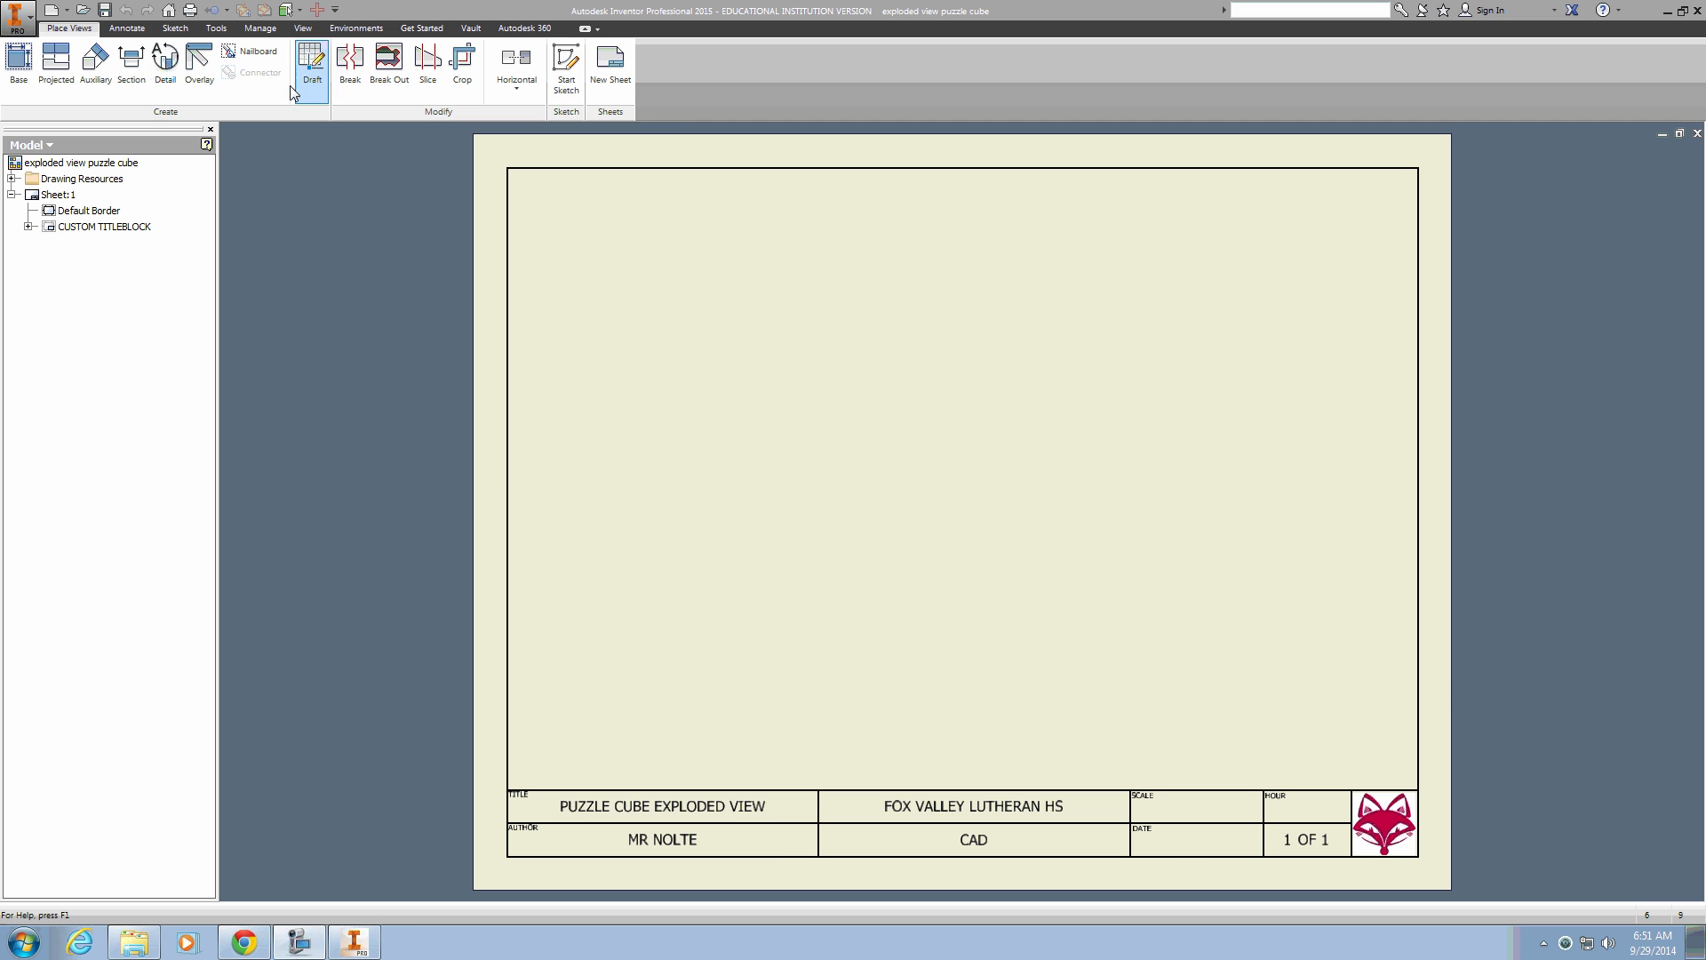
Start a base view and load the presentation file "exploded view puzzle cube.ipn" as its source, filtering the files to presentations
click(19, 70)
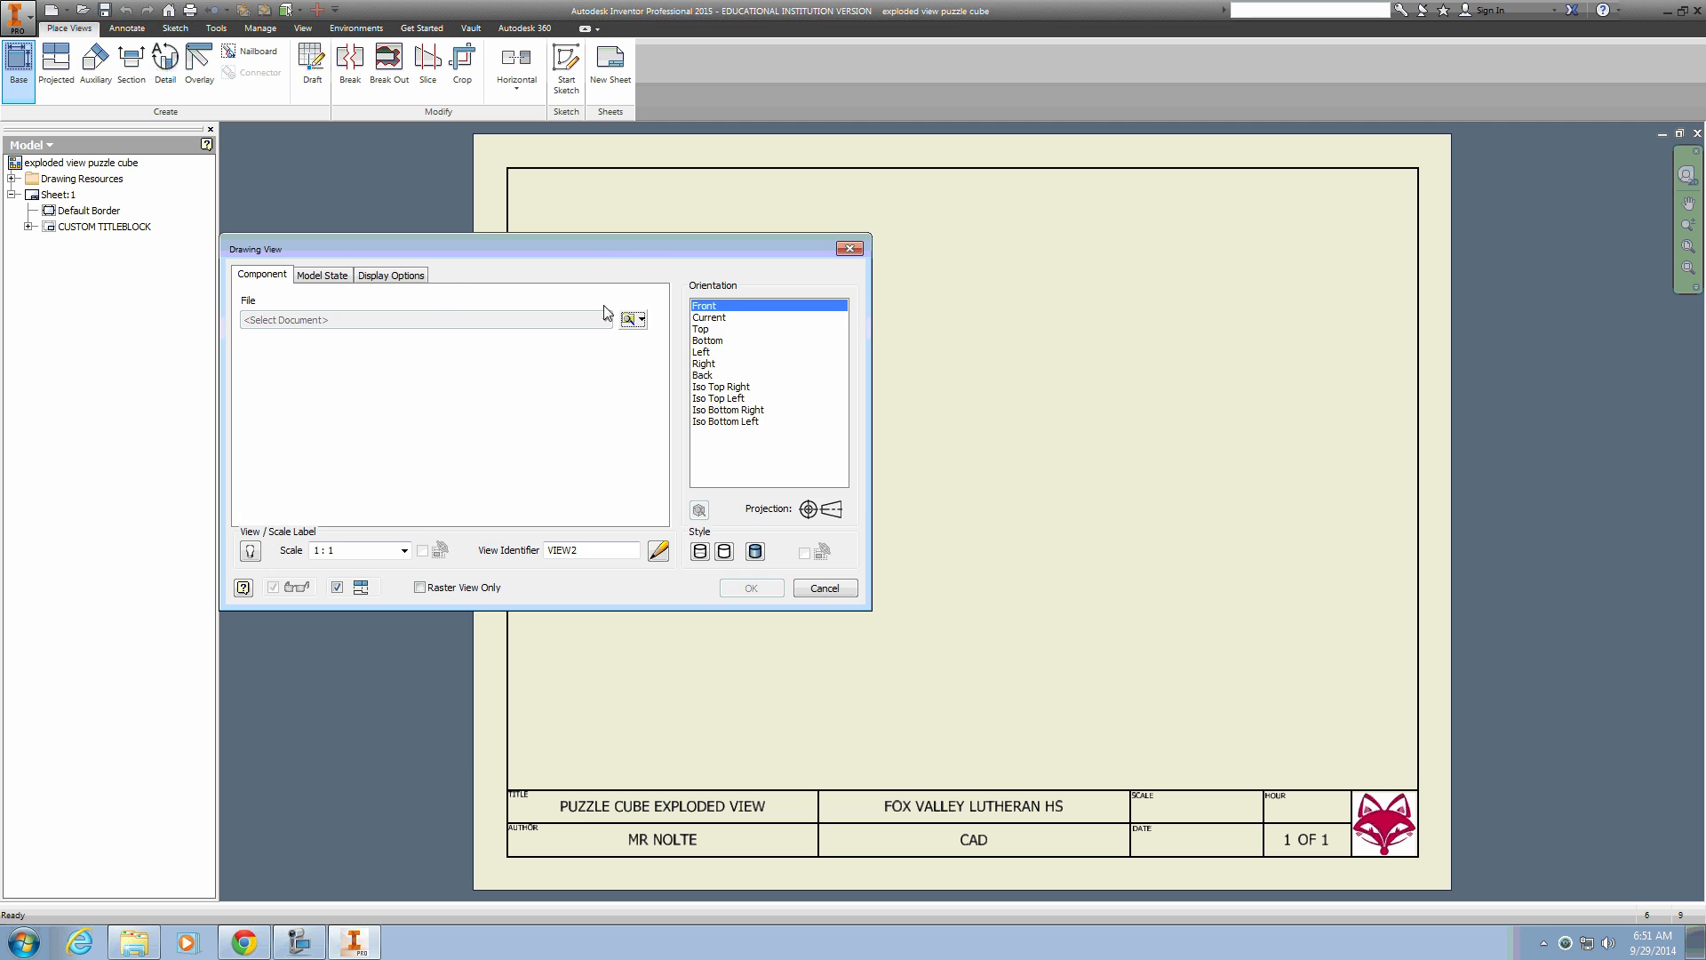
click(631, 320)
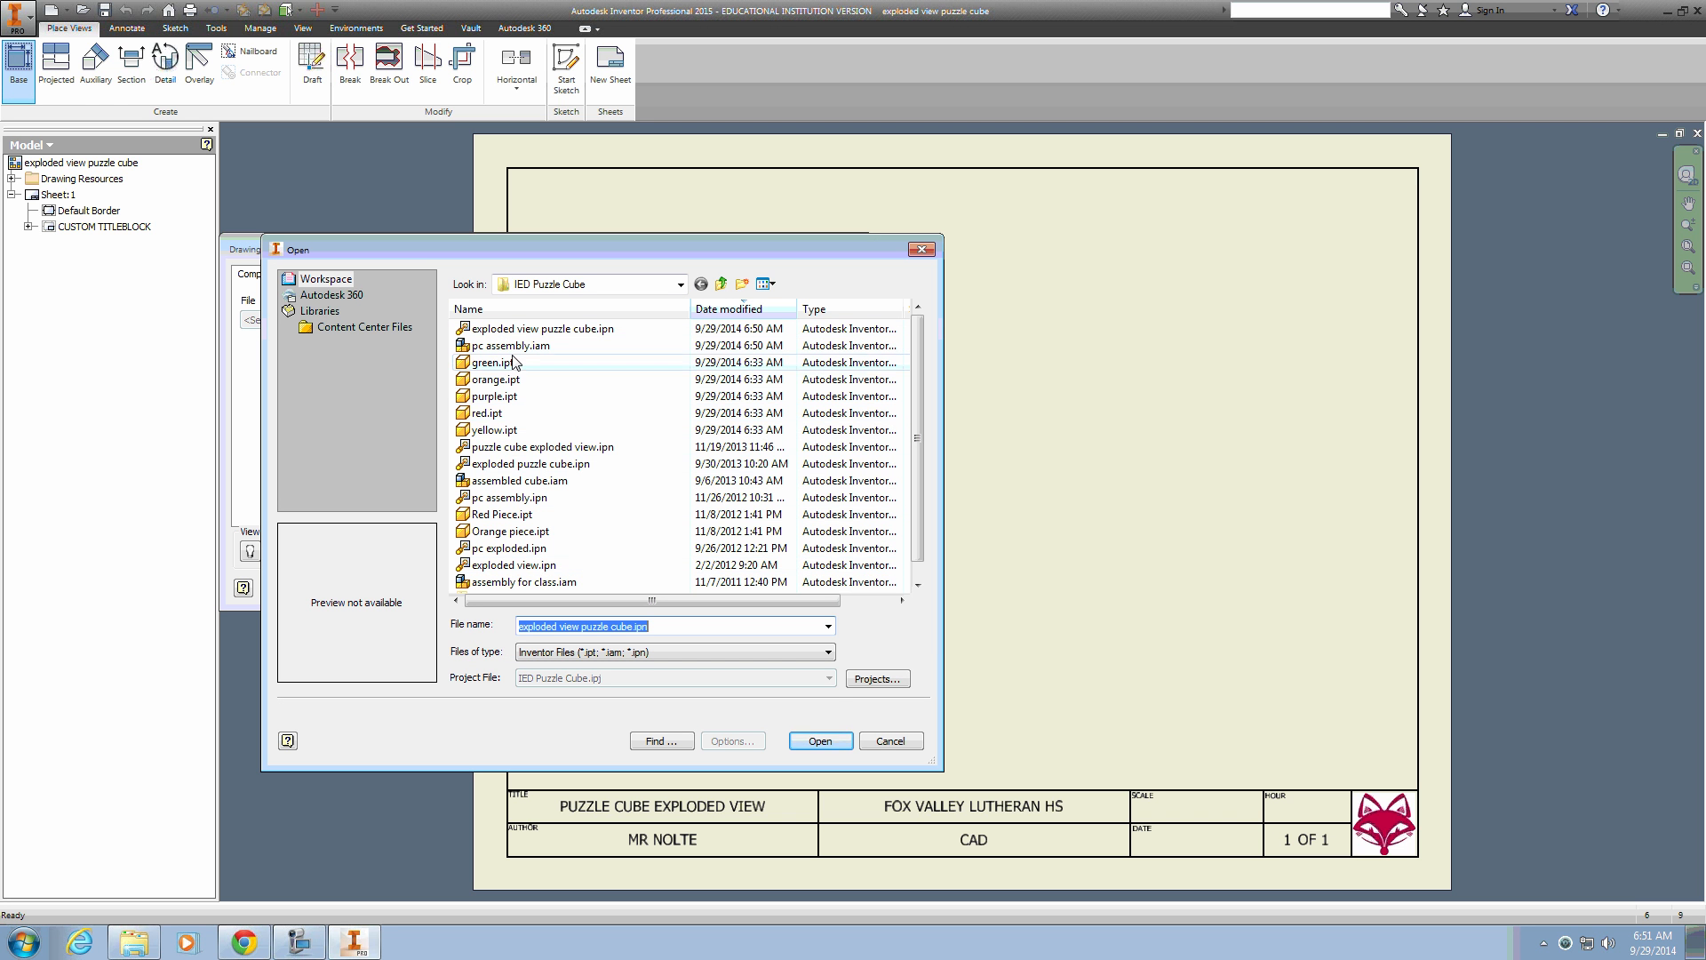
click(603, 653)
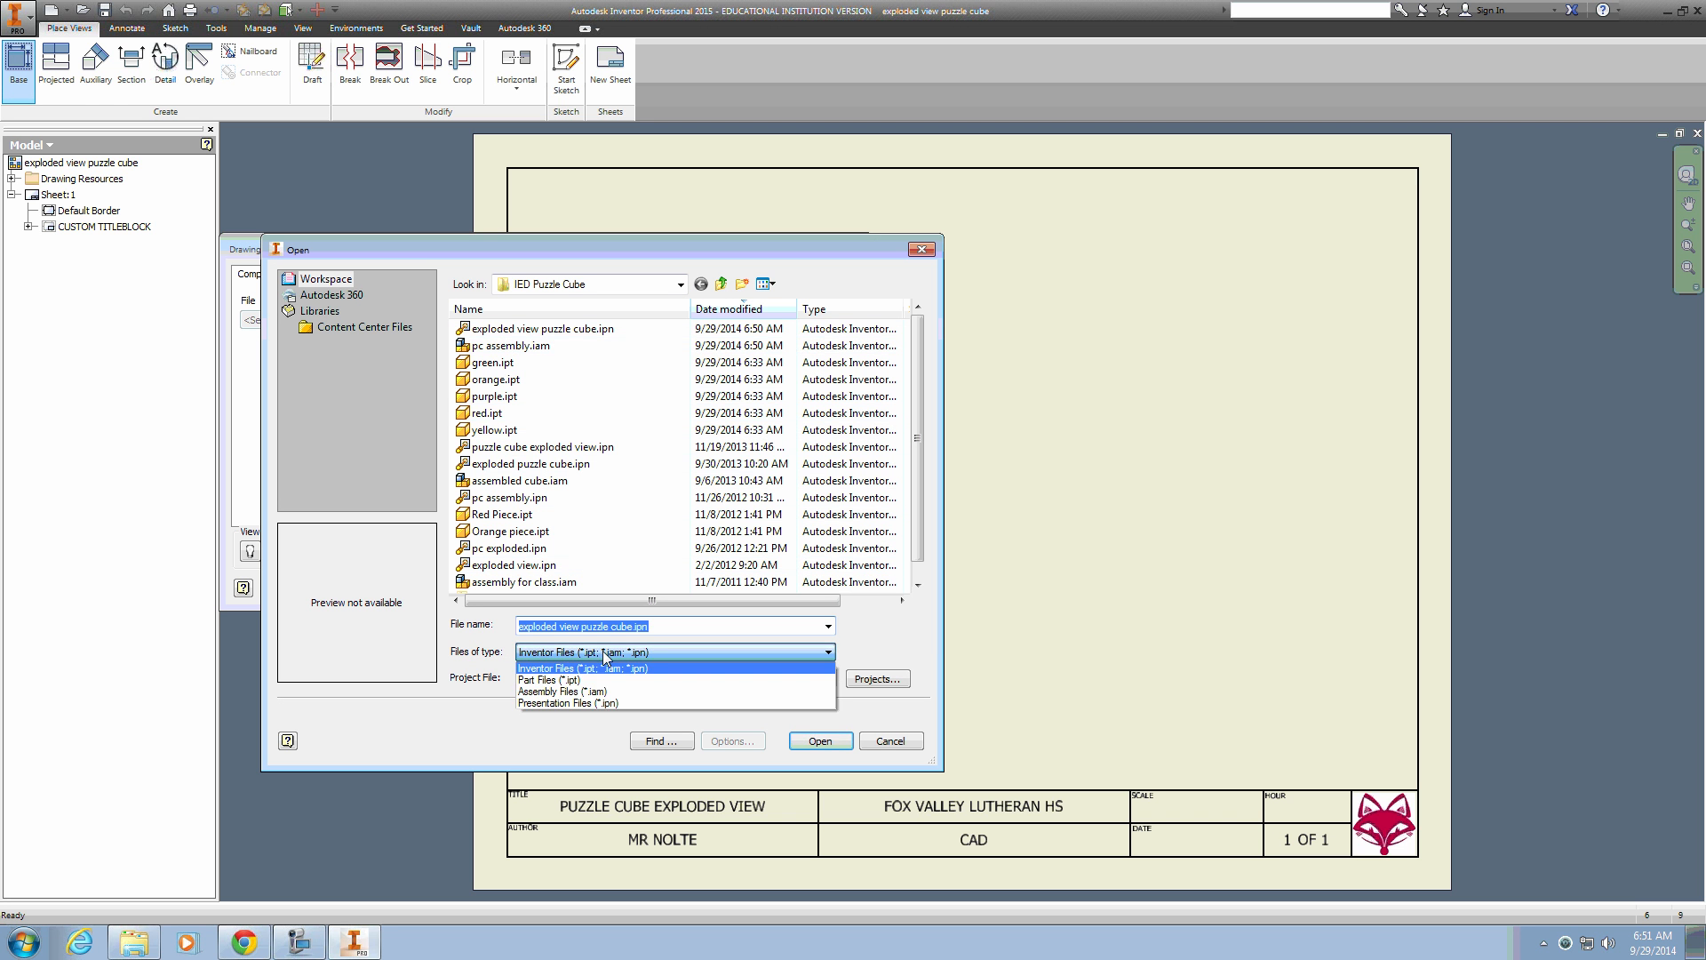
click(579, 691)
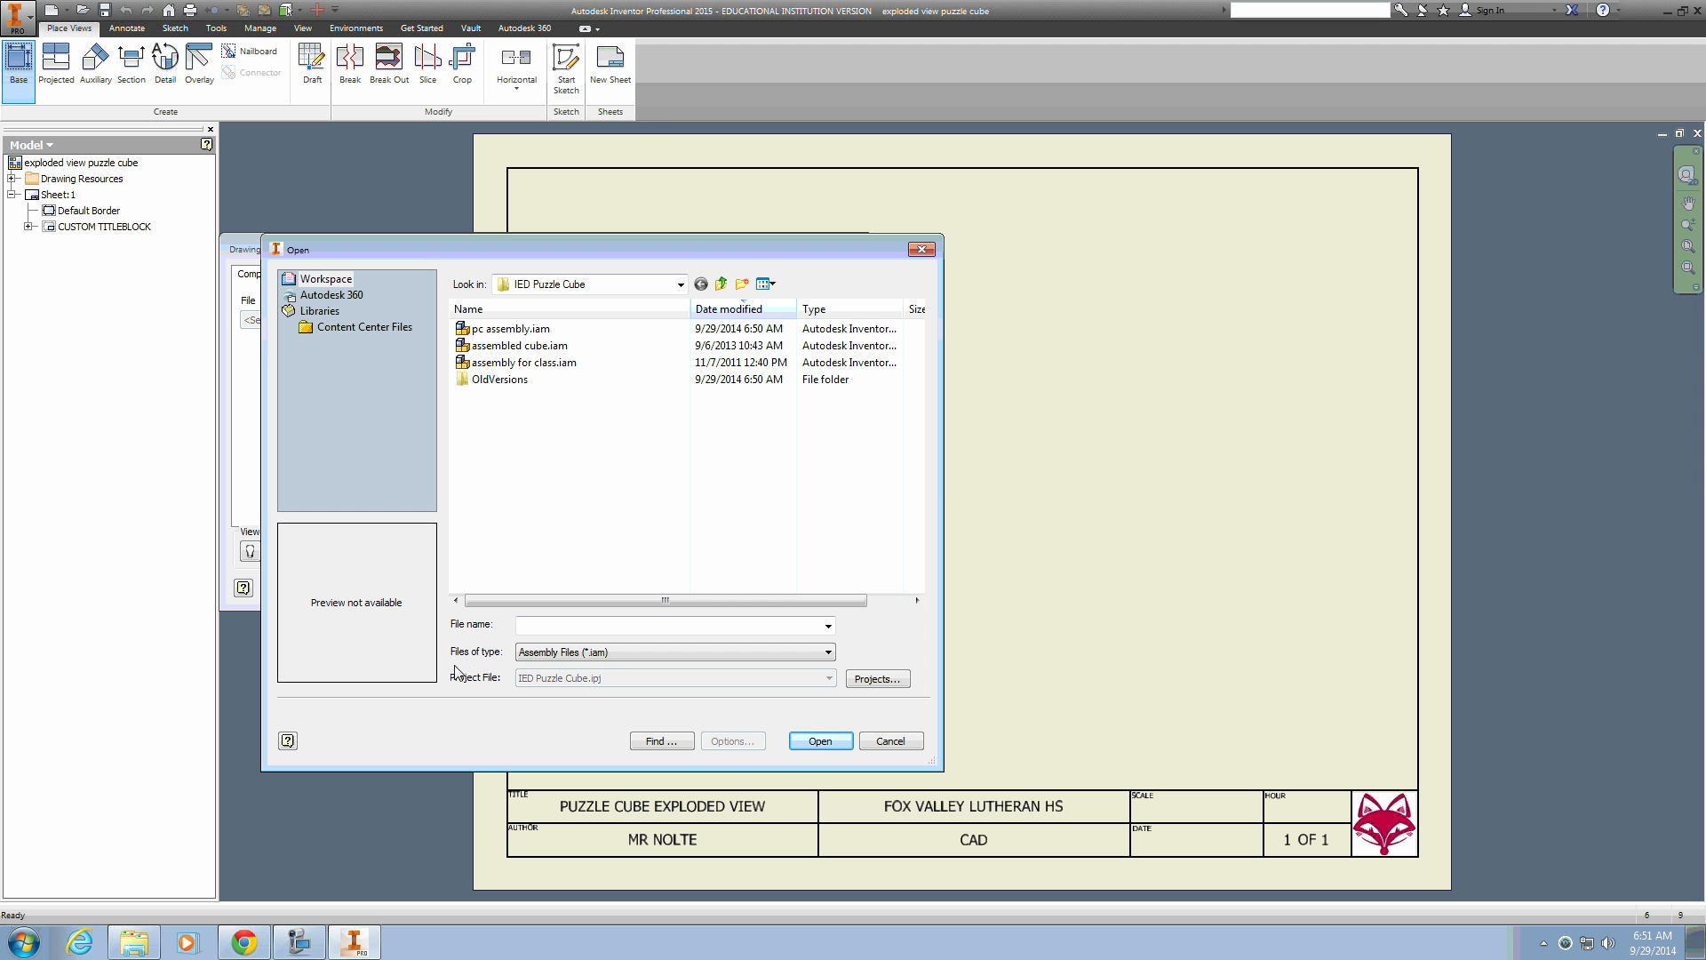
click(542, 653)
click(542, 667)
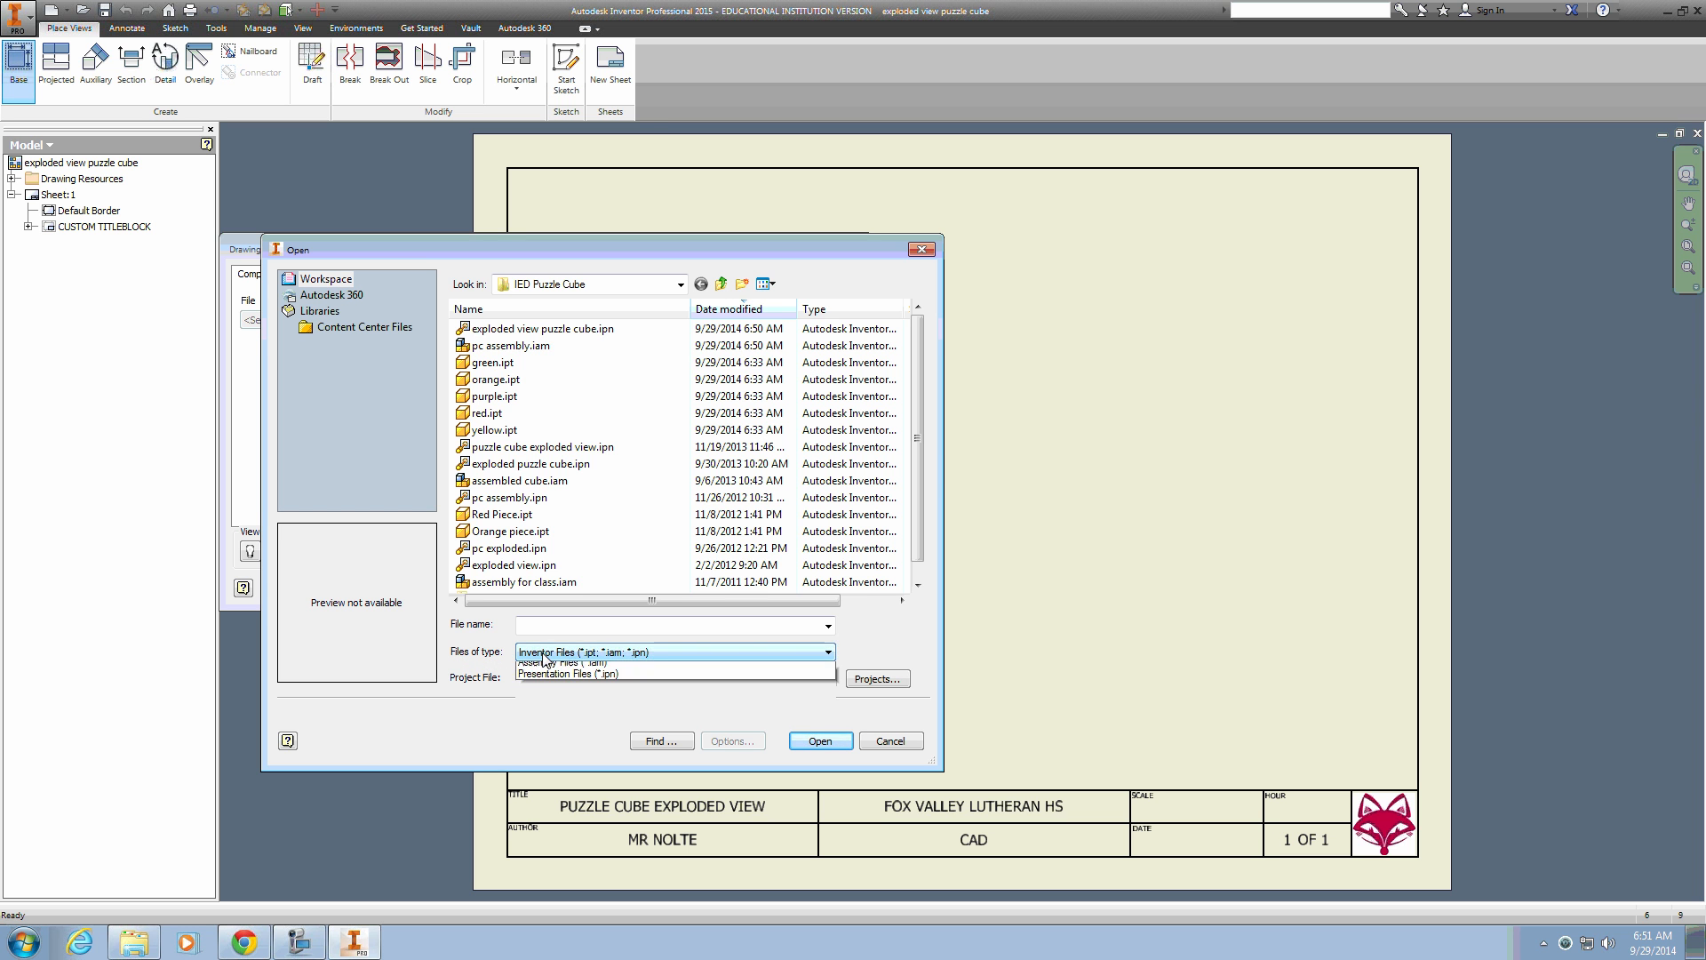
click(622, 652)
click(542, 701)
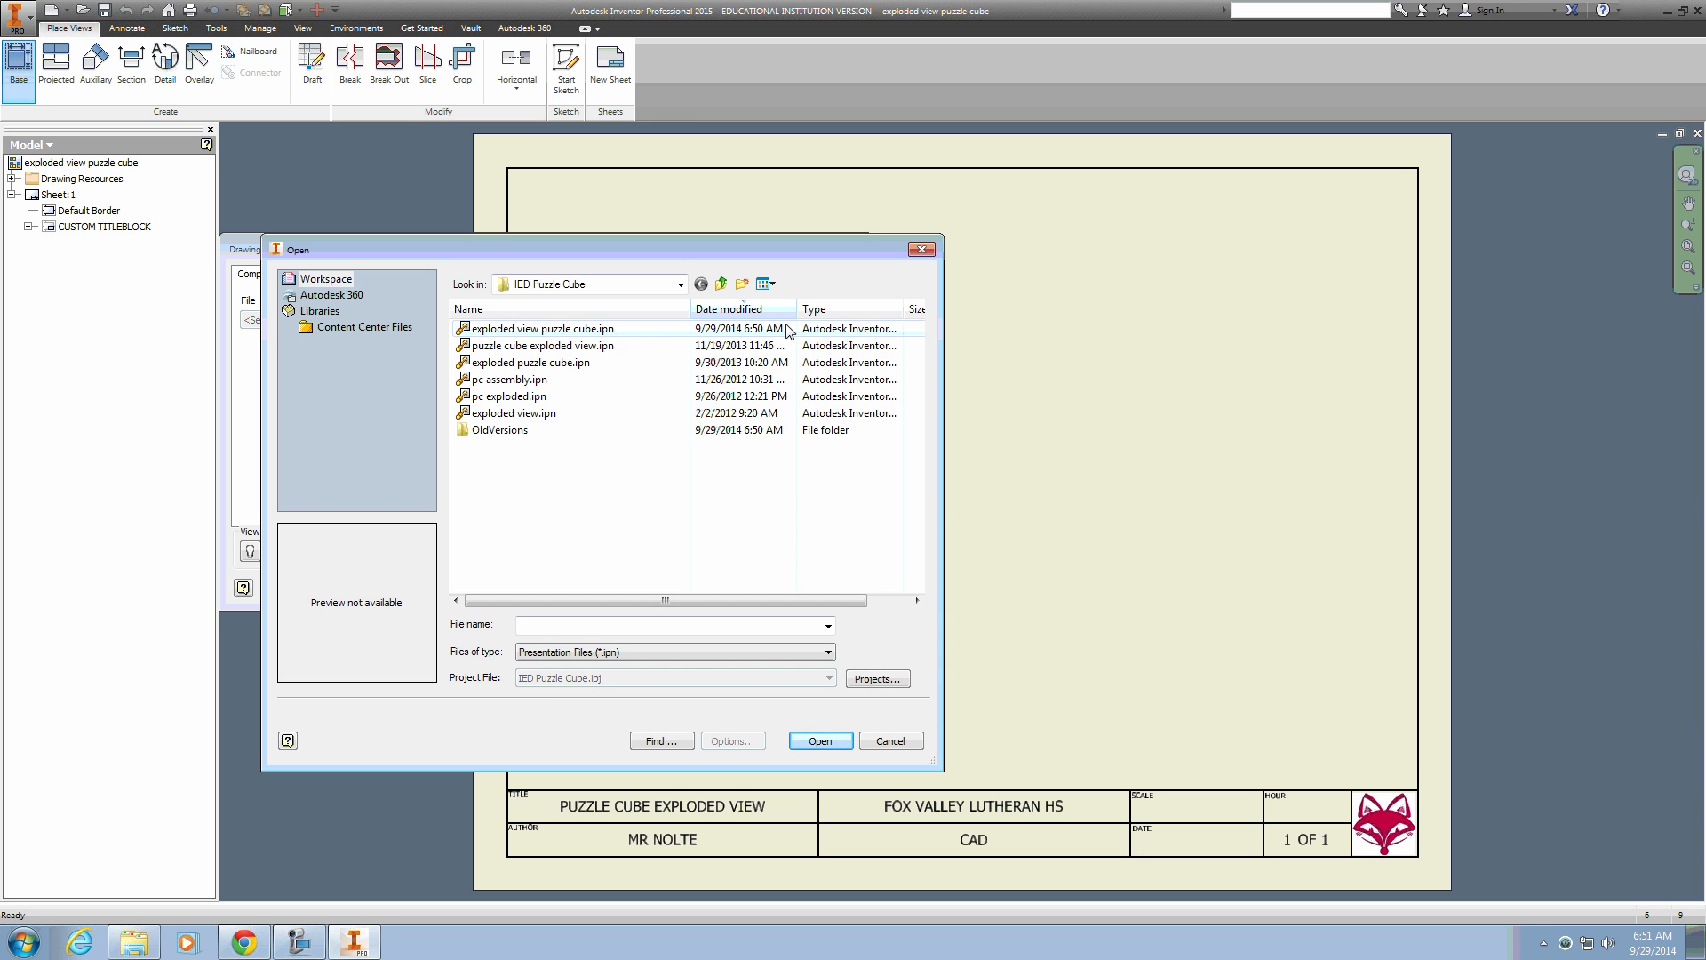
click(576, 328)
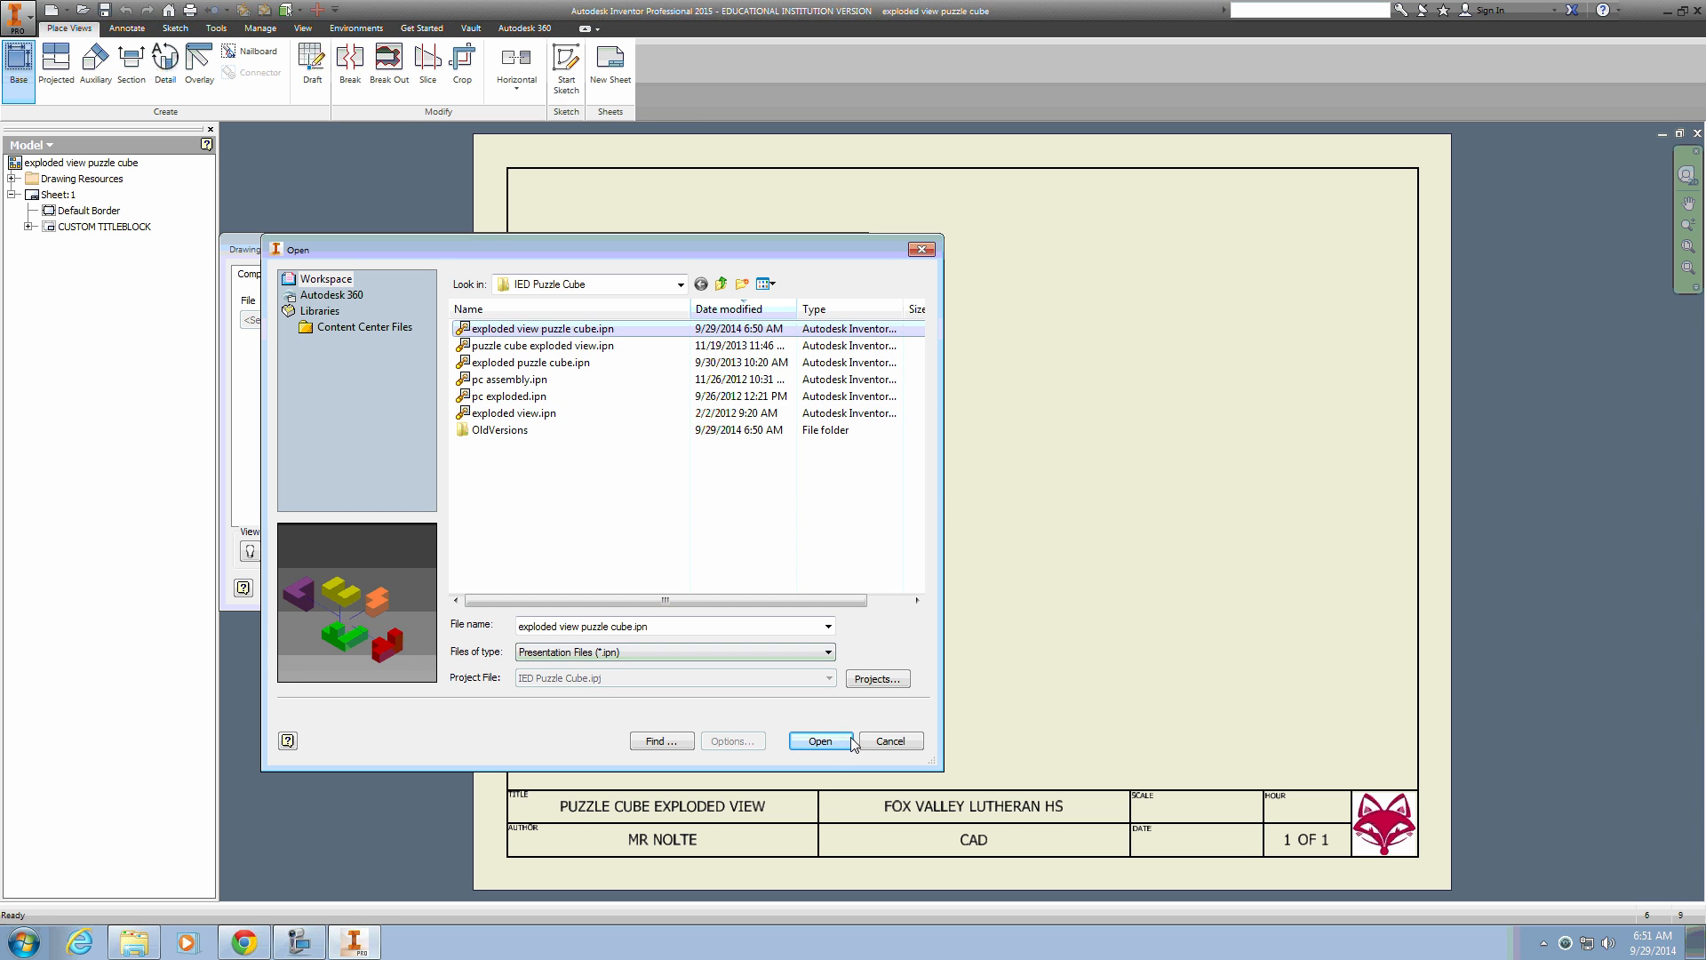
click(819, 741)
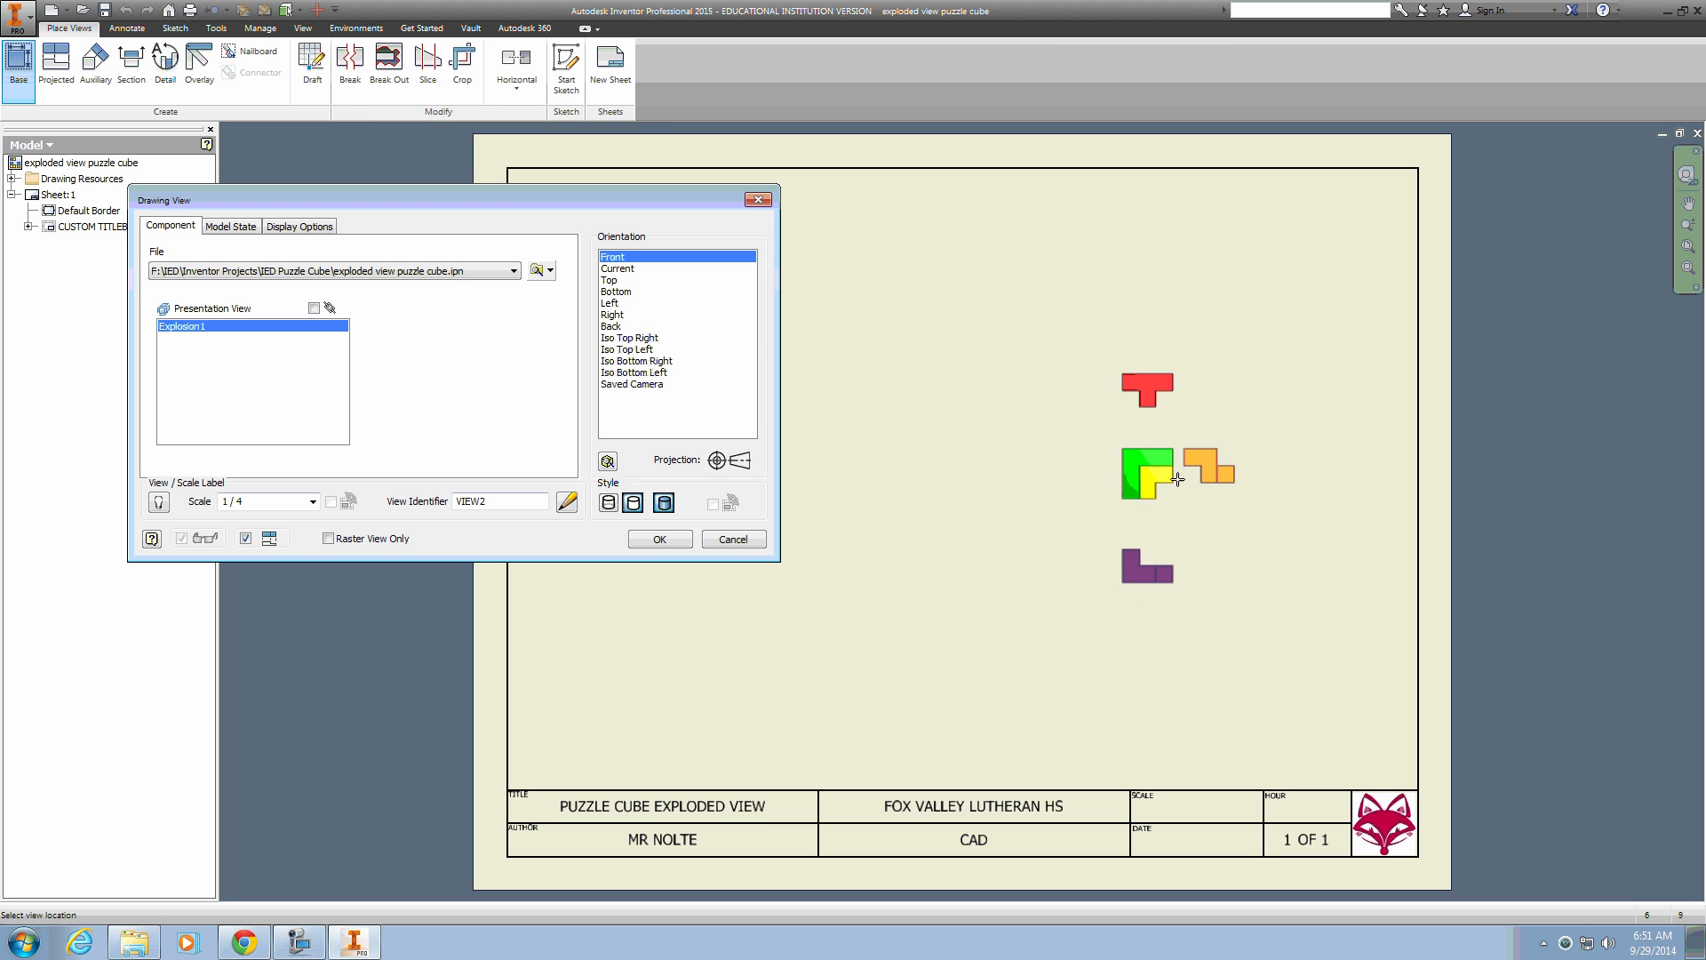
Give the base view a custom orientation using the presentation's home view
click(622, 338)
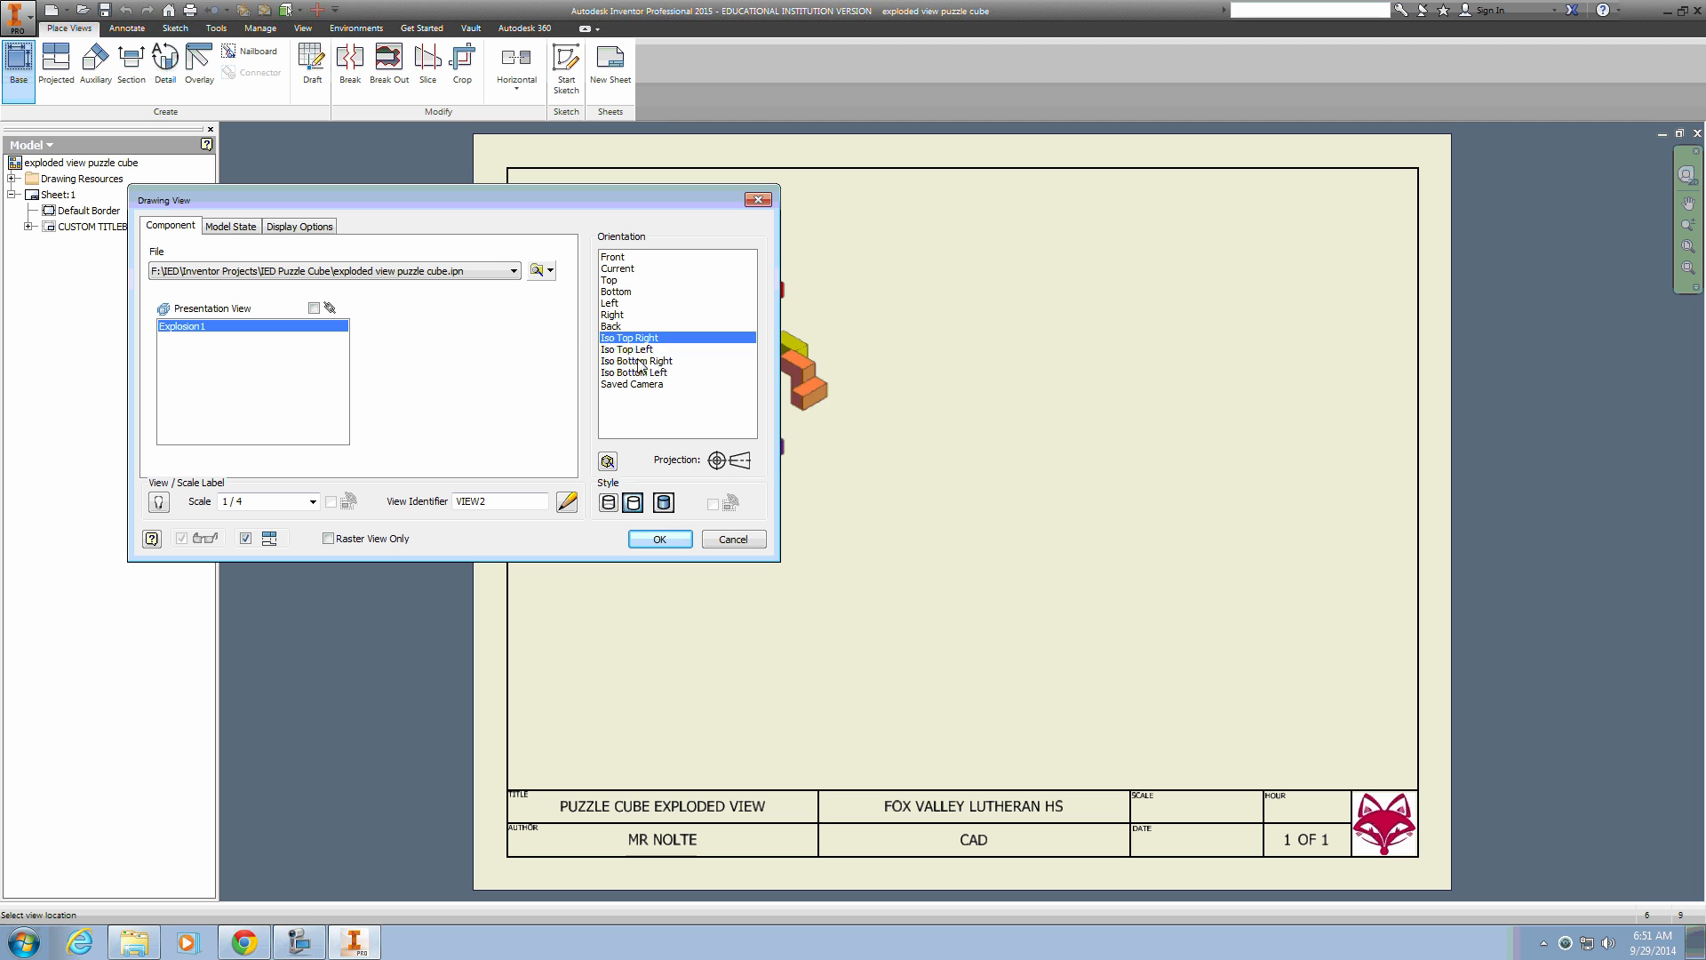
click(636, 351)
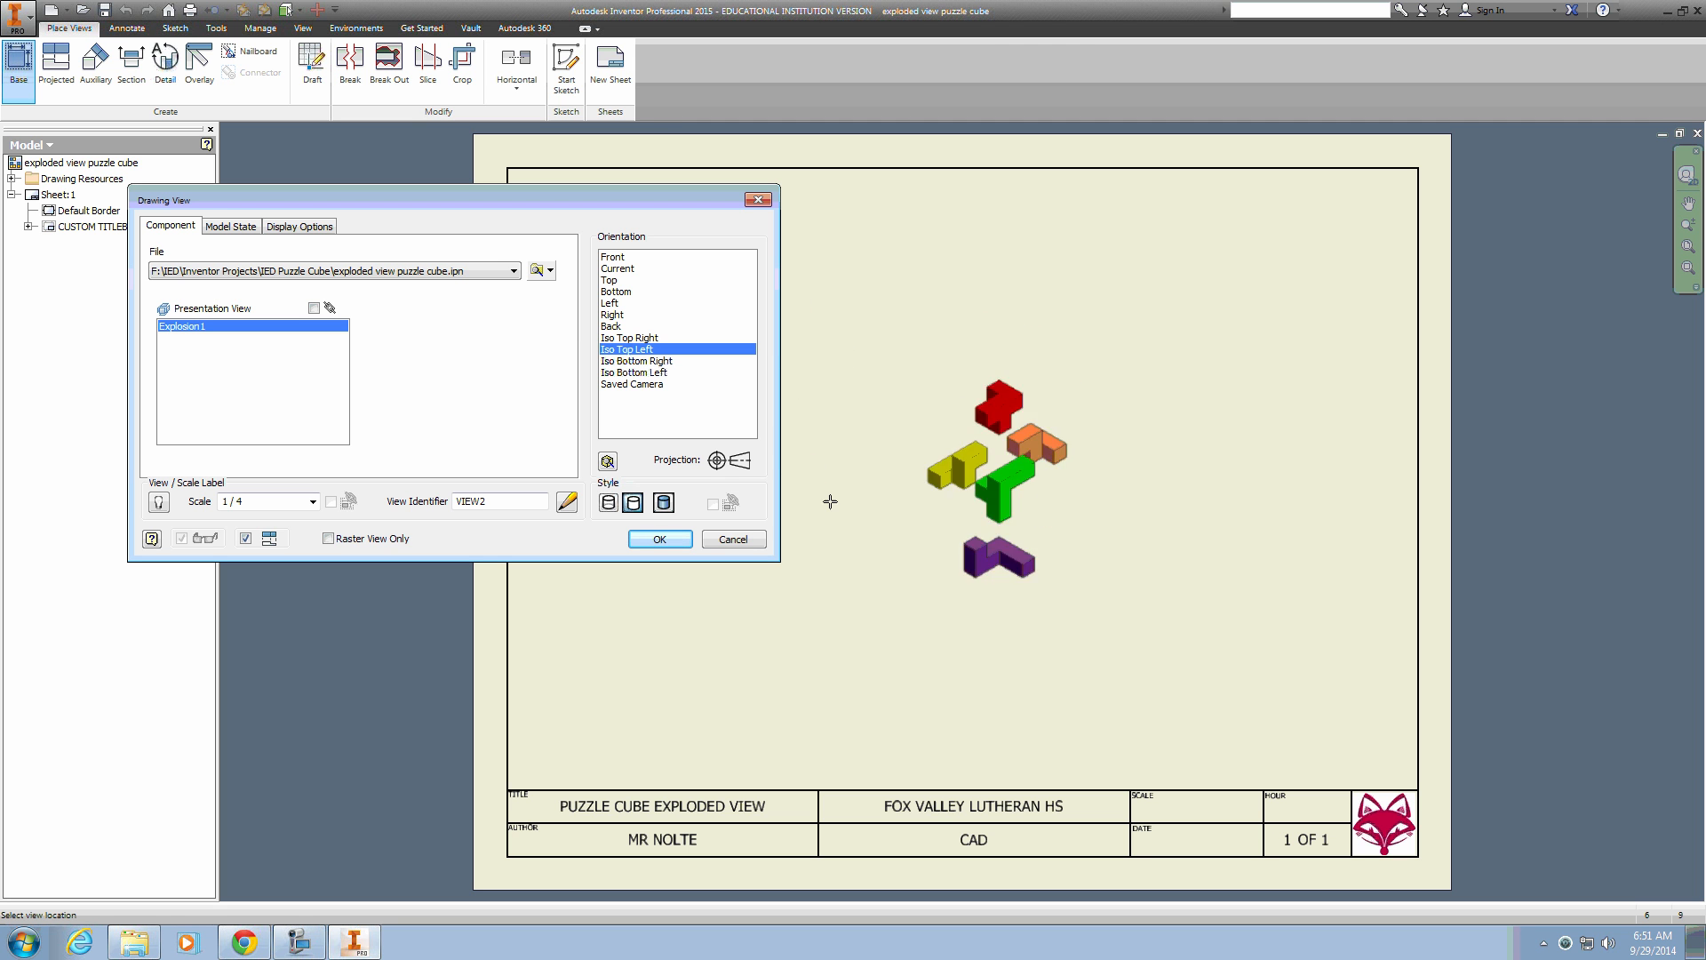
click(608, 461)
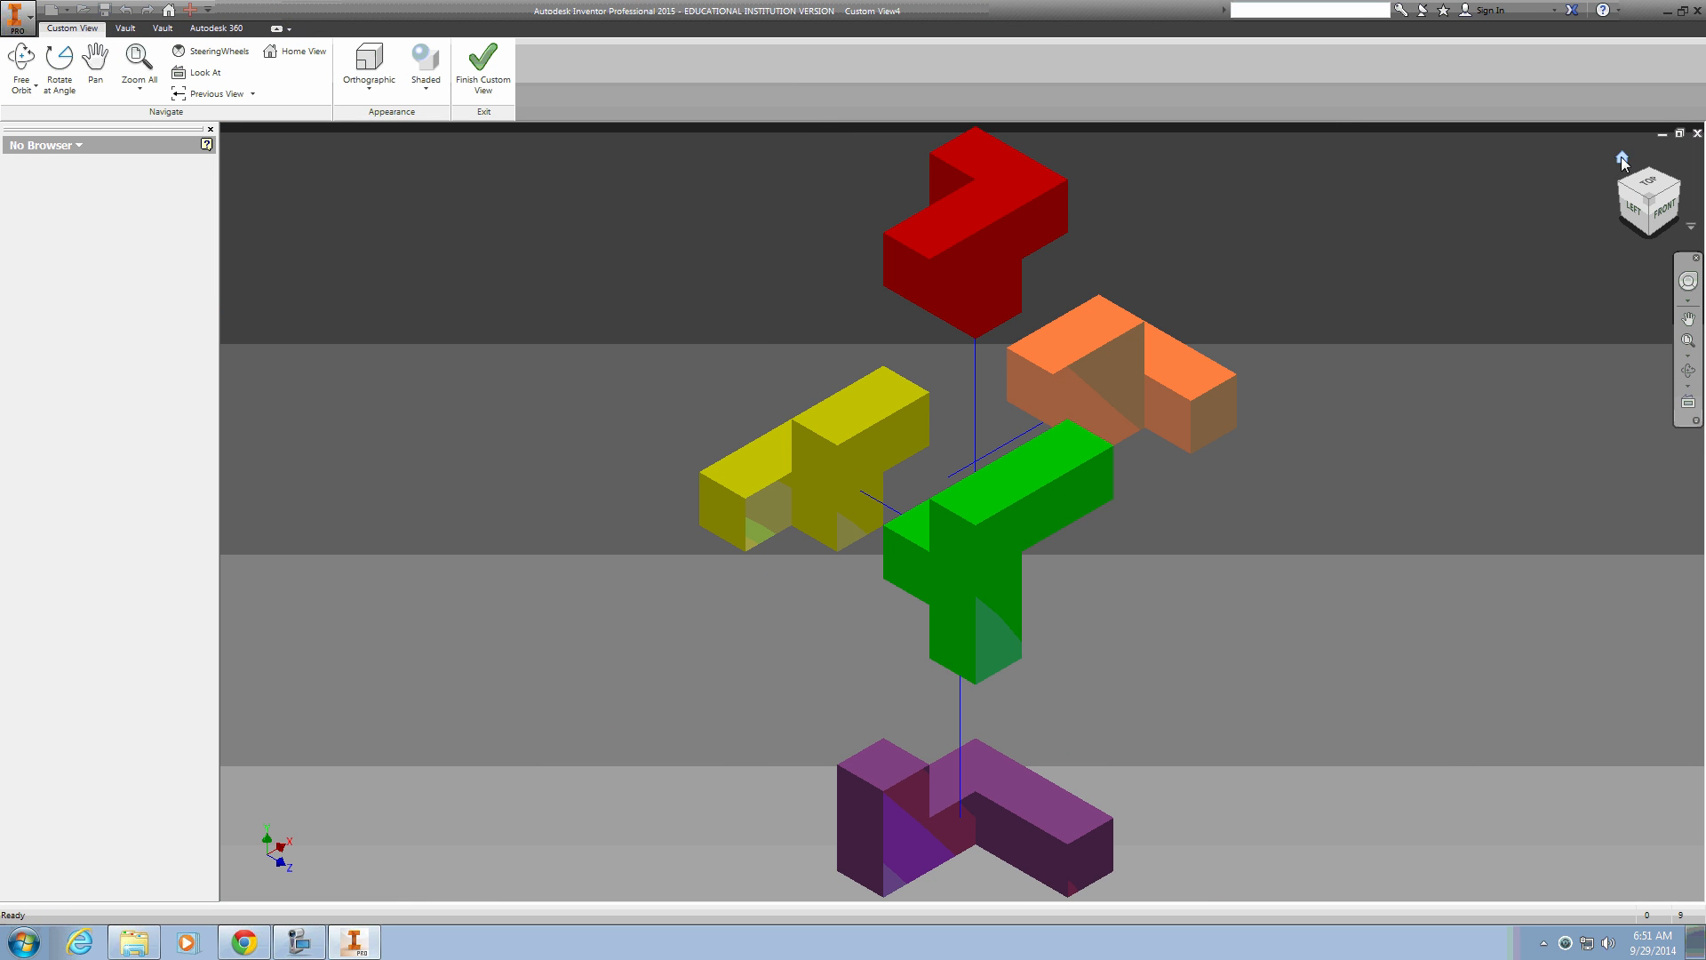
click(1622, 160)
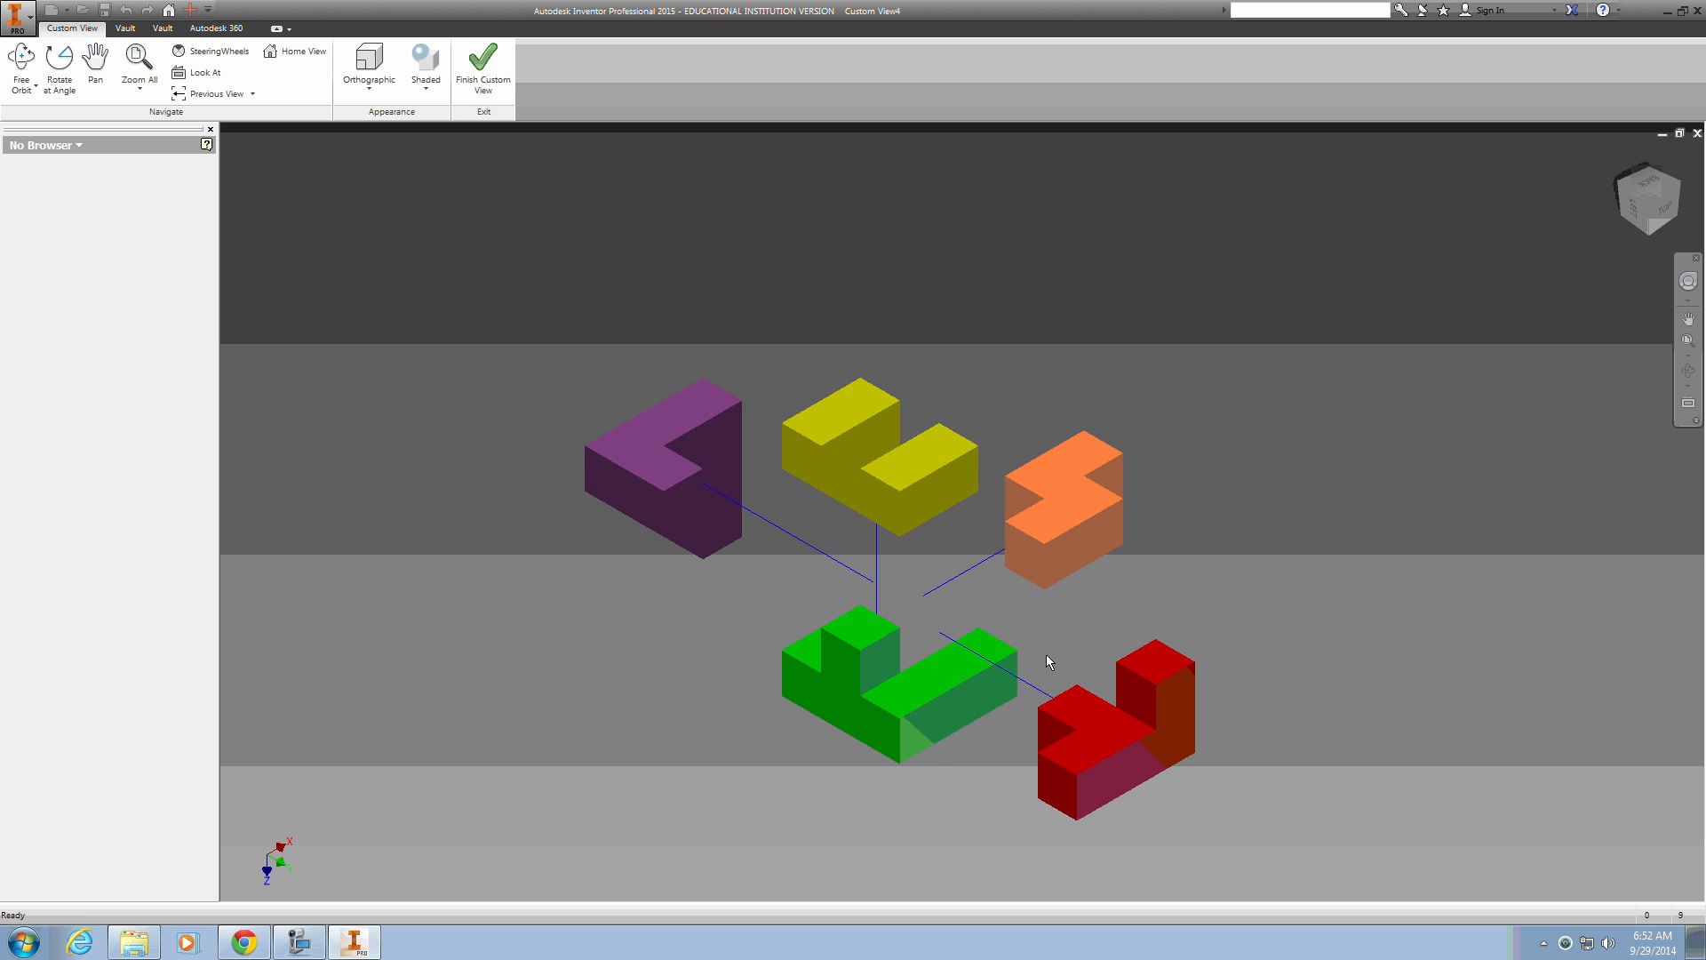
click(477, 80)
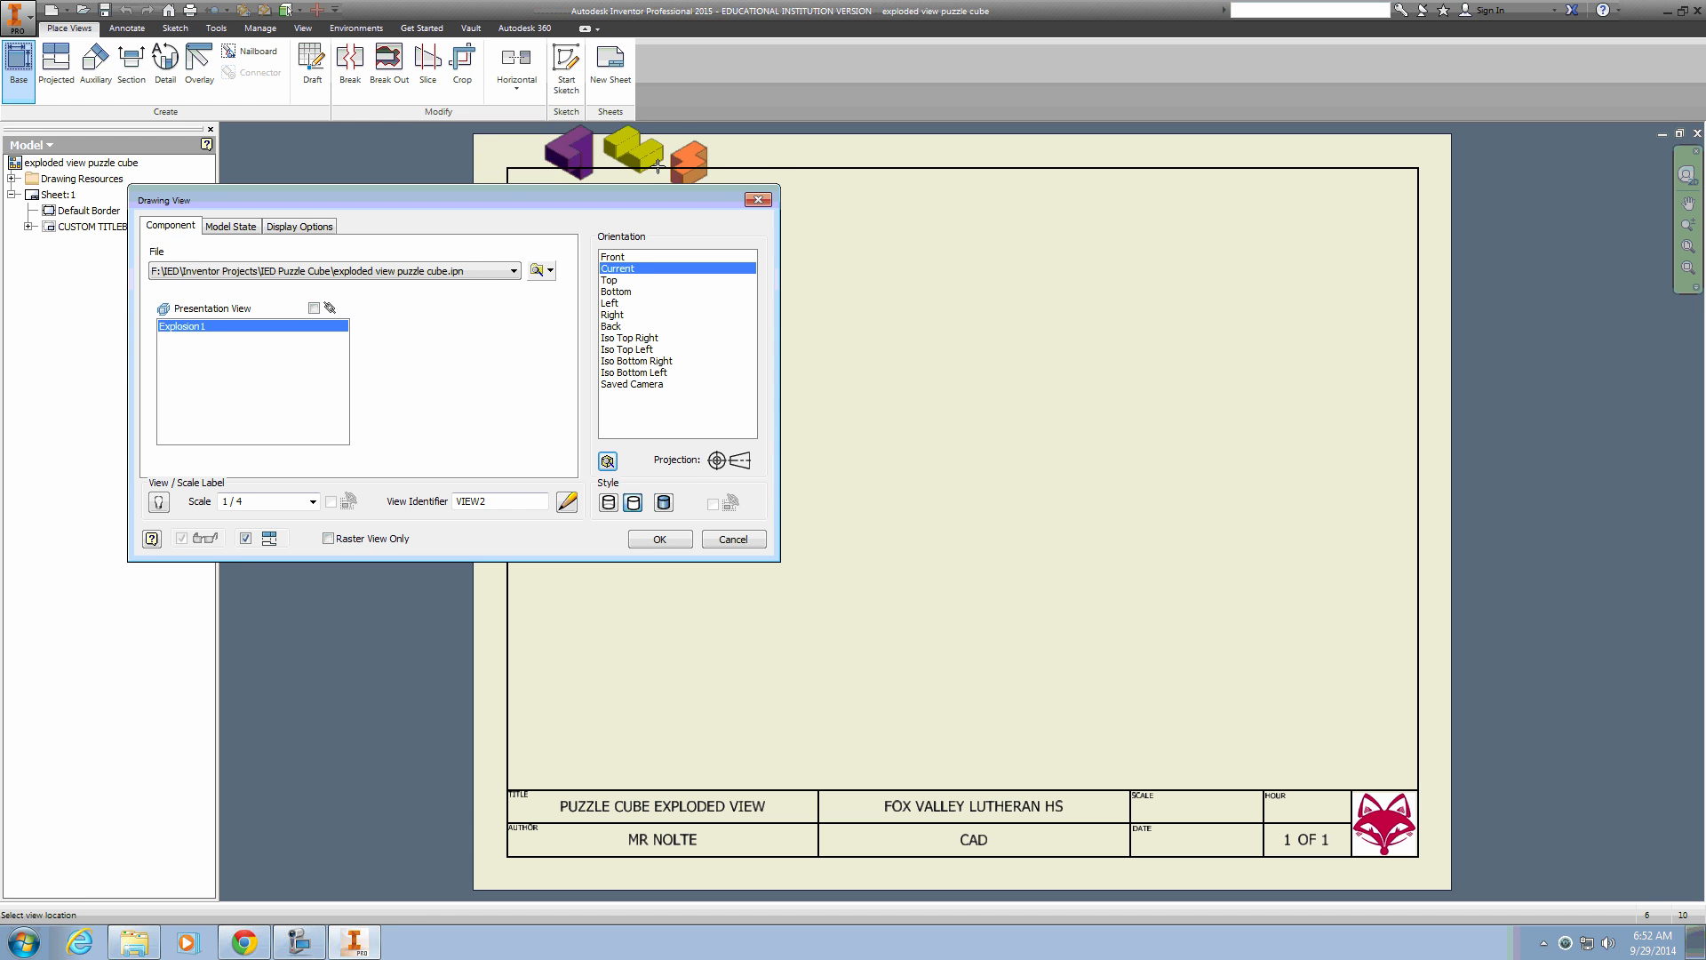
Set the base view's scale to 1:1 and its display style to shaded
drag(685, 199, 676, 180)
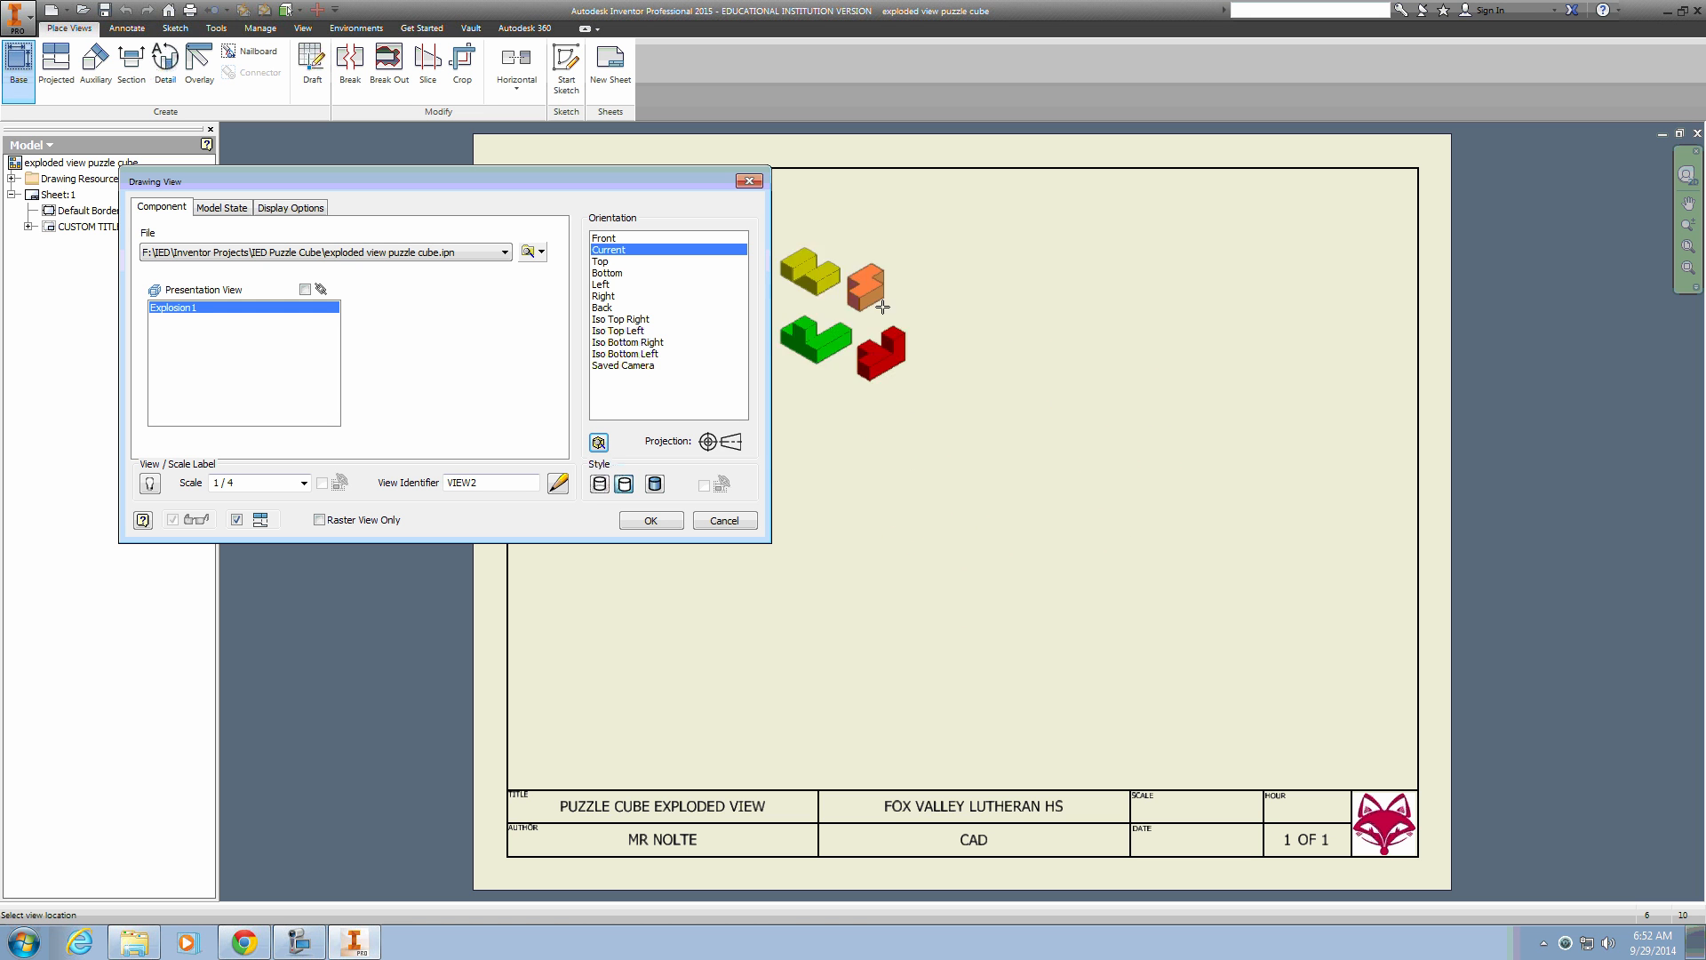
click(304, 483)
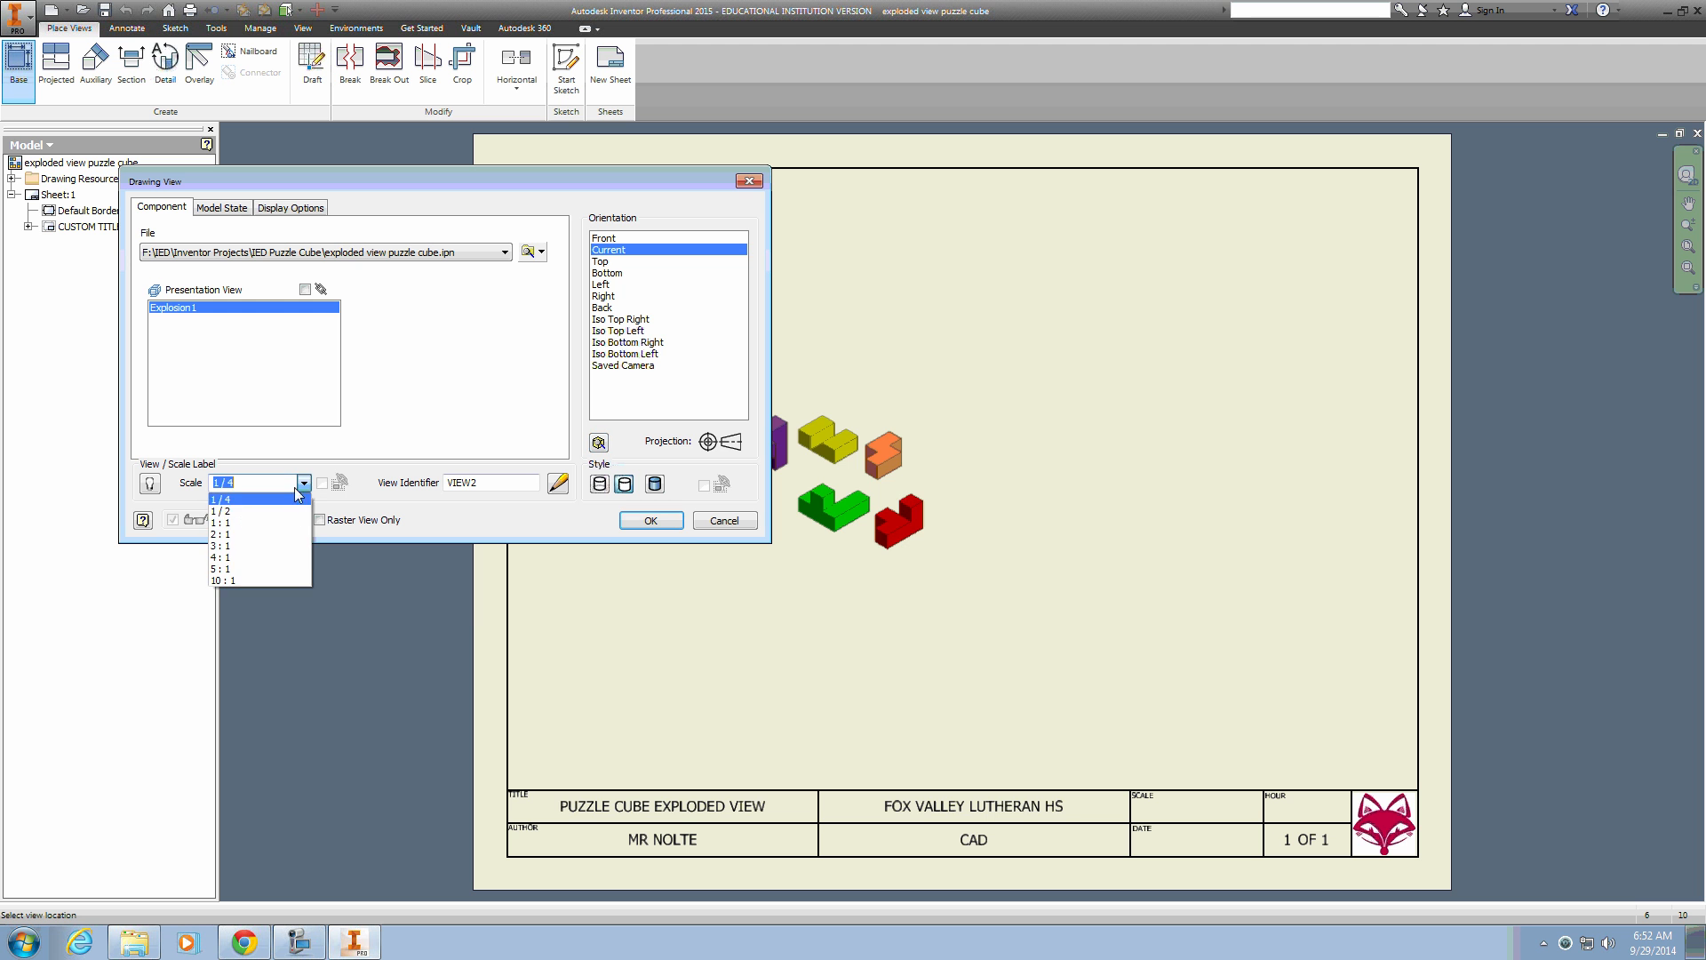
click(289, 522)
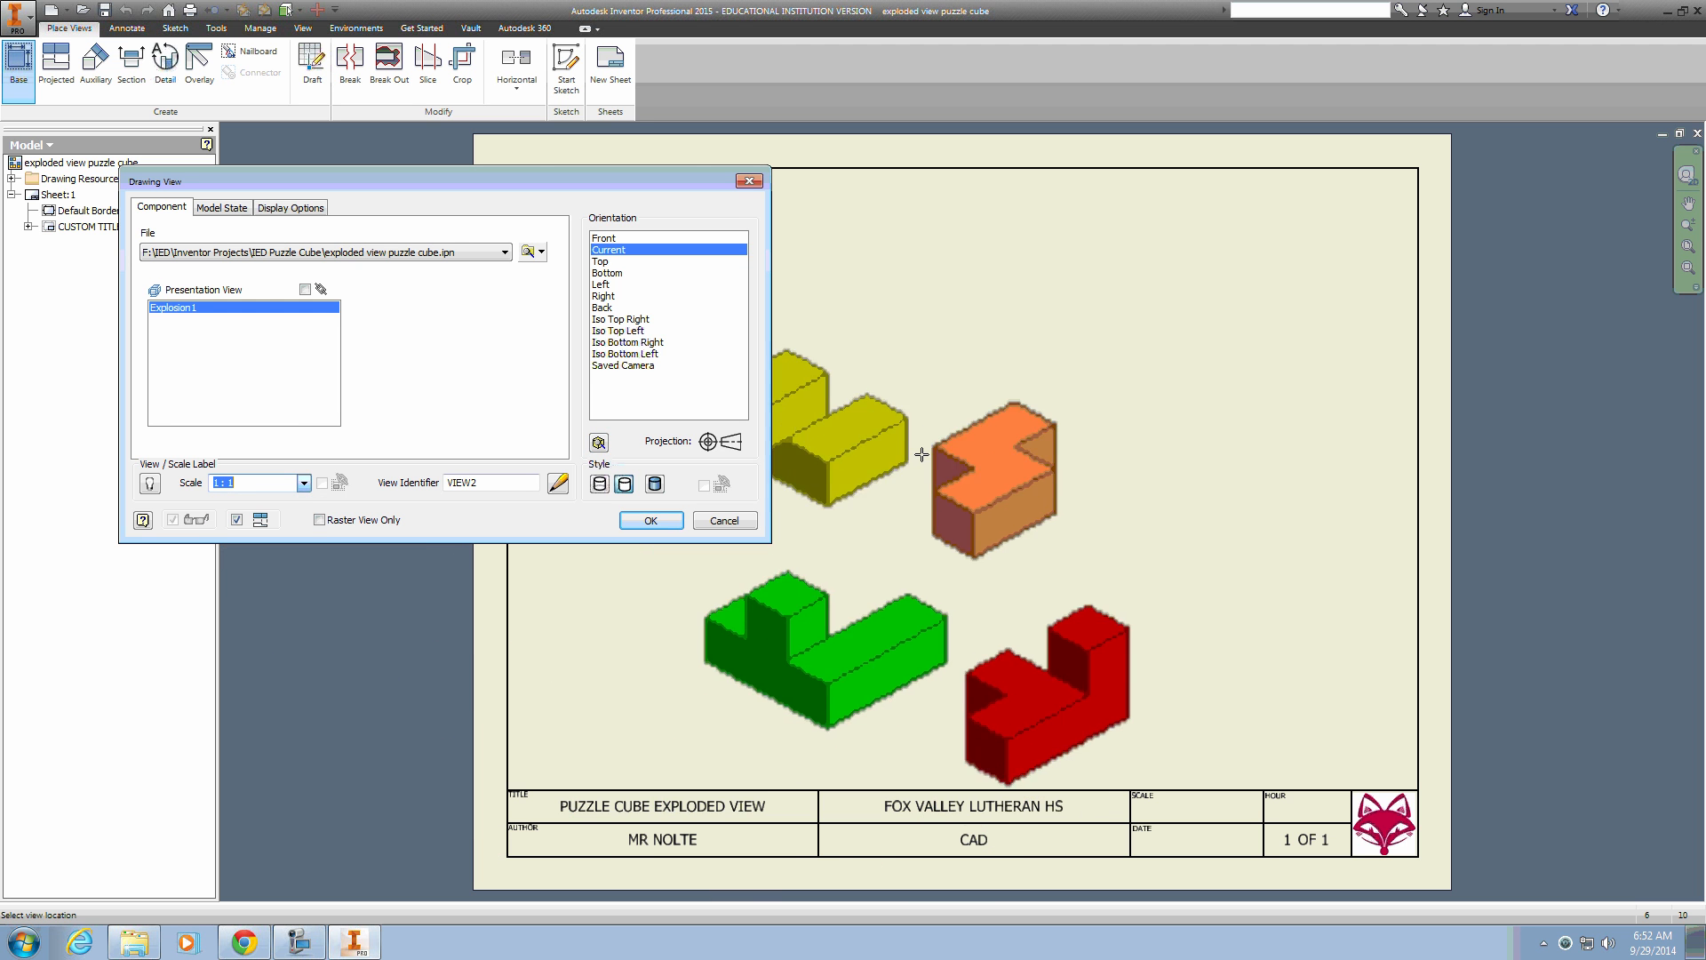
mouse_move(724, 182)
mouse_down()
mouse_move(509, 208)
mouse_move(584, 177)
mouse_move(562, 164)
mouse_up()
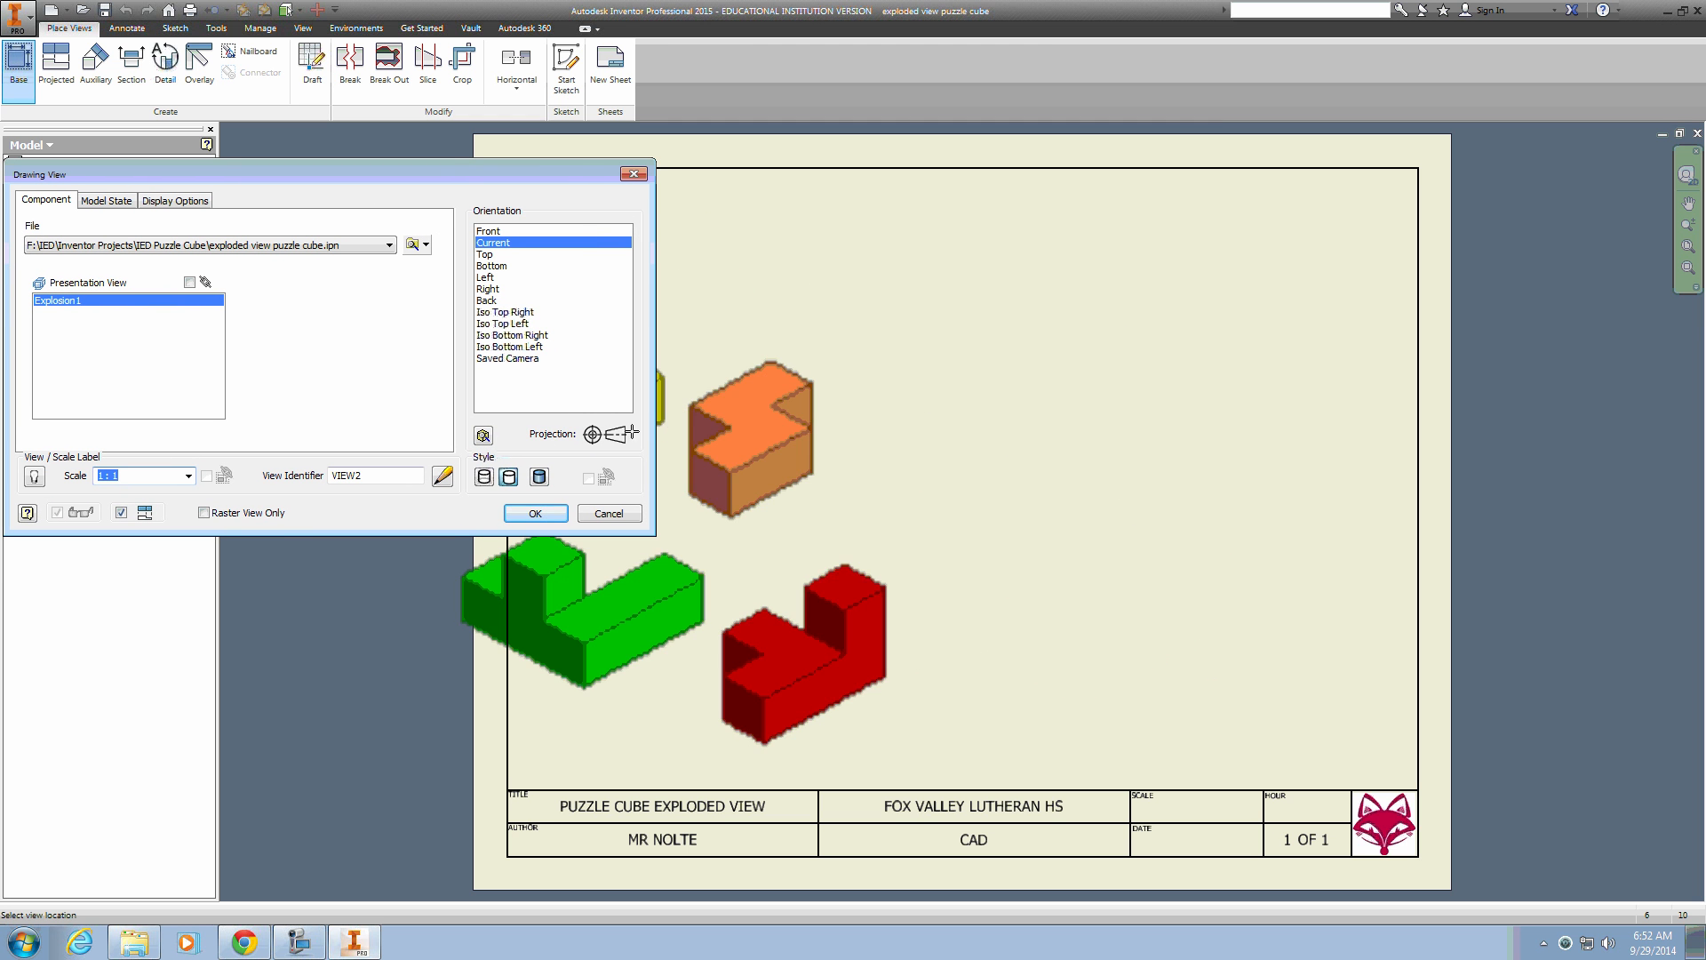
click(538, 478)
Place the exploded view inside the sheet border without projected views and shift it slightly up, clear of the title block
drag(607, 172, 455, 177)
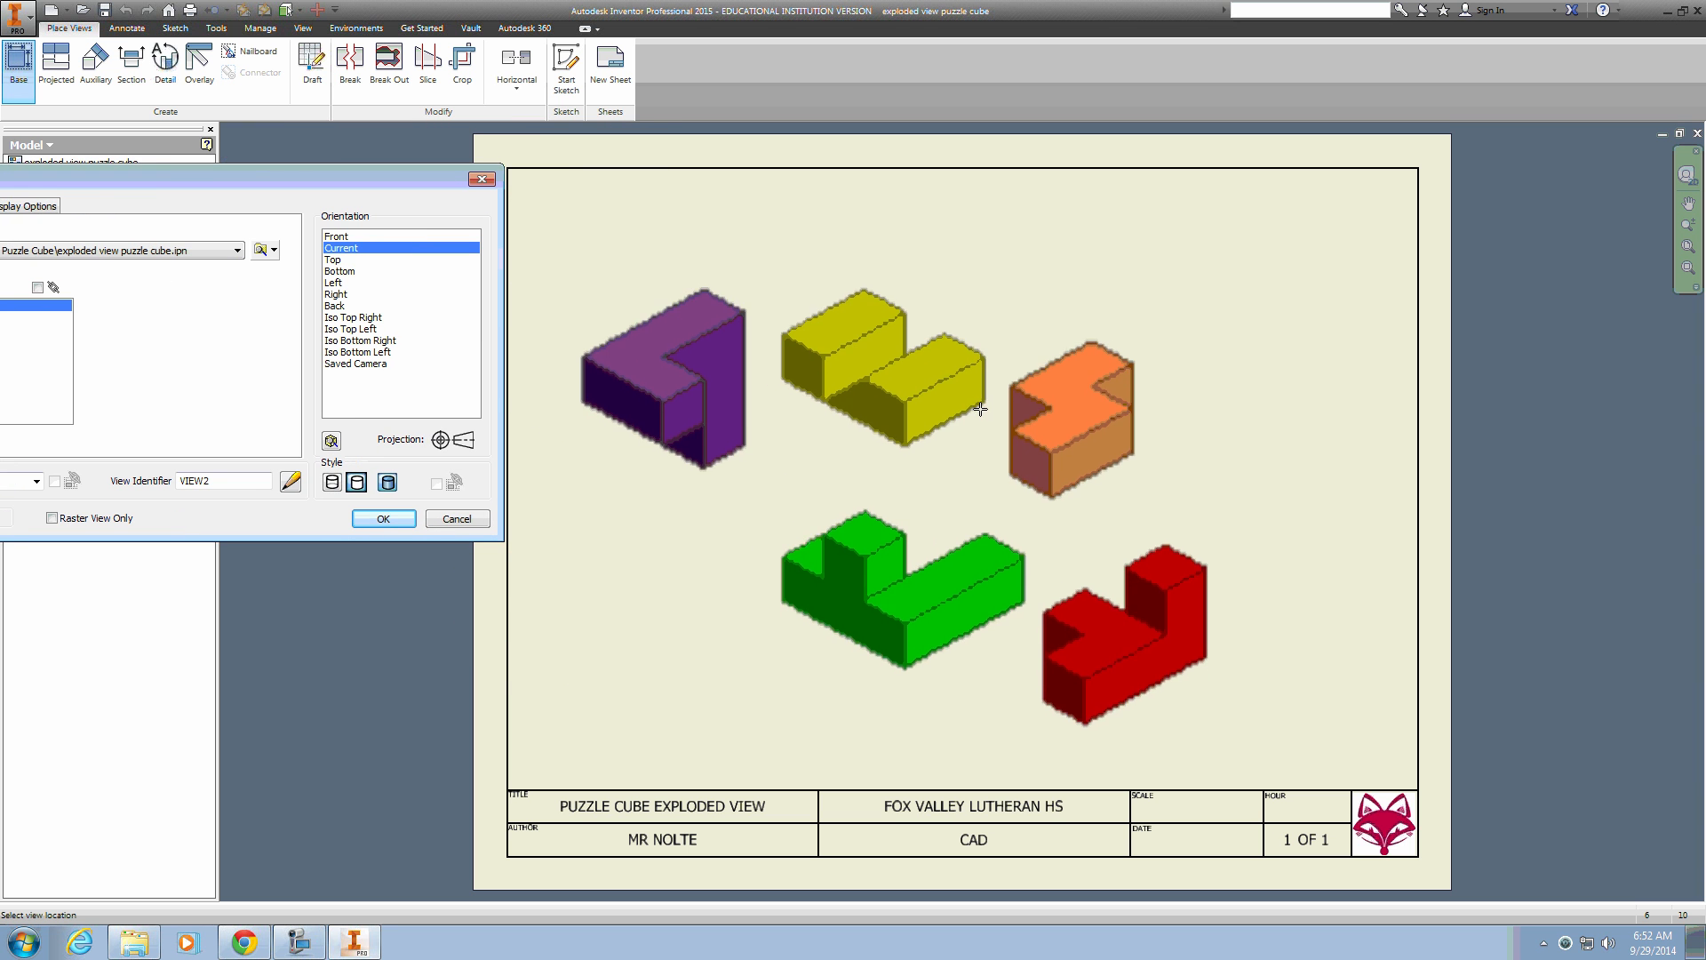
click(980, 420)
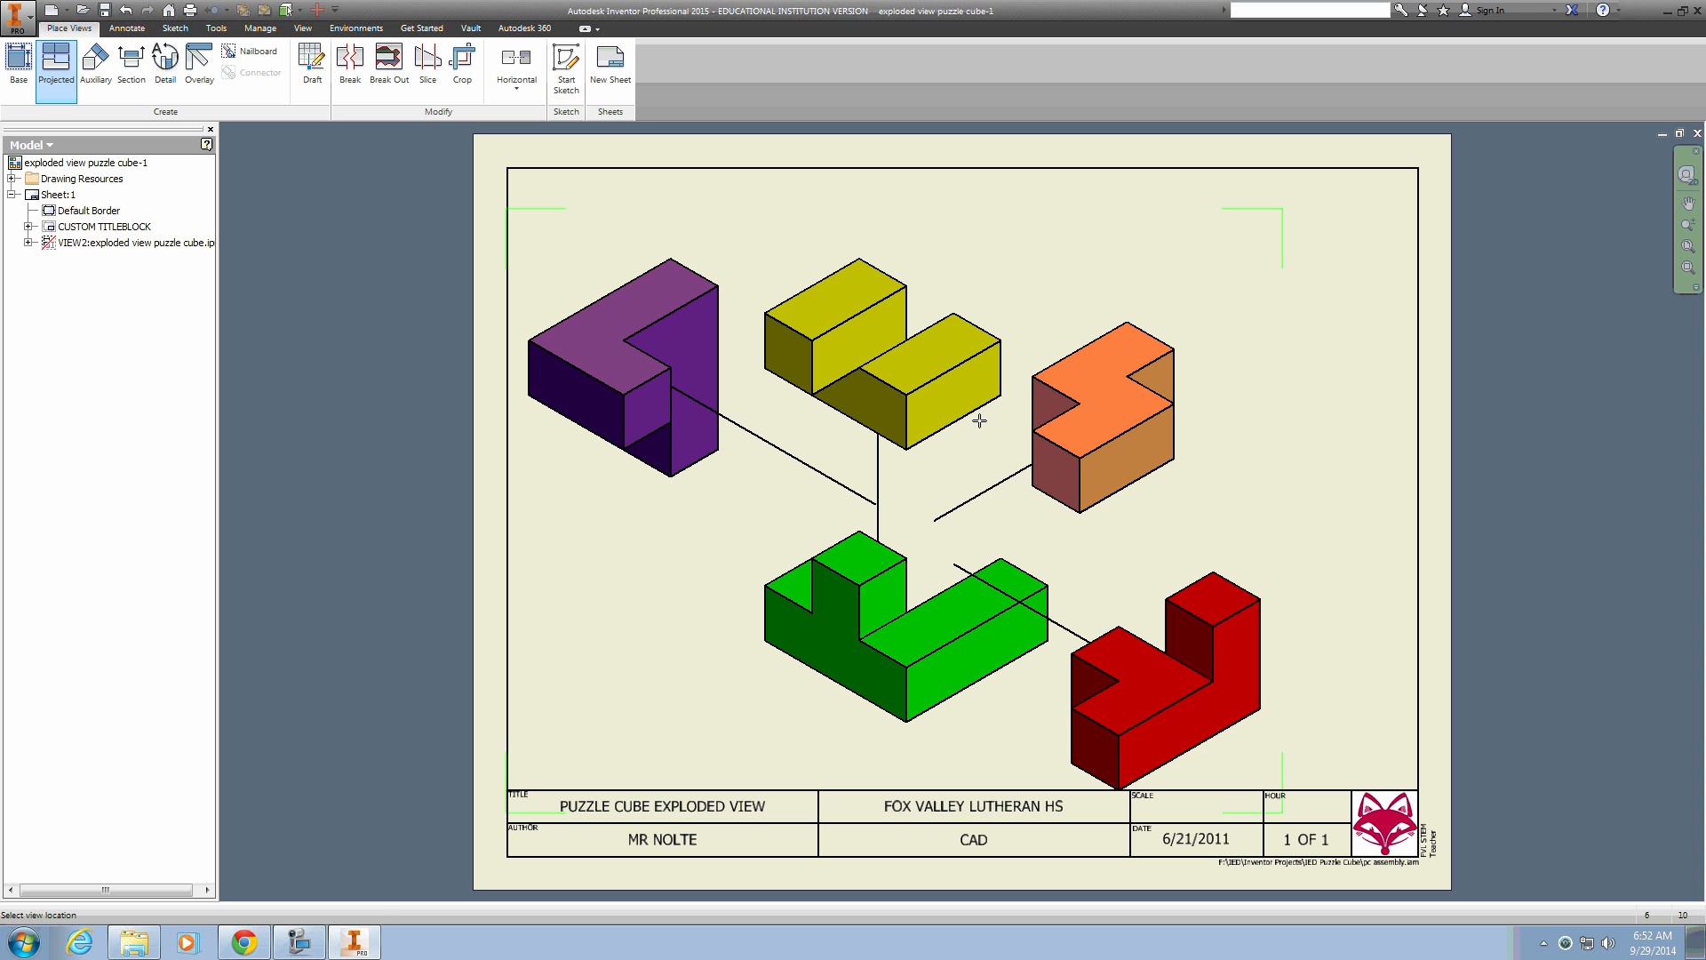
right_click(979, 420)
click(1036, 423)
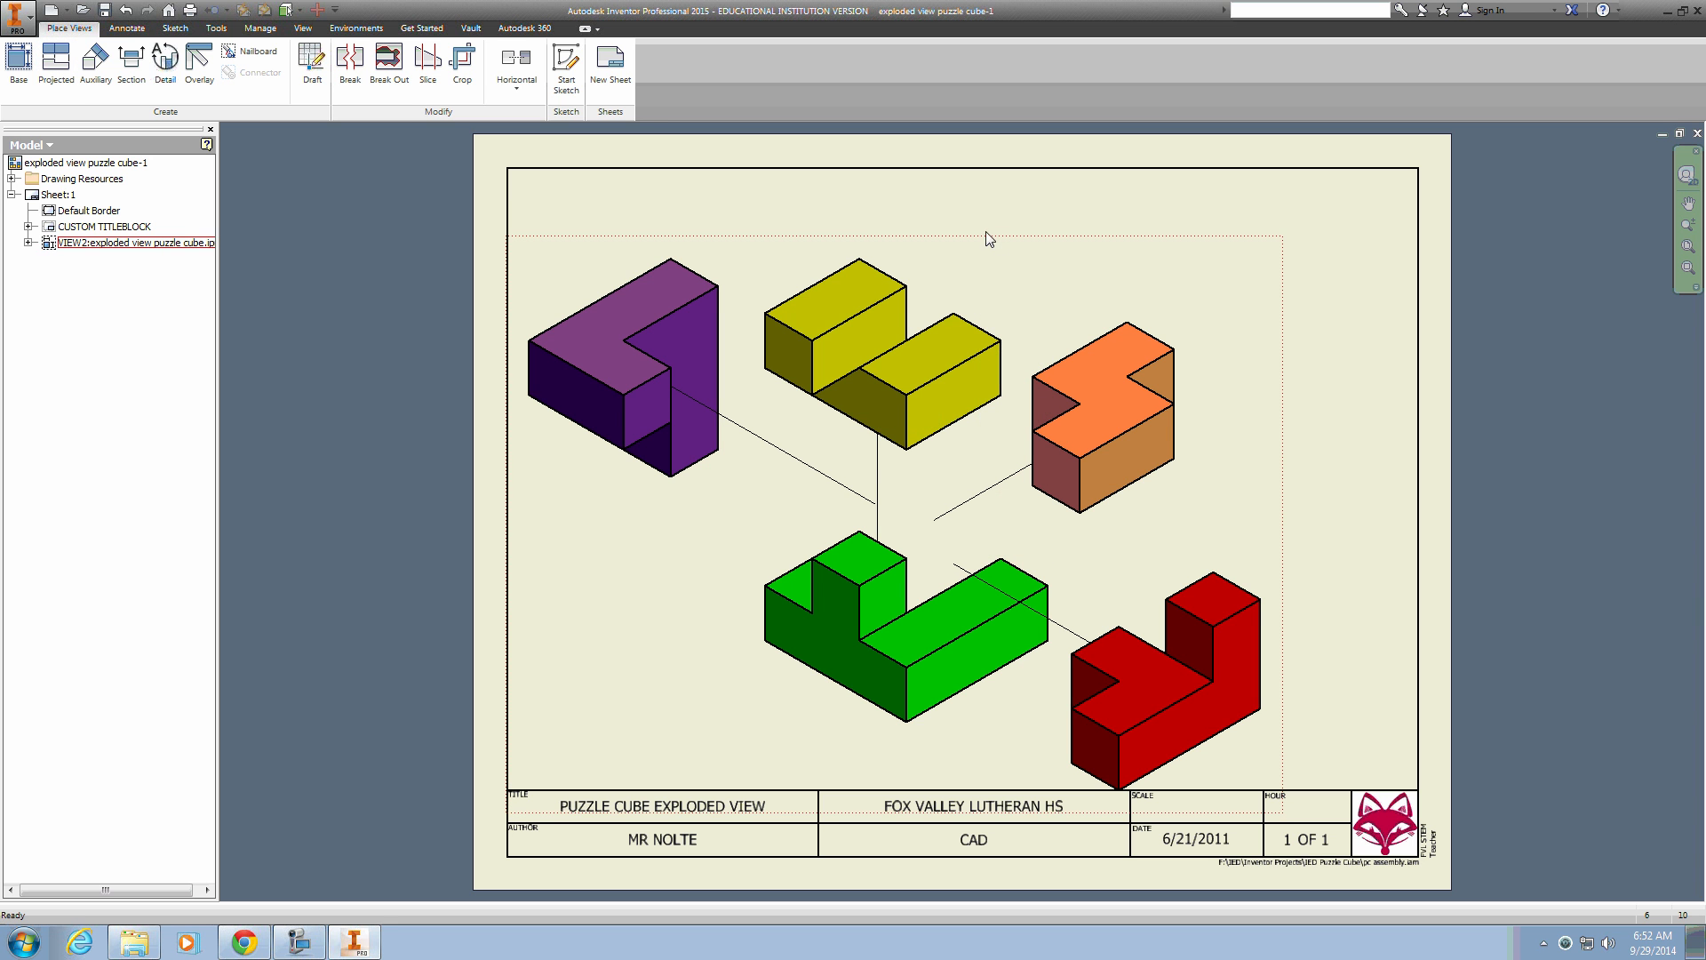
drag(987, 238, 987, 233)
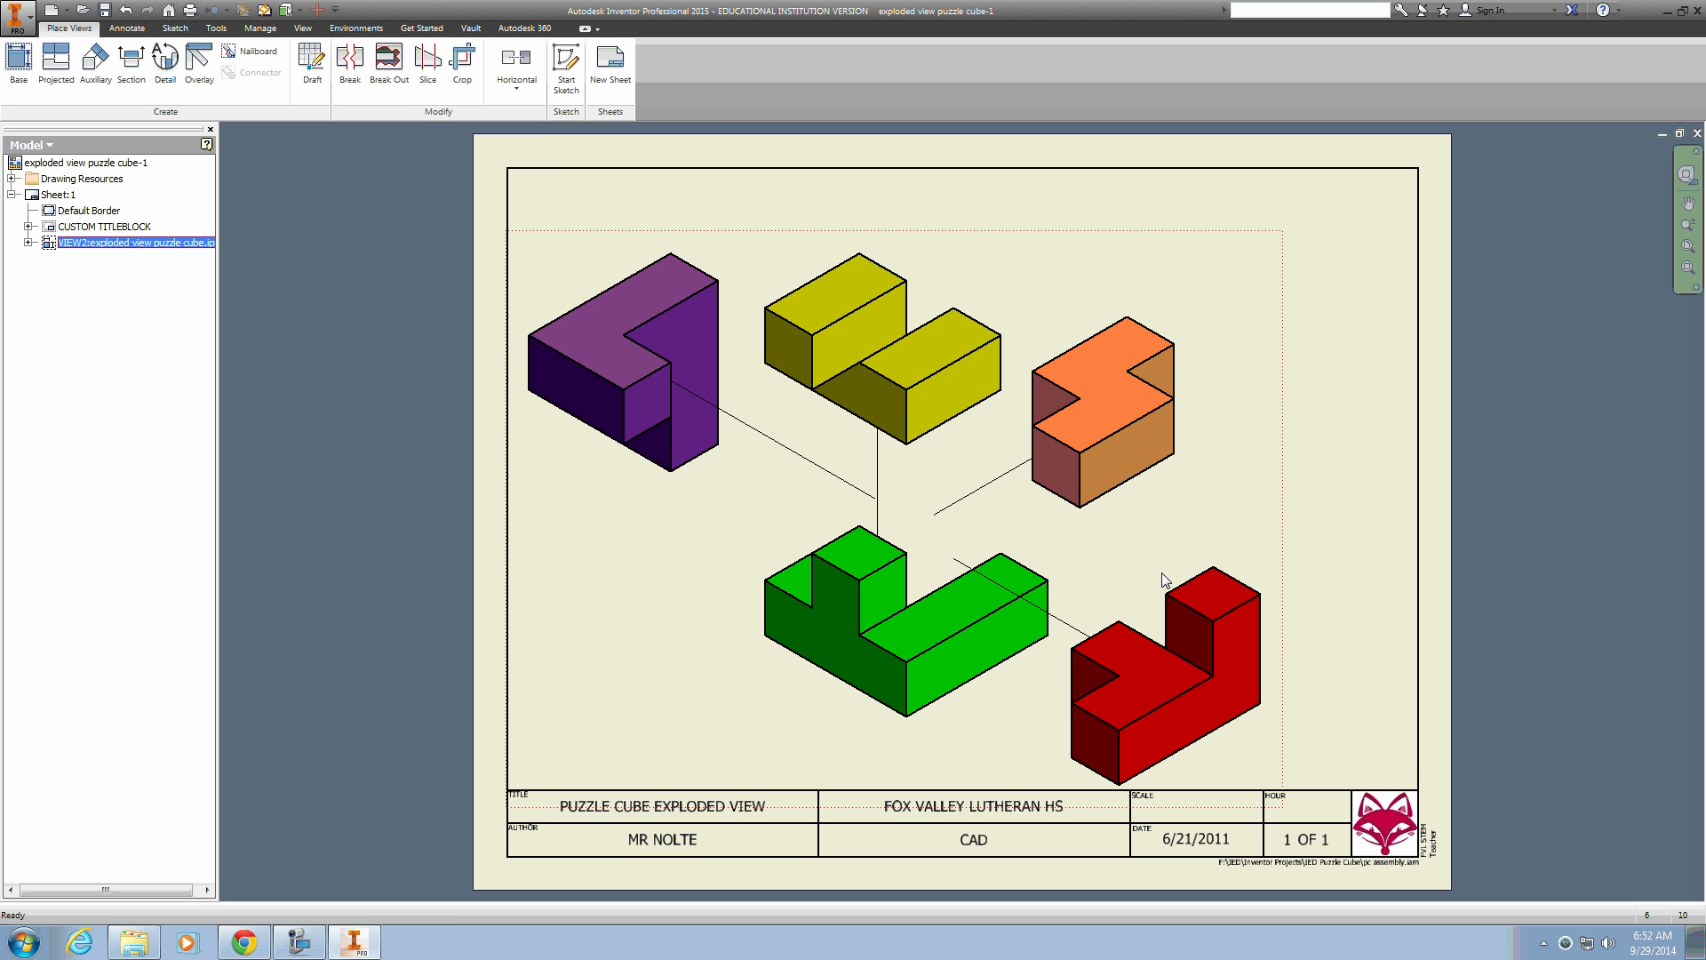
Add a structured parts list for the exploded view and place it at the upper-right corner of the sheet border
click(140, 29)
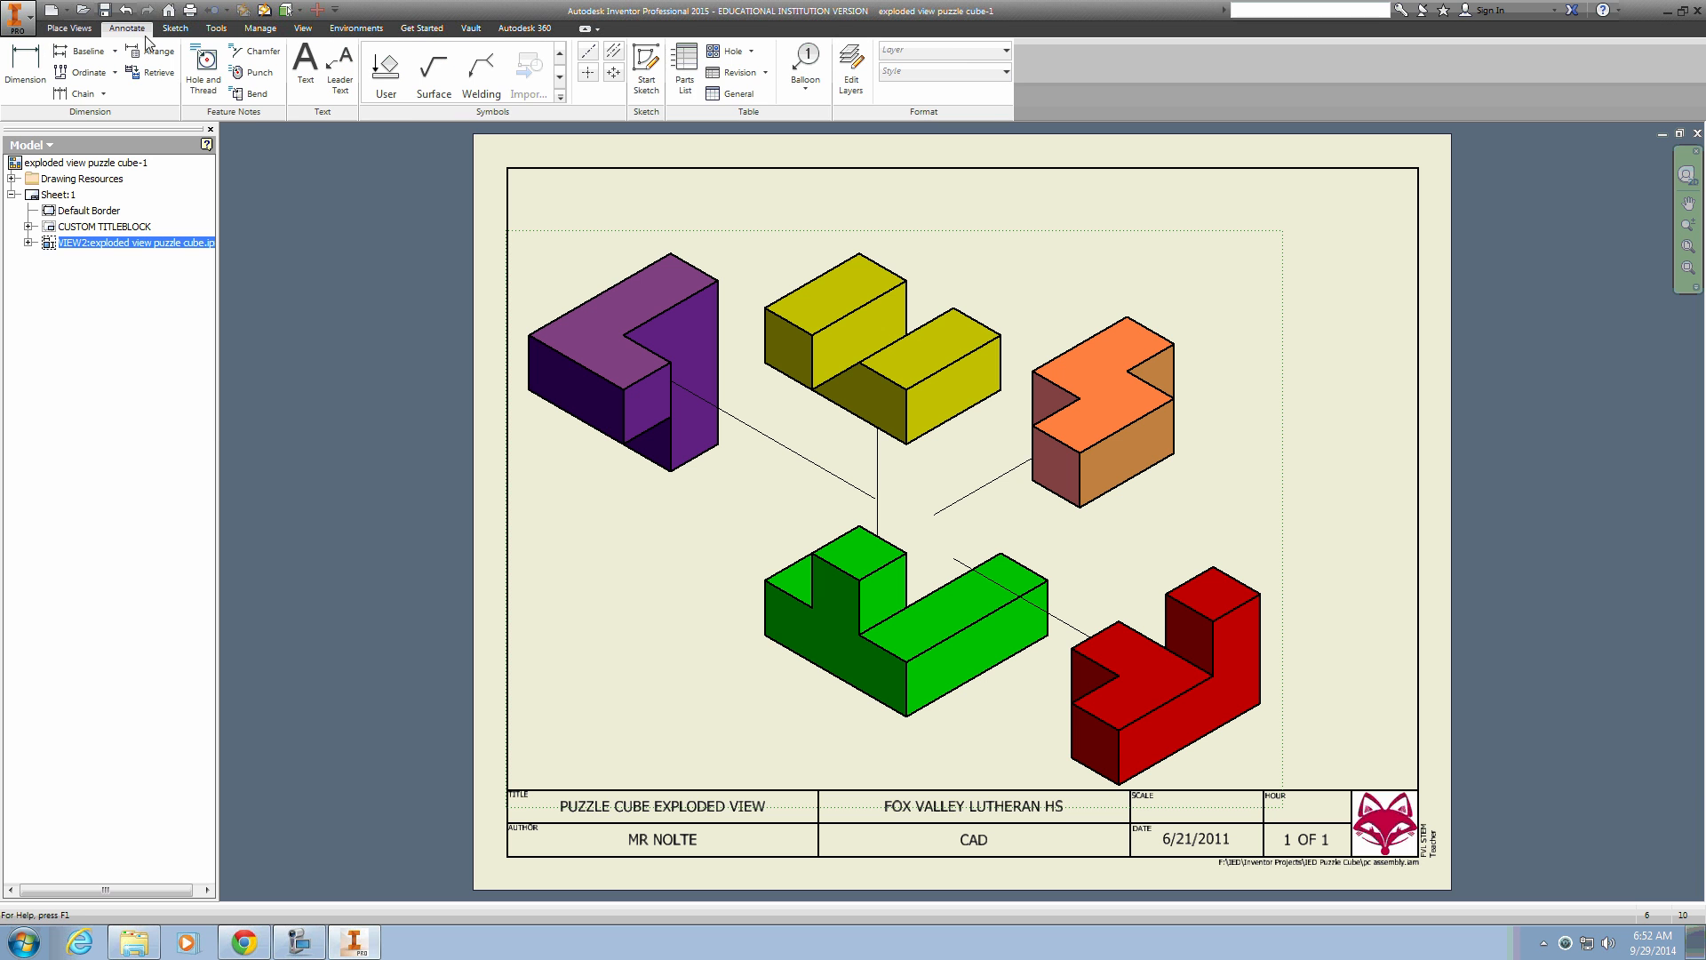
click(681, 67)
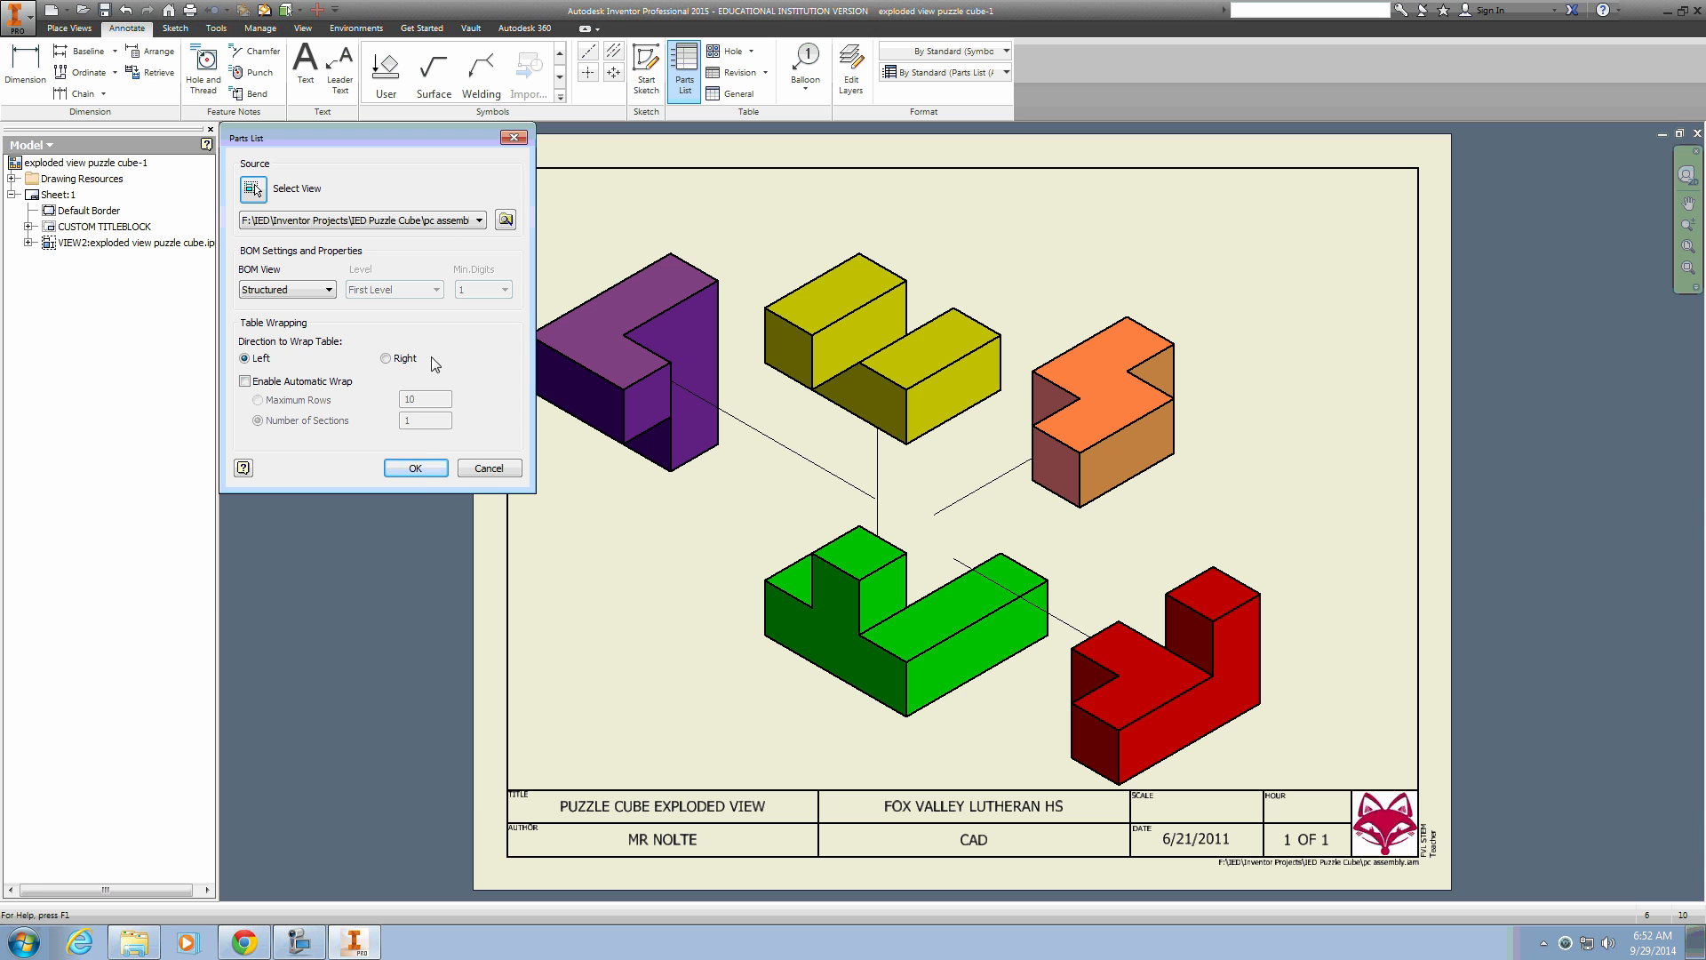
click(415, 468)
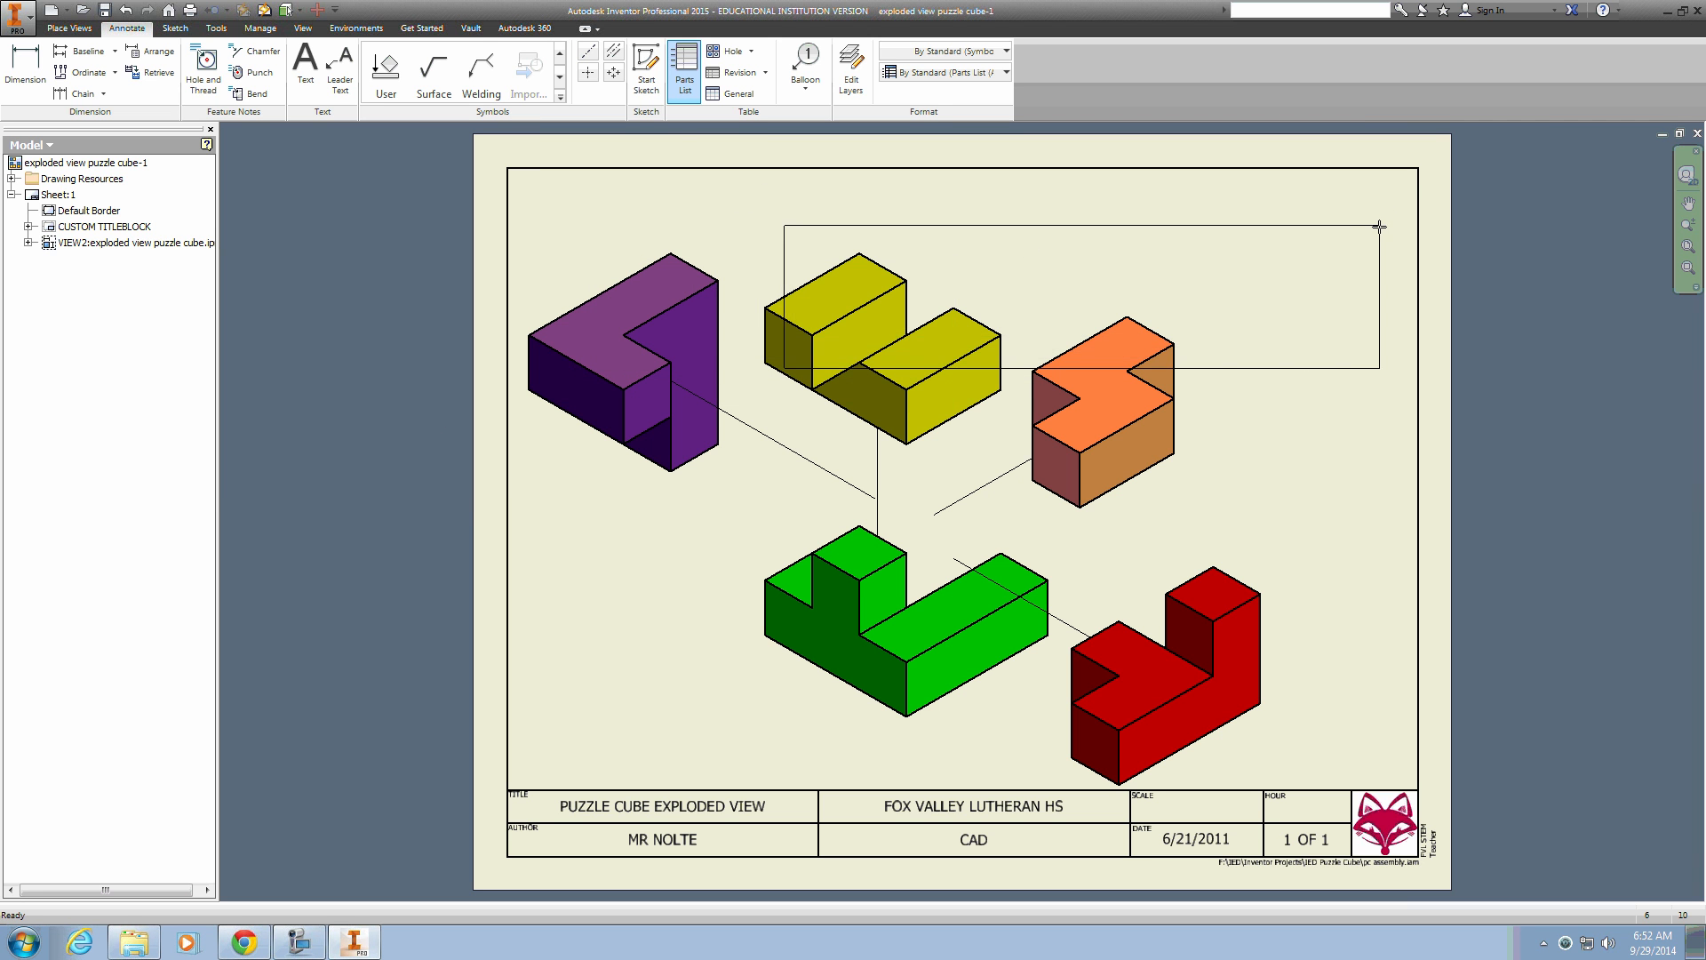
click(1419, 167)
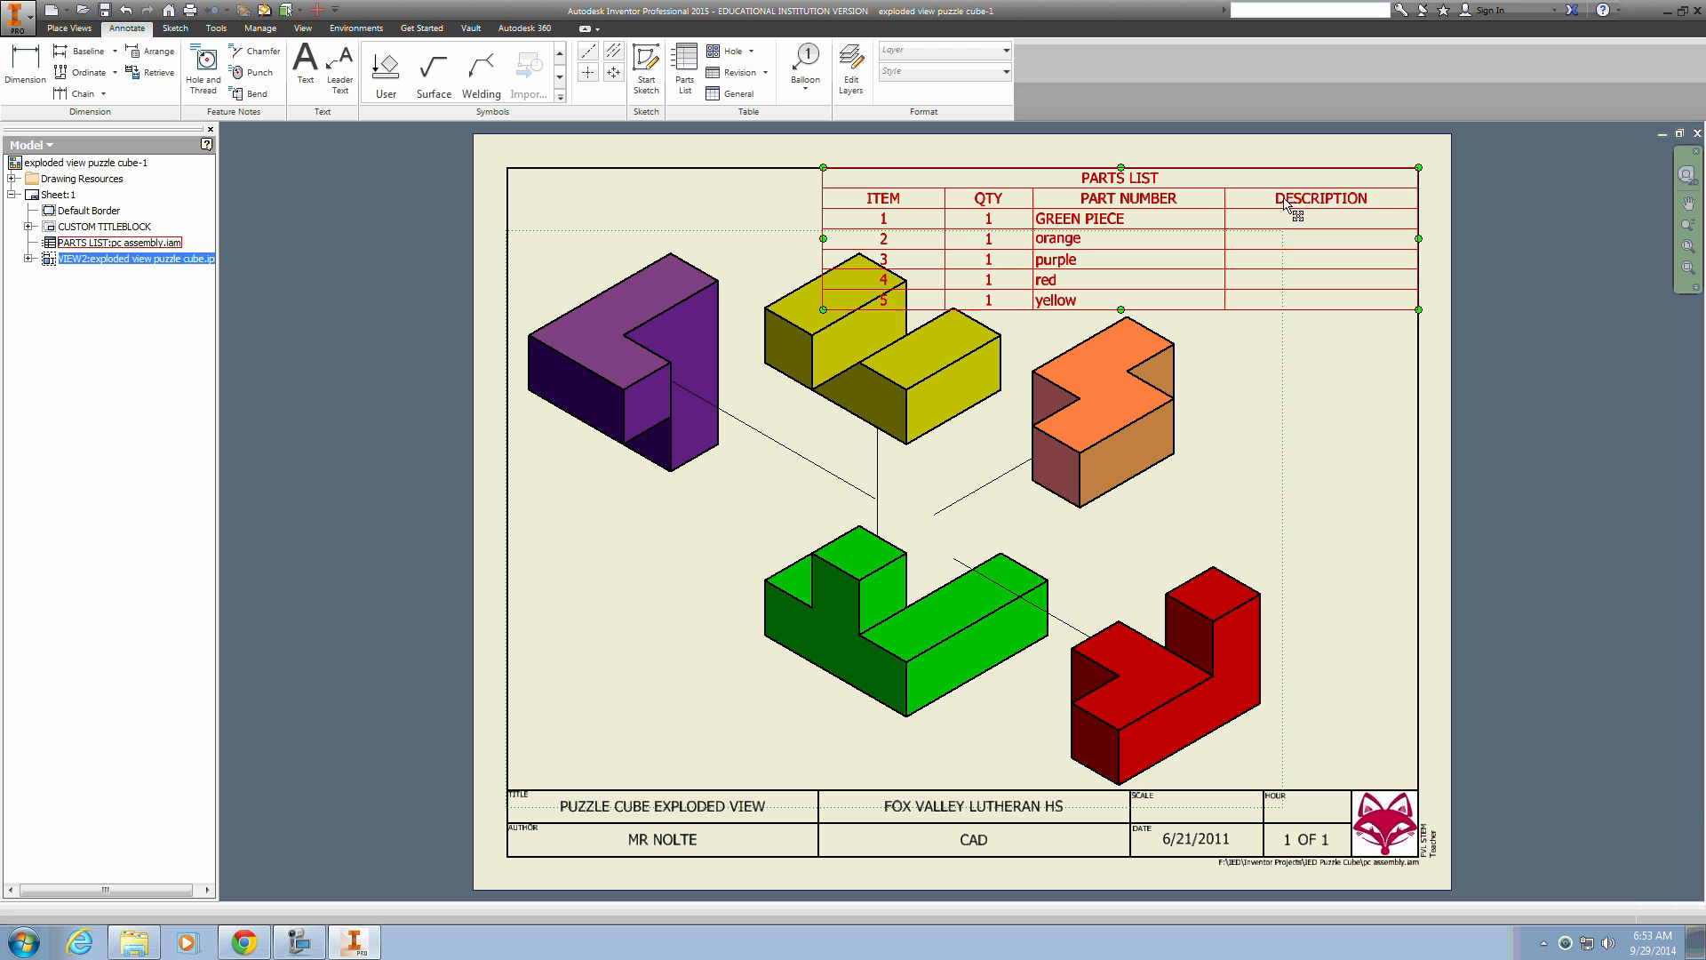
Remove the DESCRIPTION and QTY columns from the parts list and narrow the table from its left edge
right_click(1284, 204)
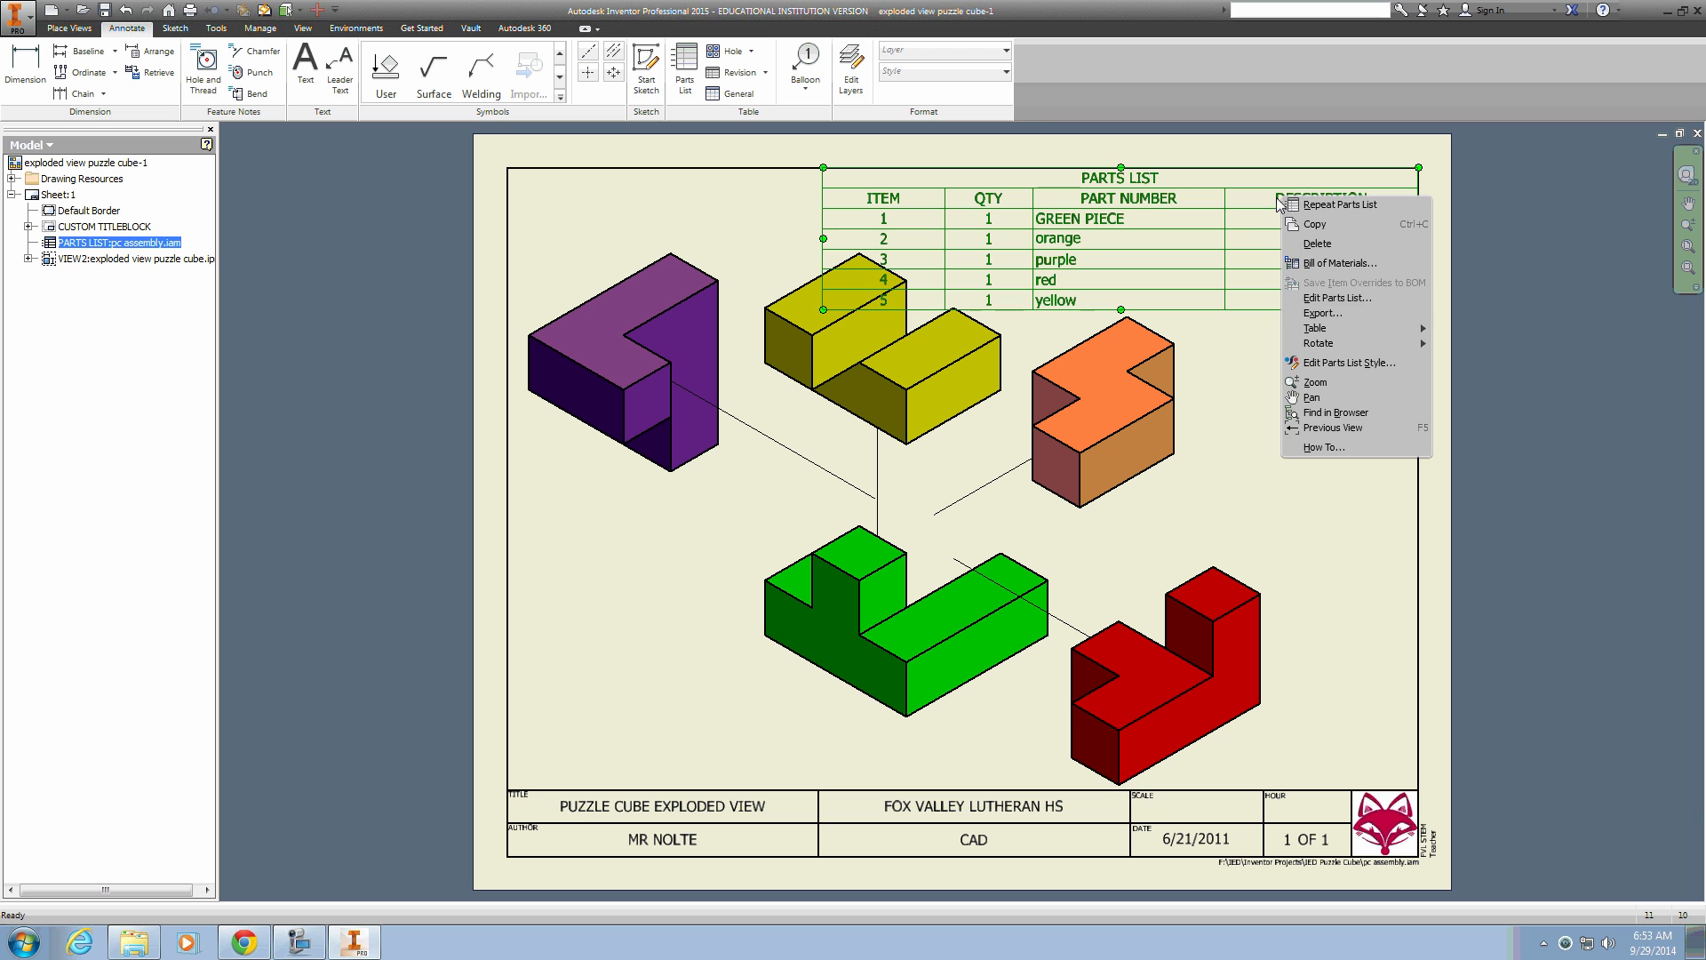
click(1311, 300)
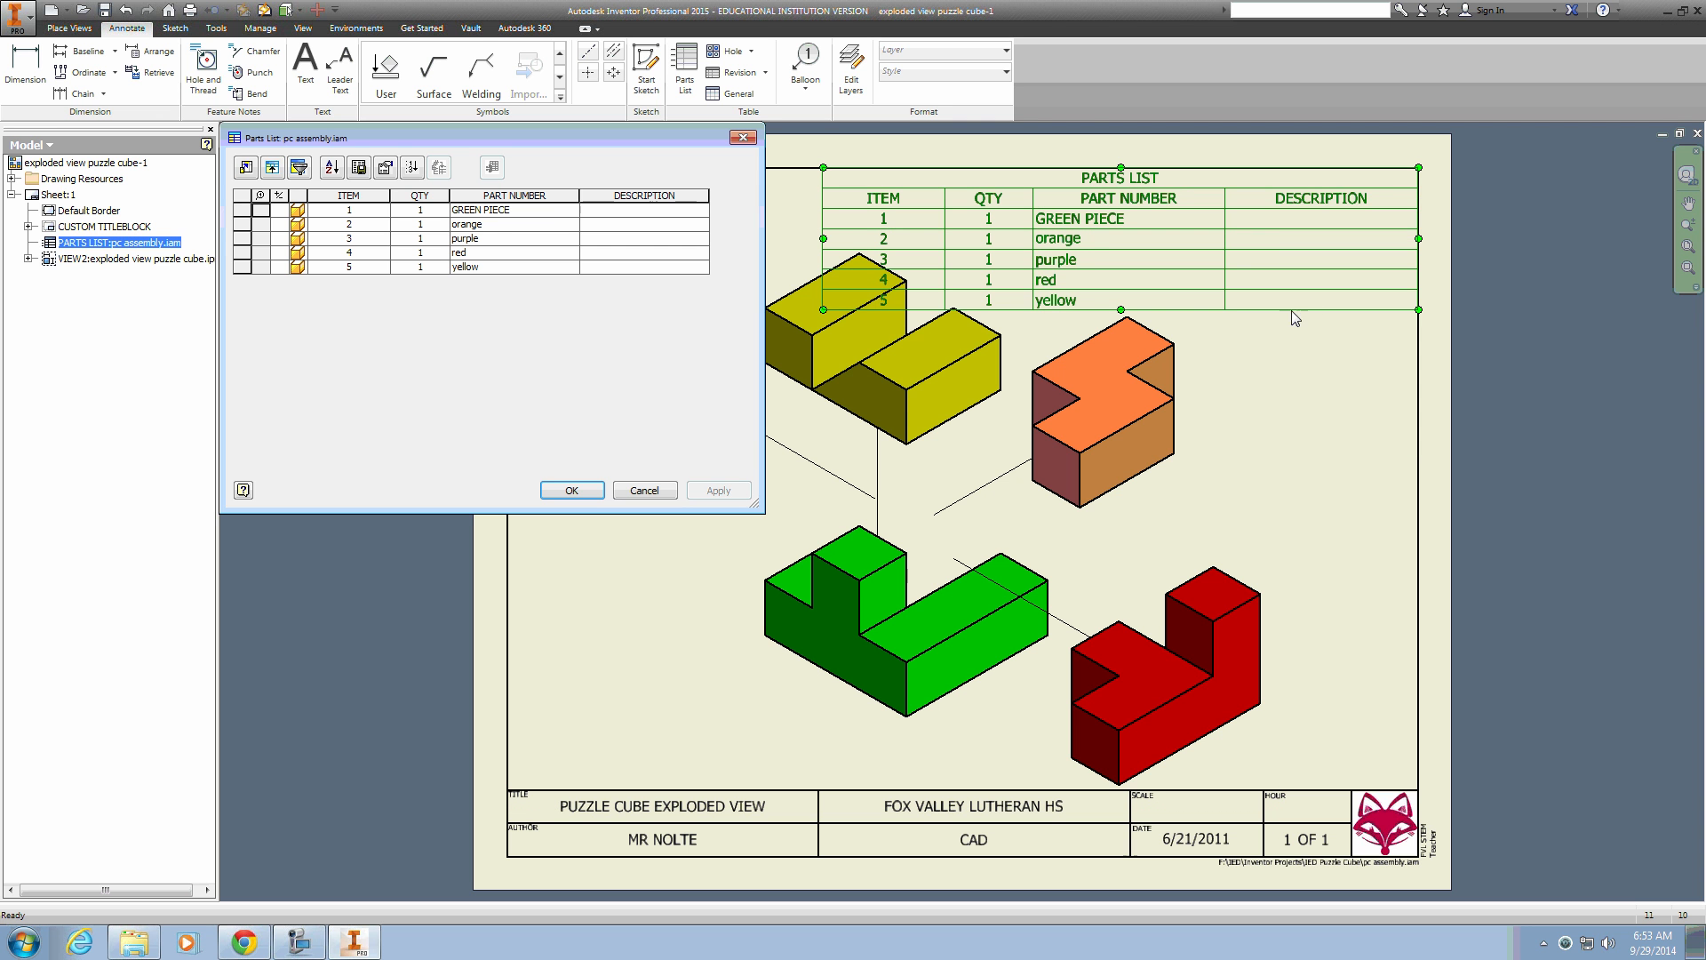
click(246, 169)
click(591, 259)
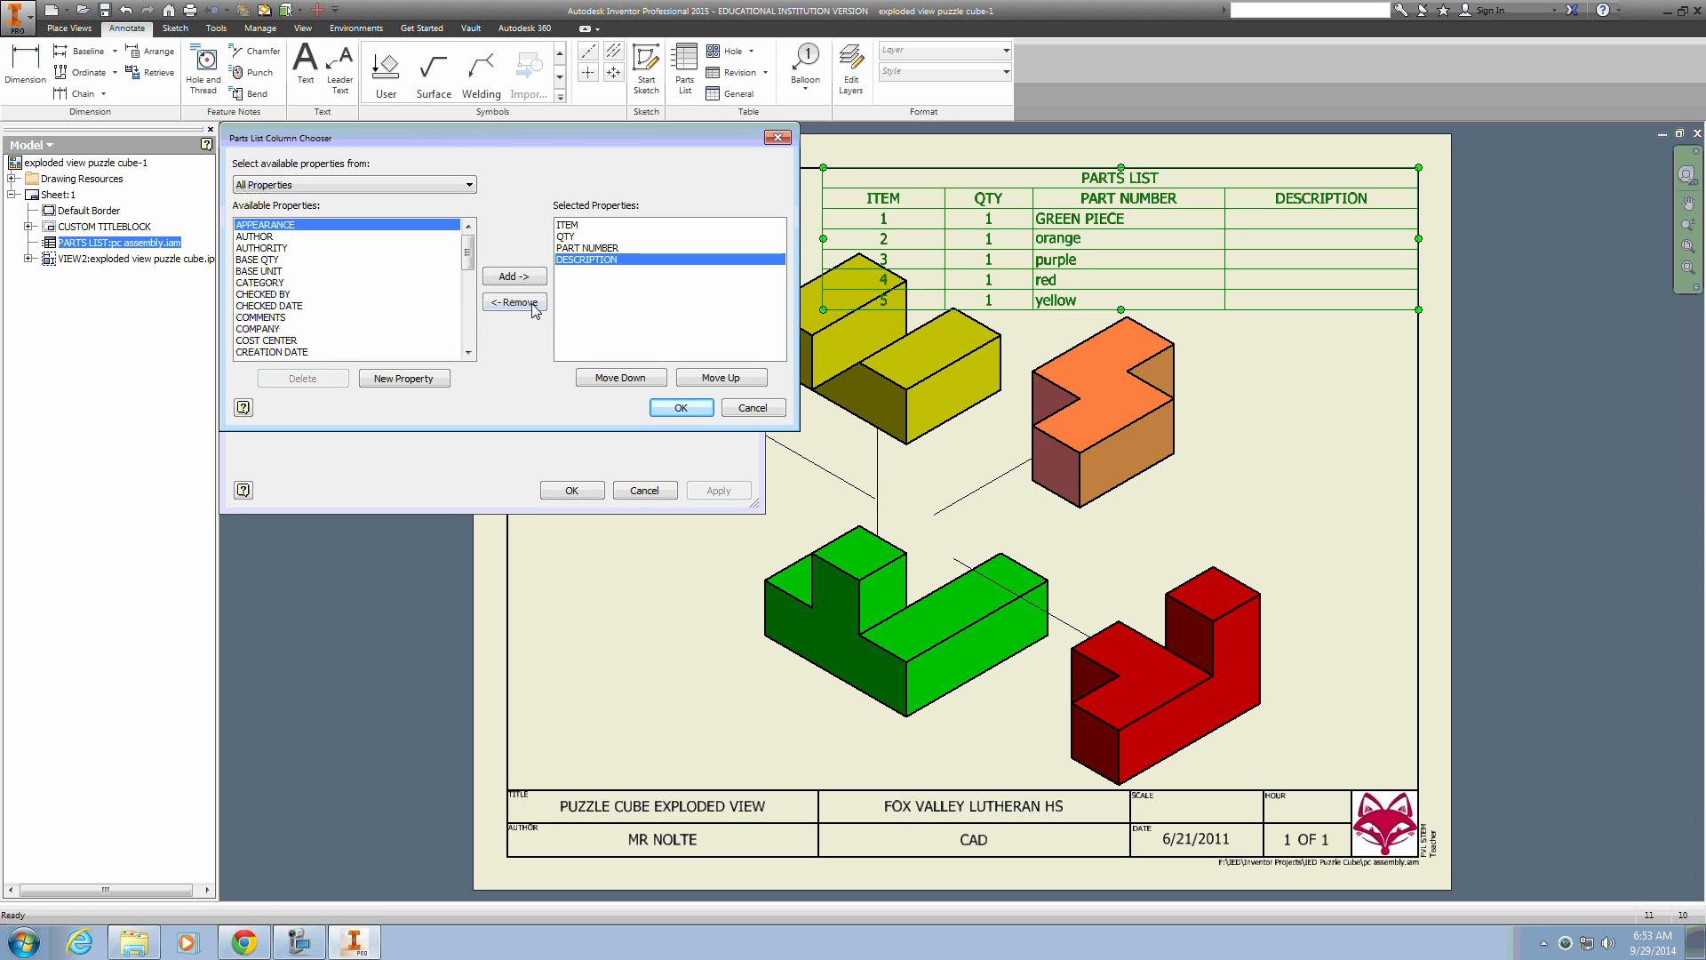
click(515, 303)
click(577, 236)
click(529, 301)
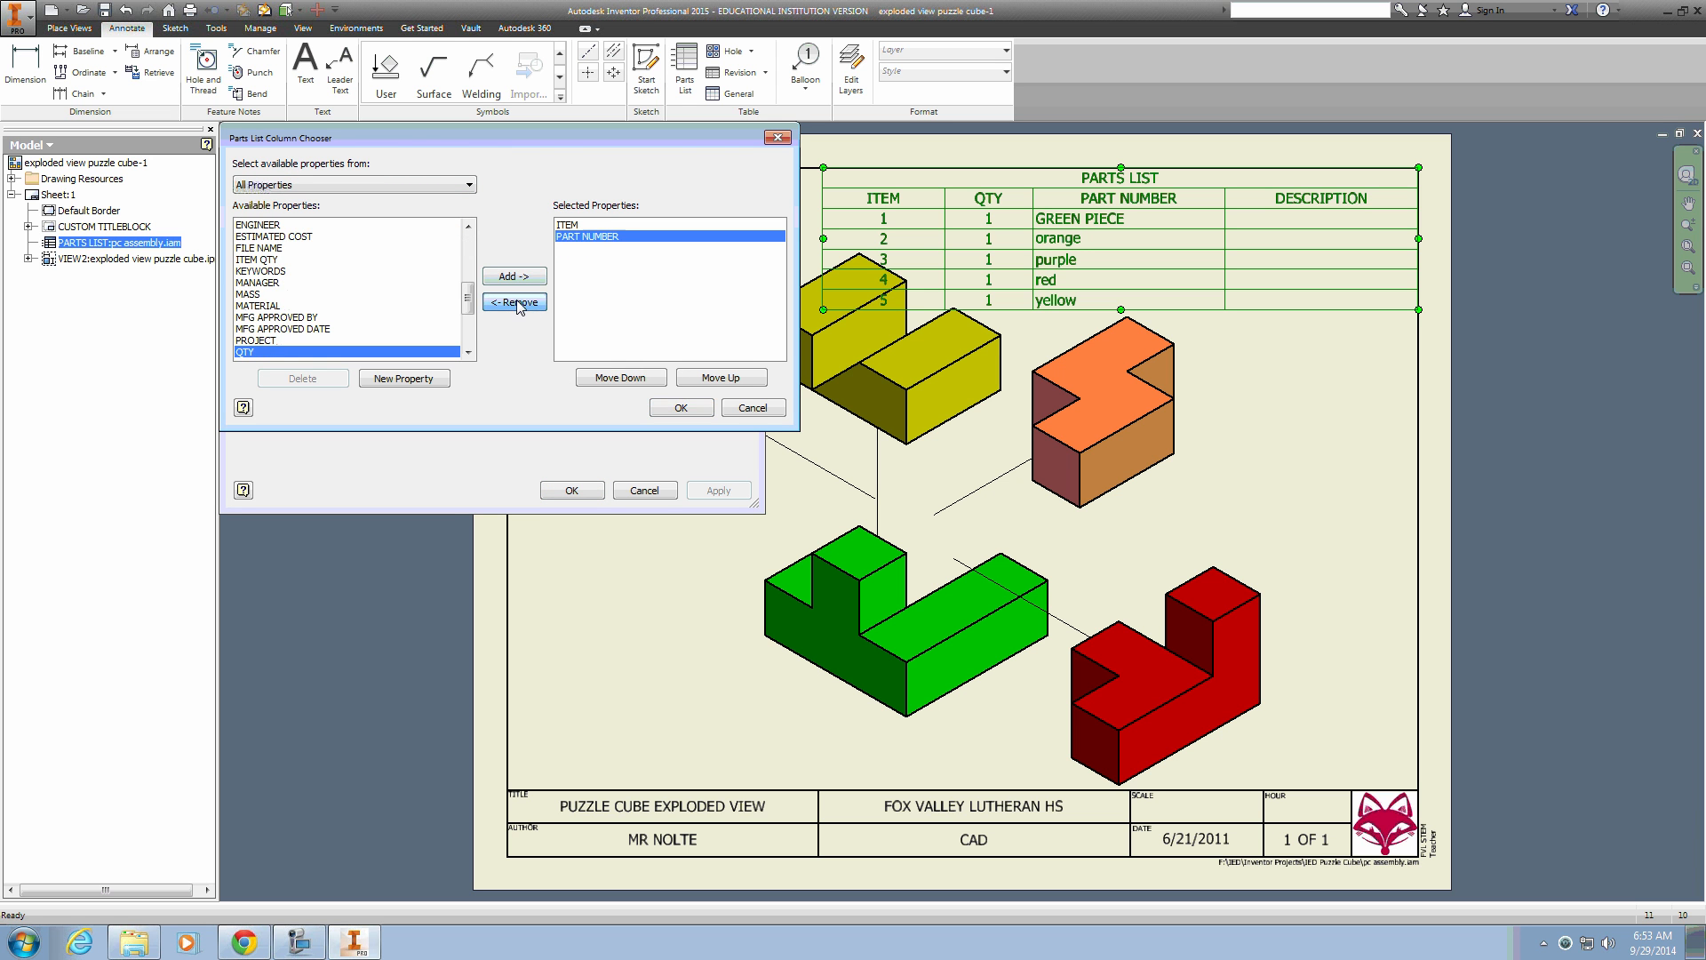
click(682, 408)
click(573, 491)
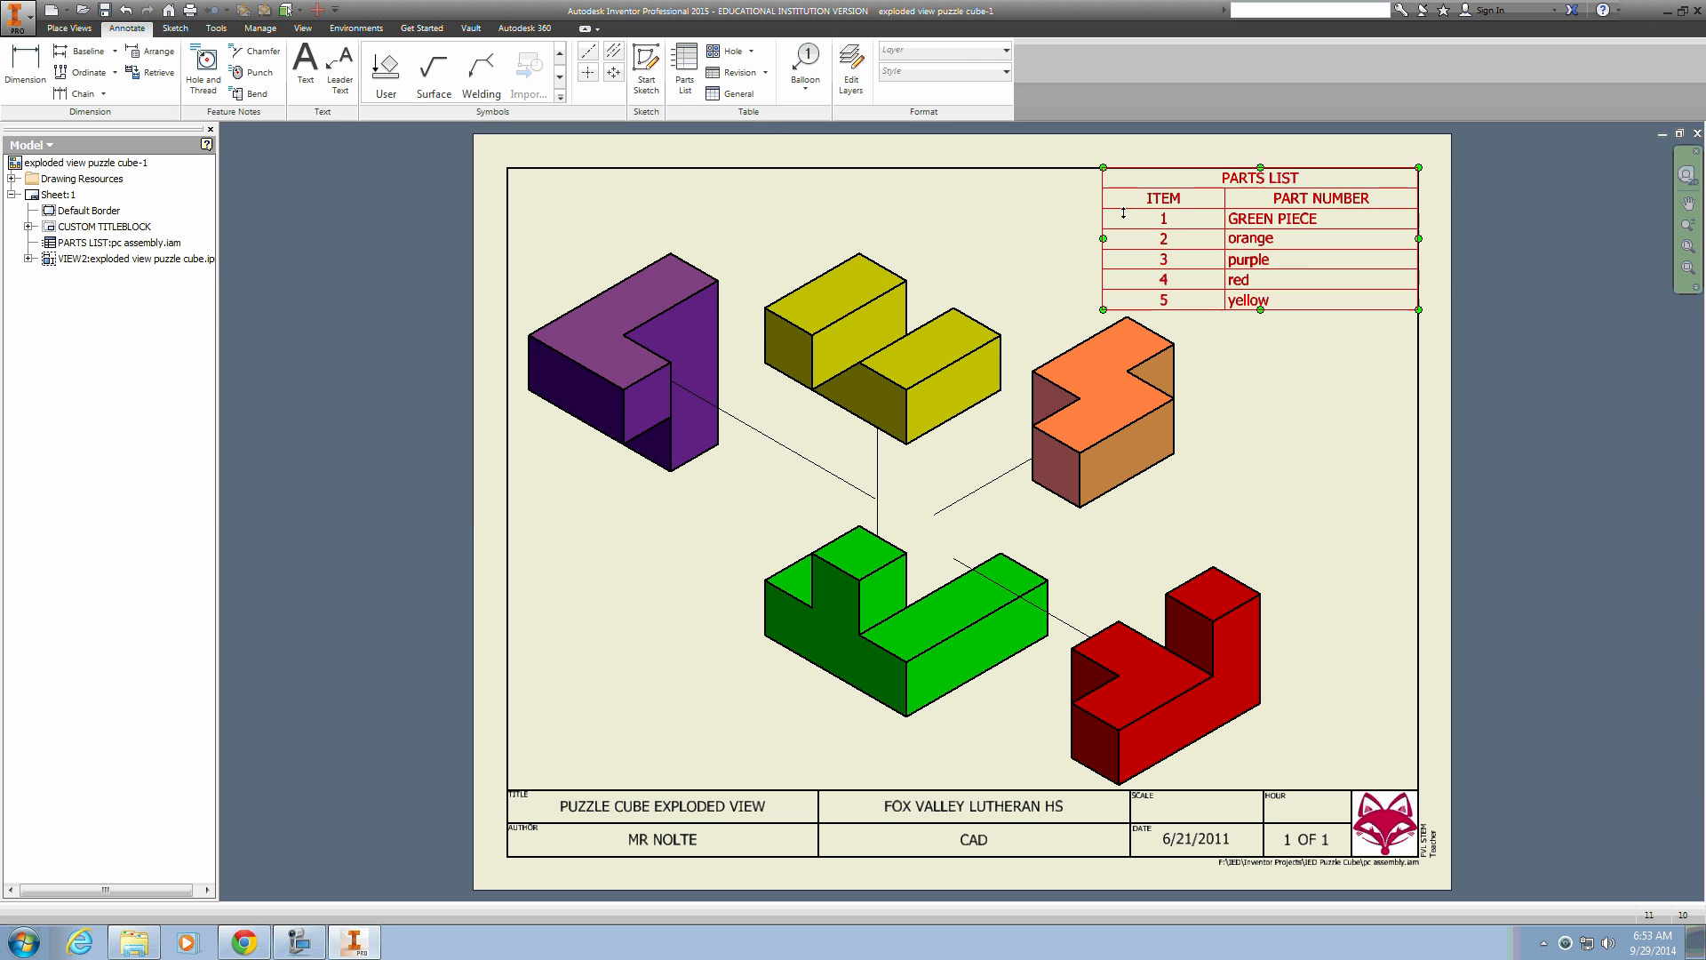
drag(1101, 216, 1201, 216)
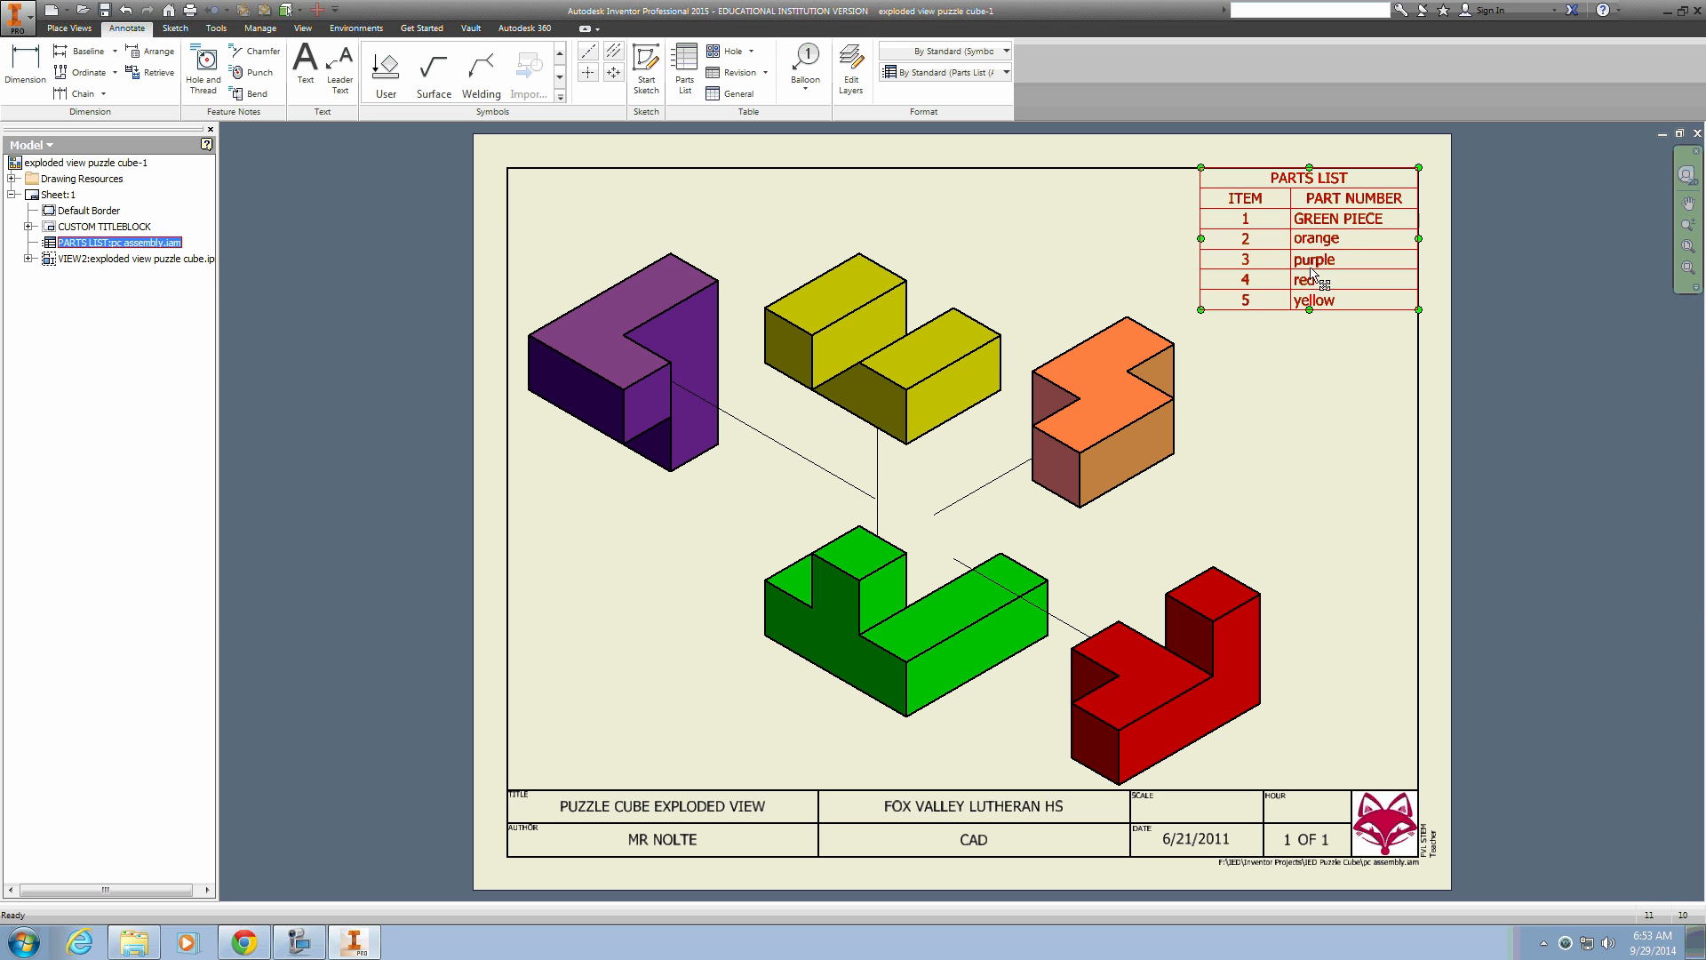
click(1308, 385)
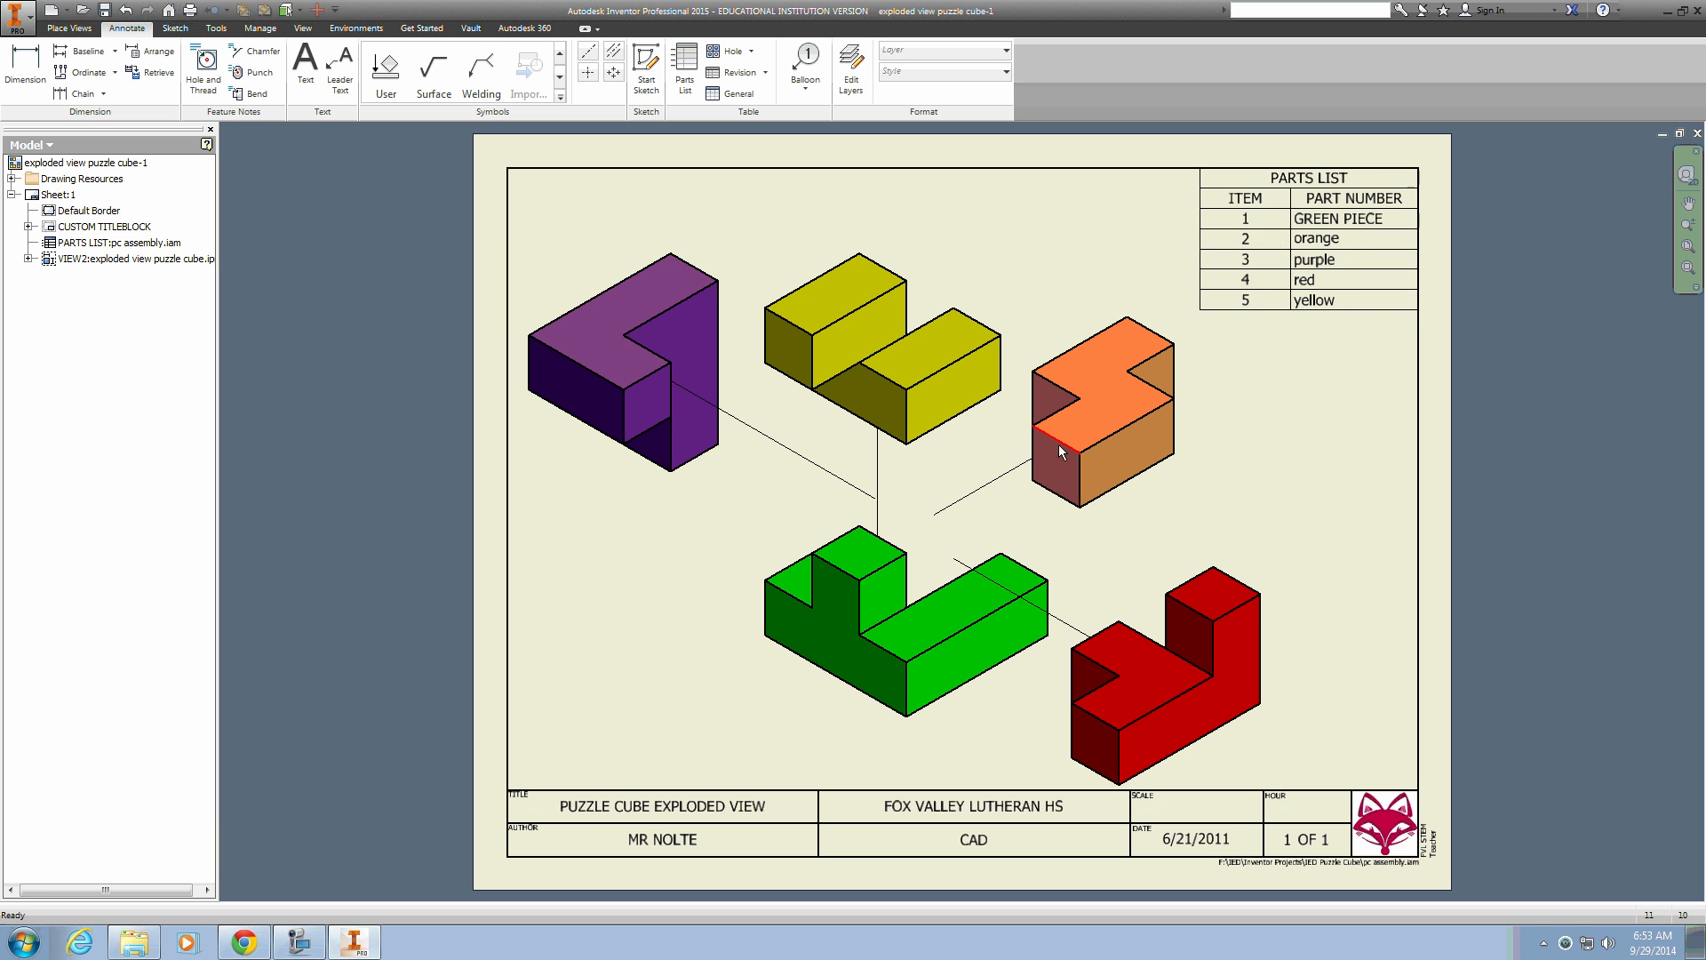
Open the part file orange.ipt from the IED Puzzle Cube folder
click(83, 10)
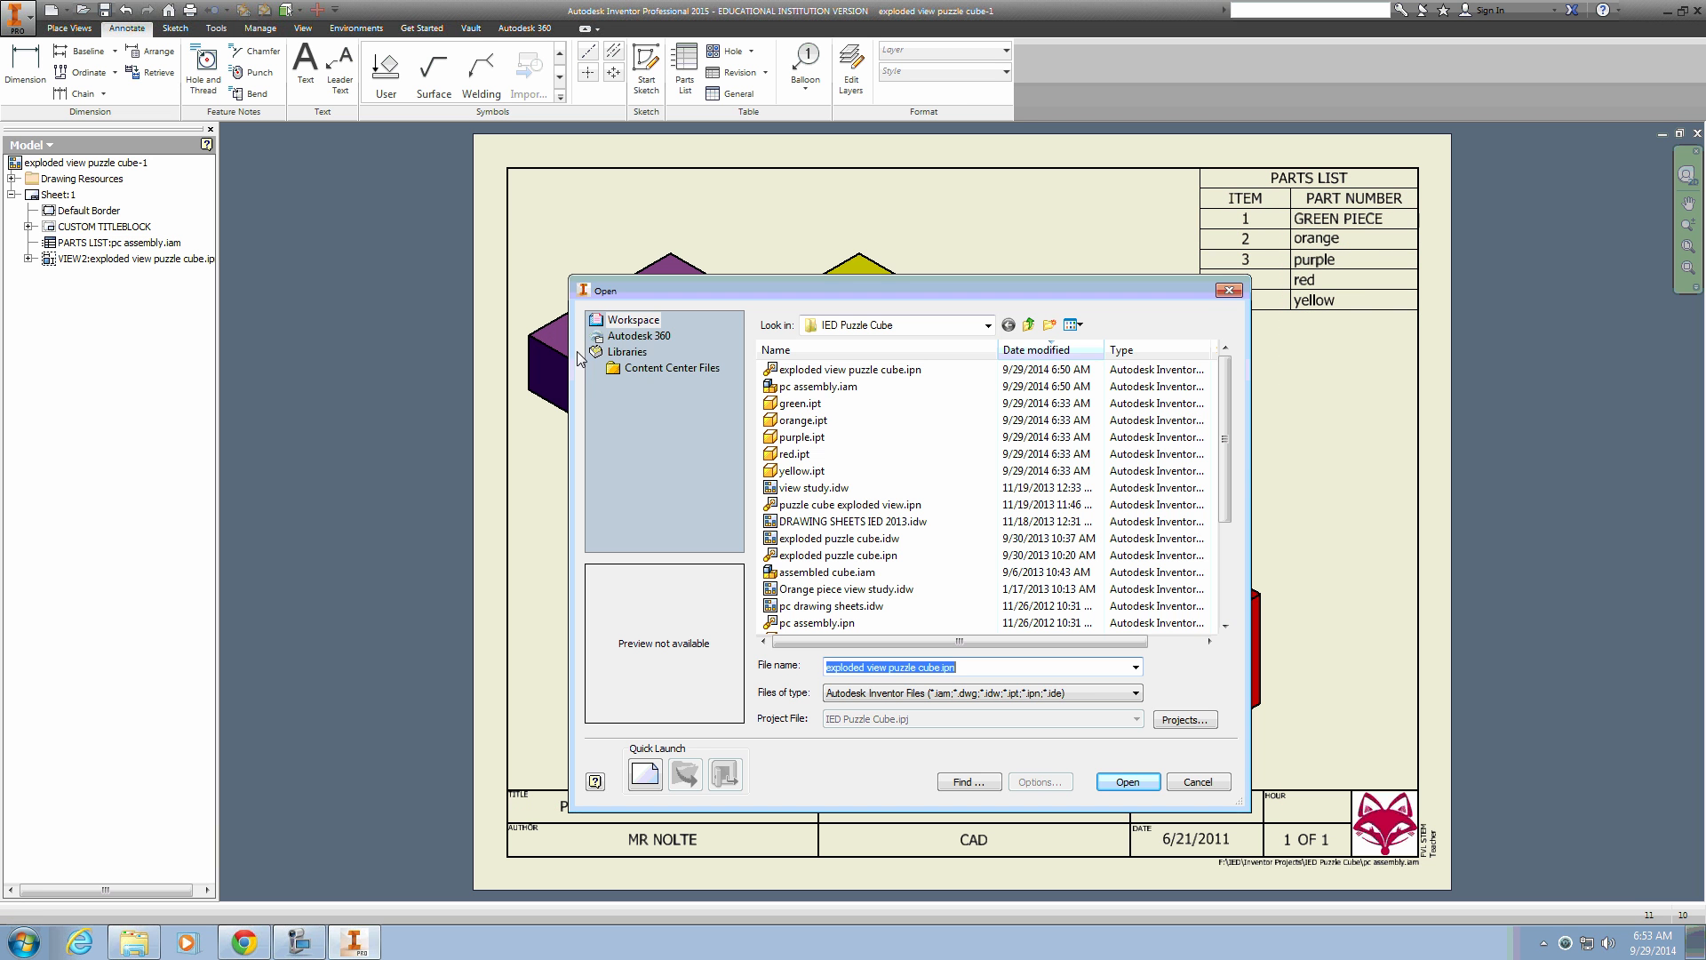
click(802, 420)
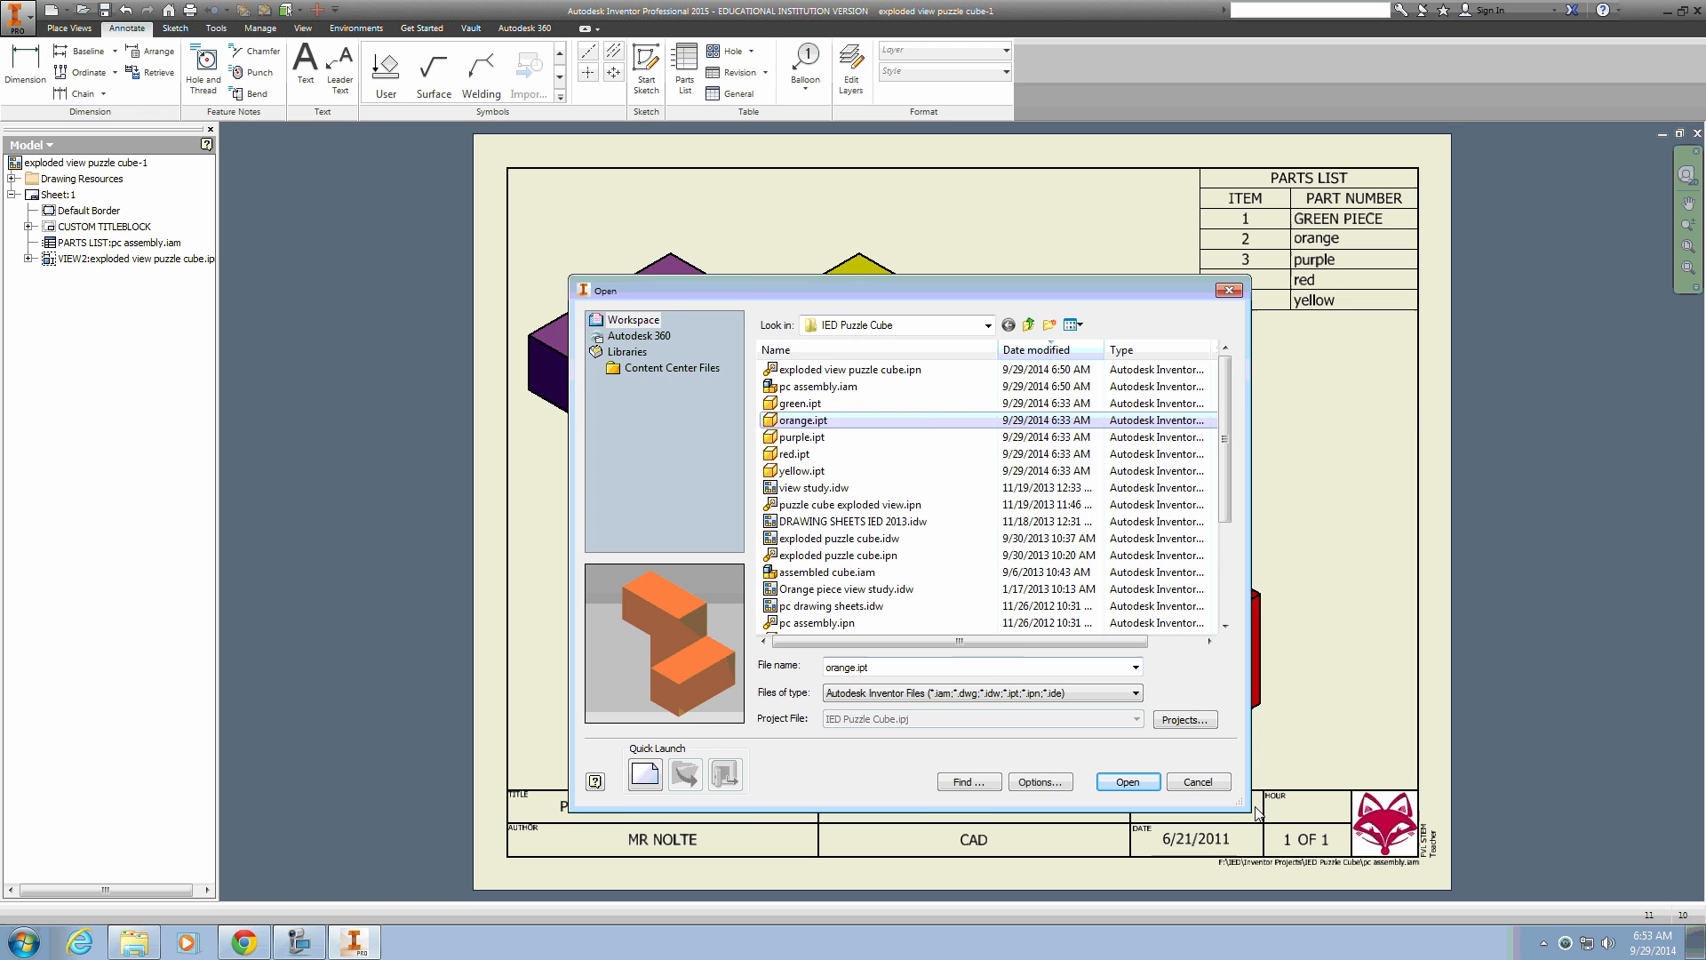
click(1127, 782)
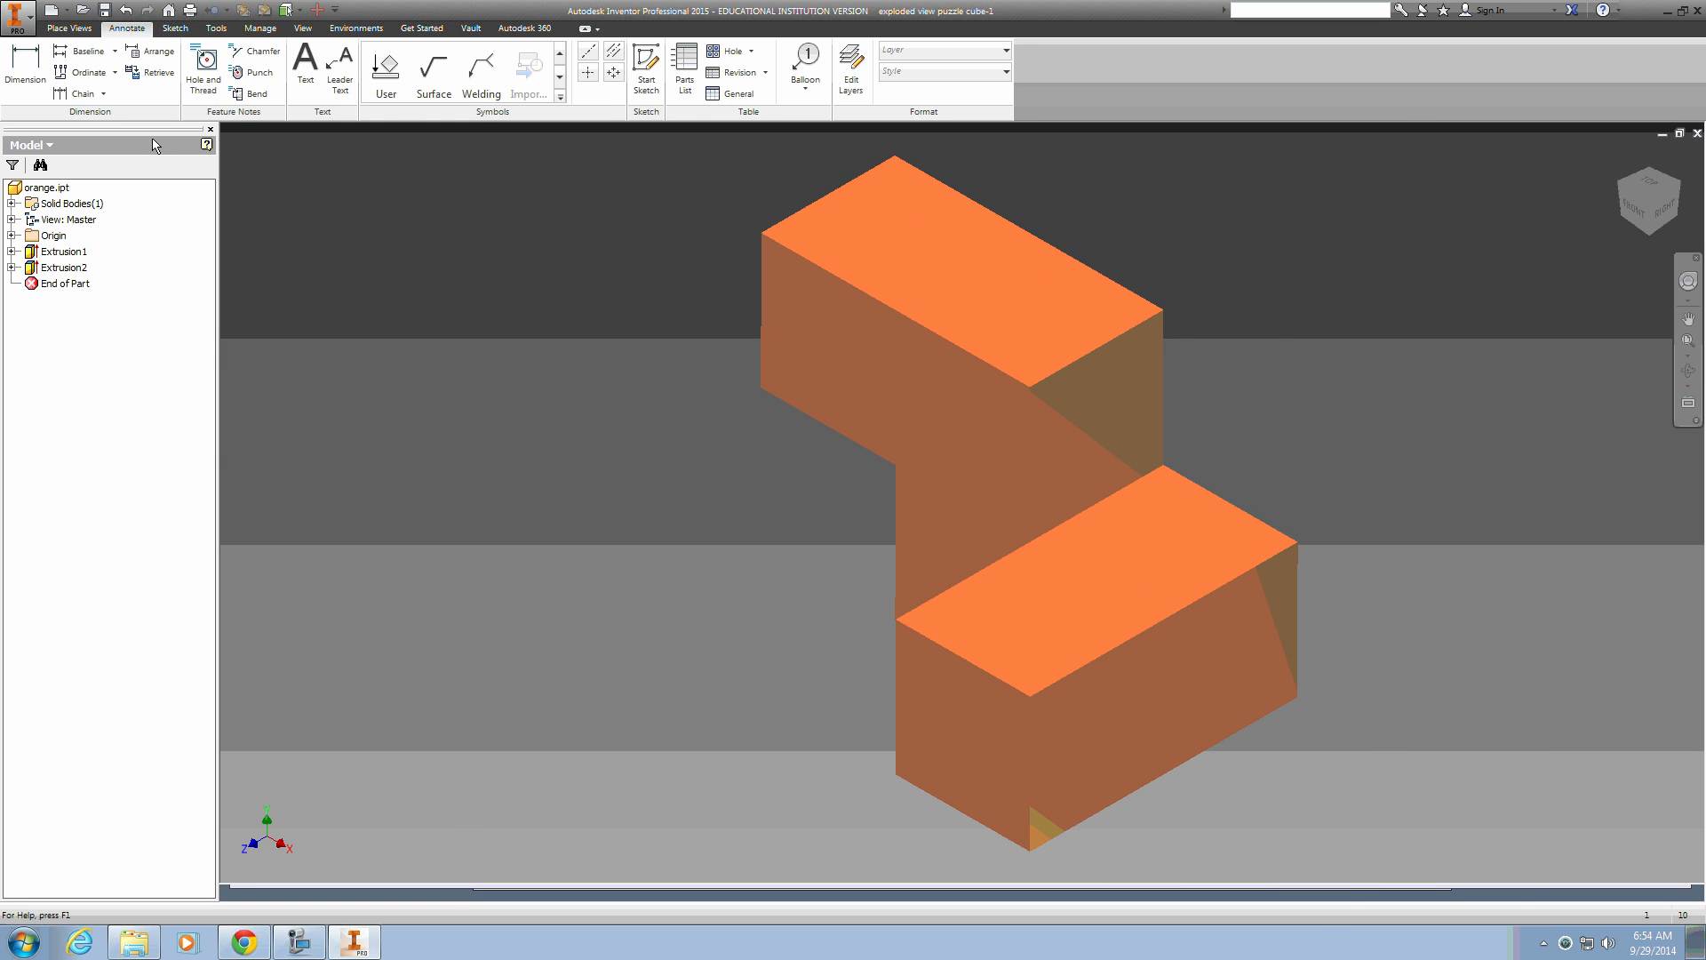
Change the orange part's Part Number iProperty to ORANGE PIECE, save the part and close it to return to the drawing
right_click(30, 190)
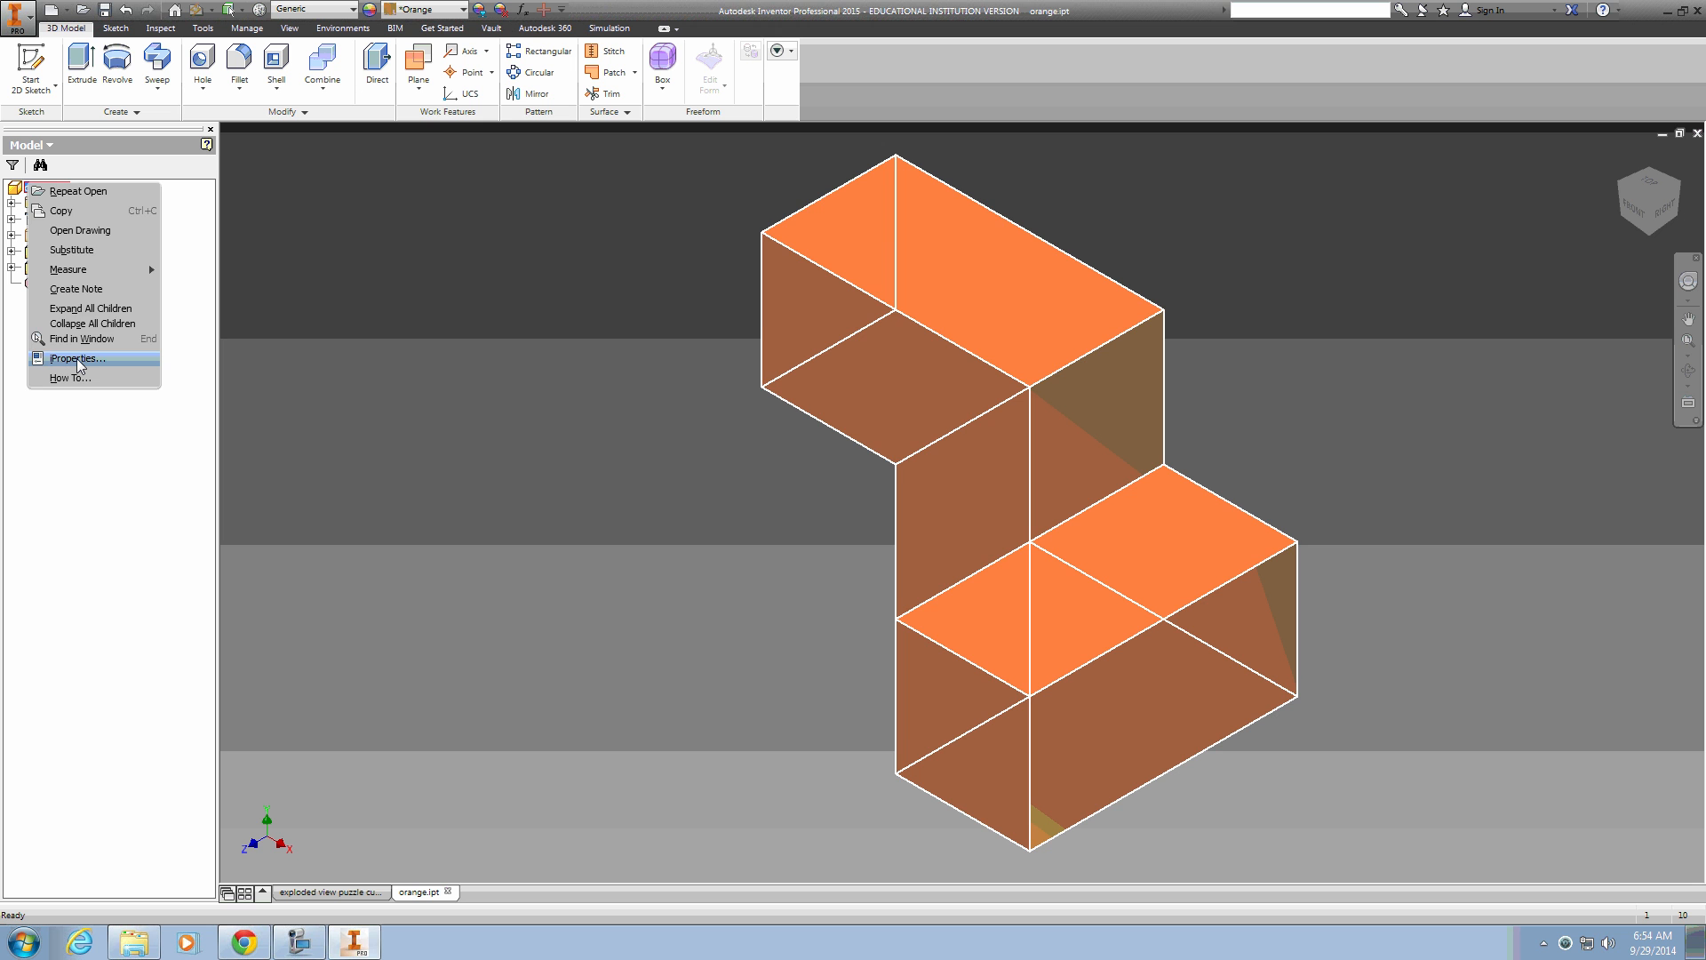
click(77, 358)
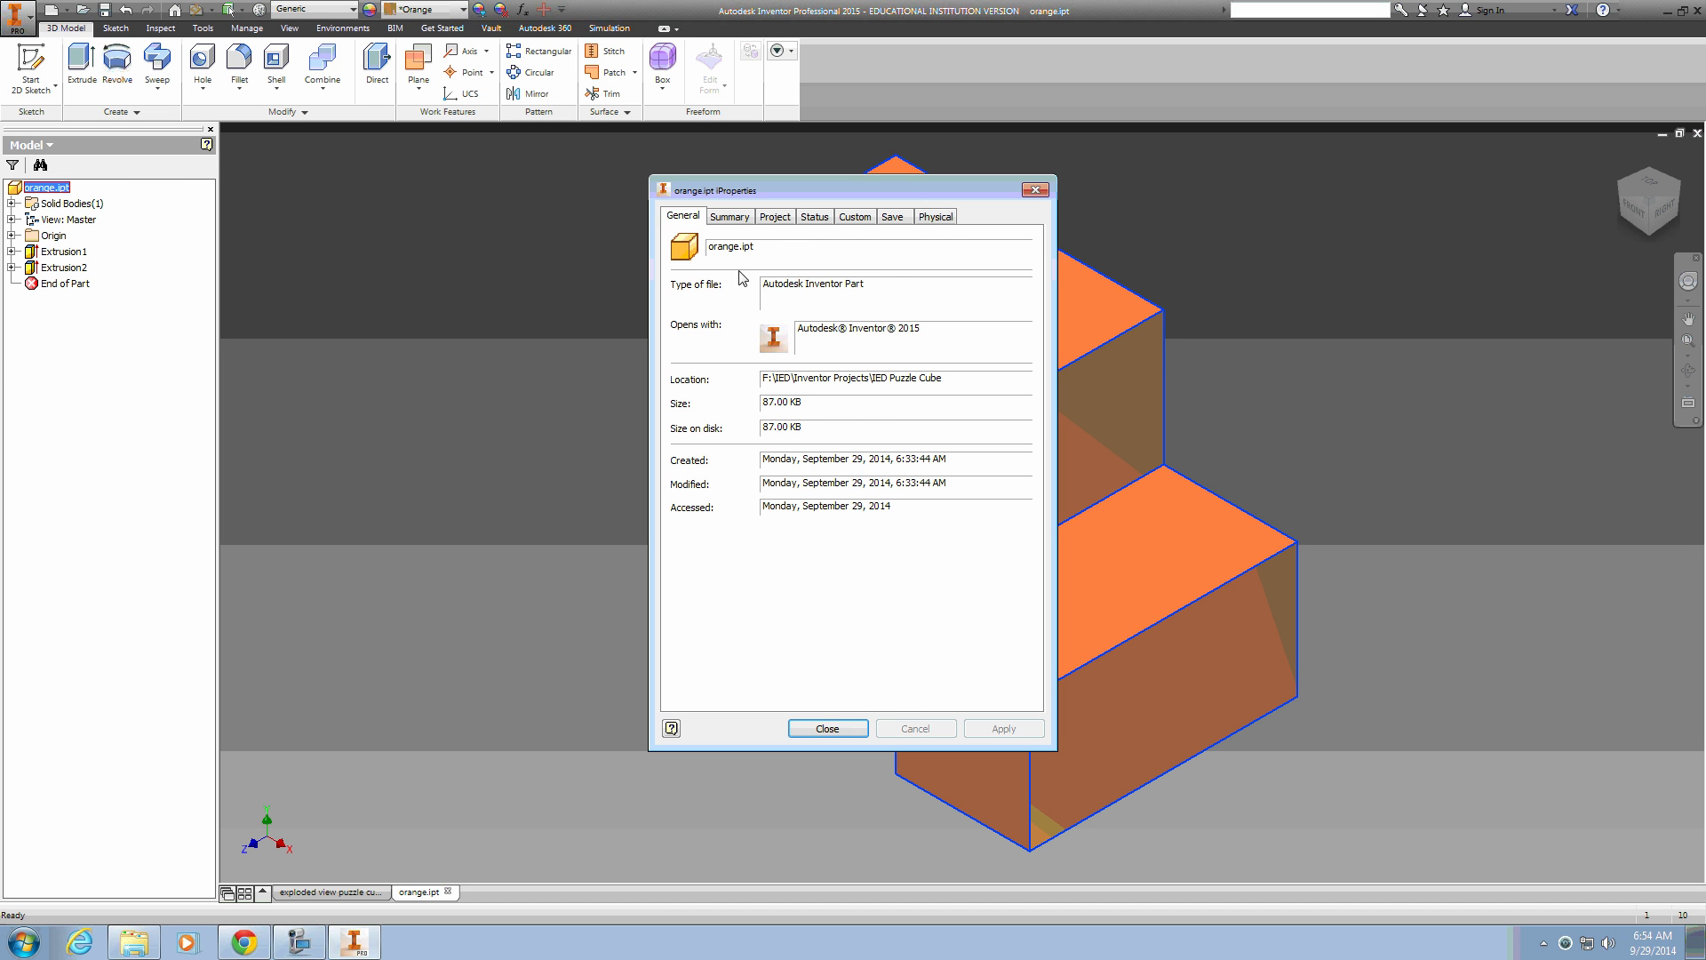
click(774, 217)
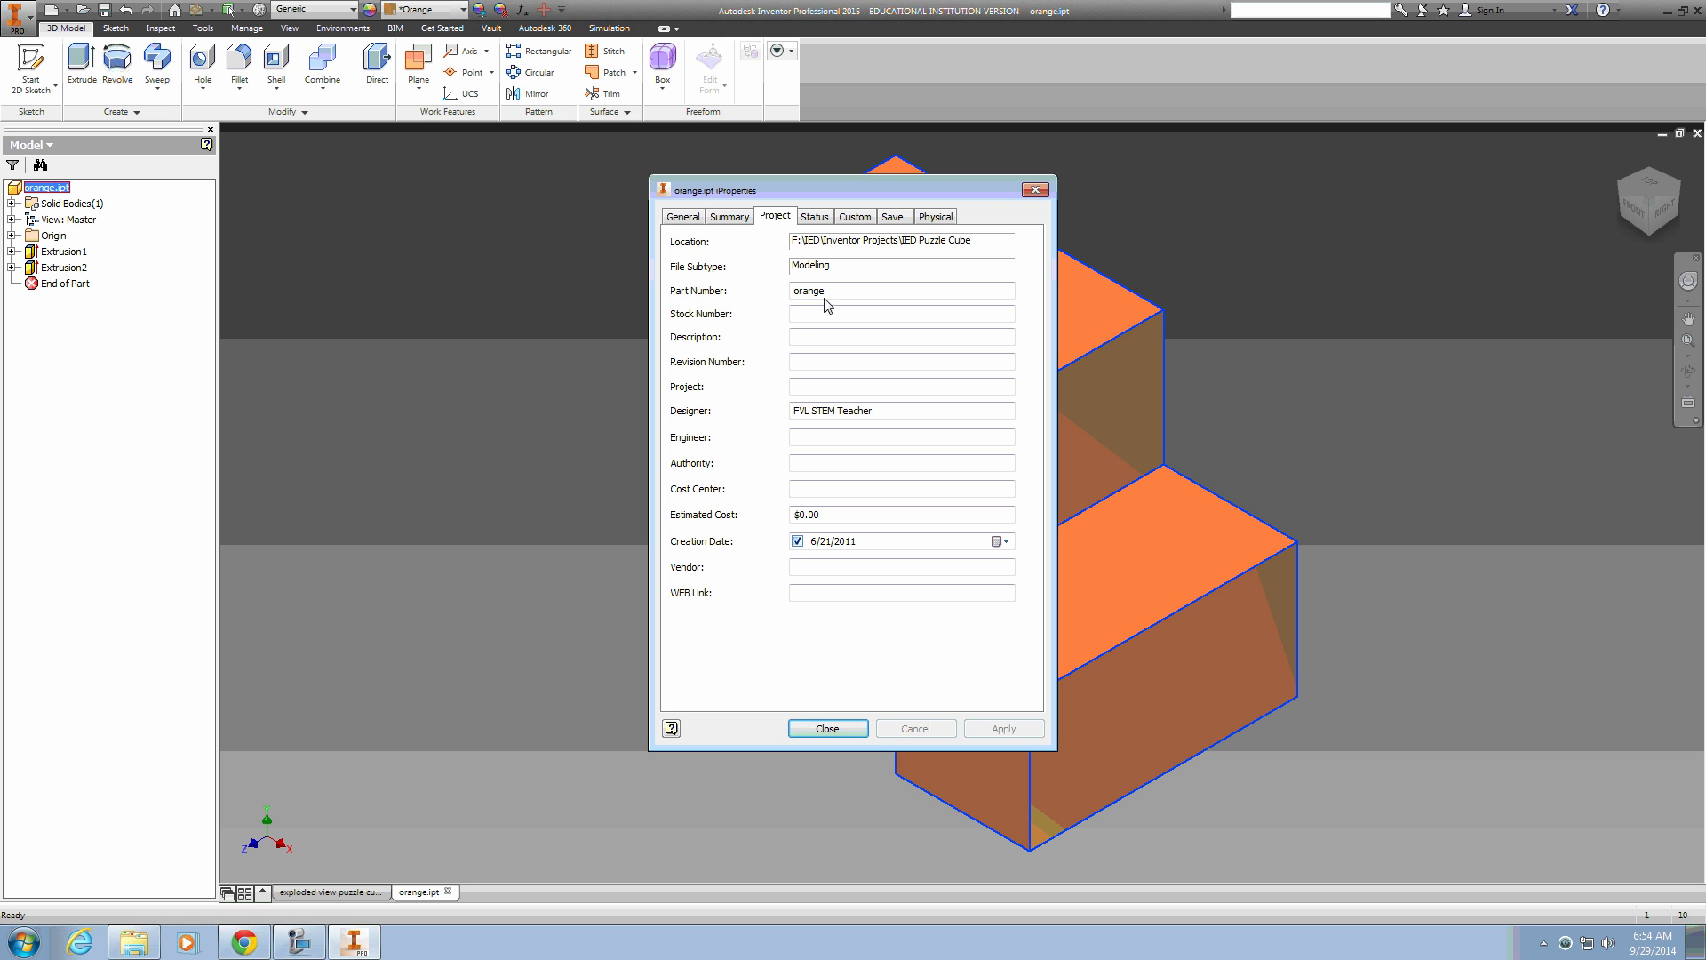
drag(828, 296, 787, 295)
text(ORA)
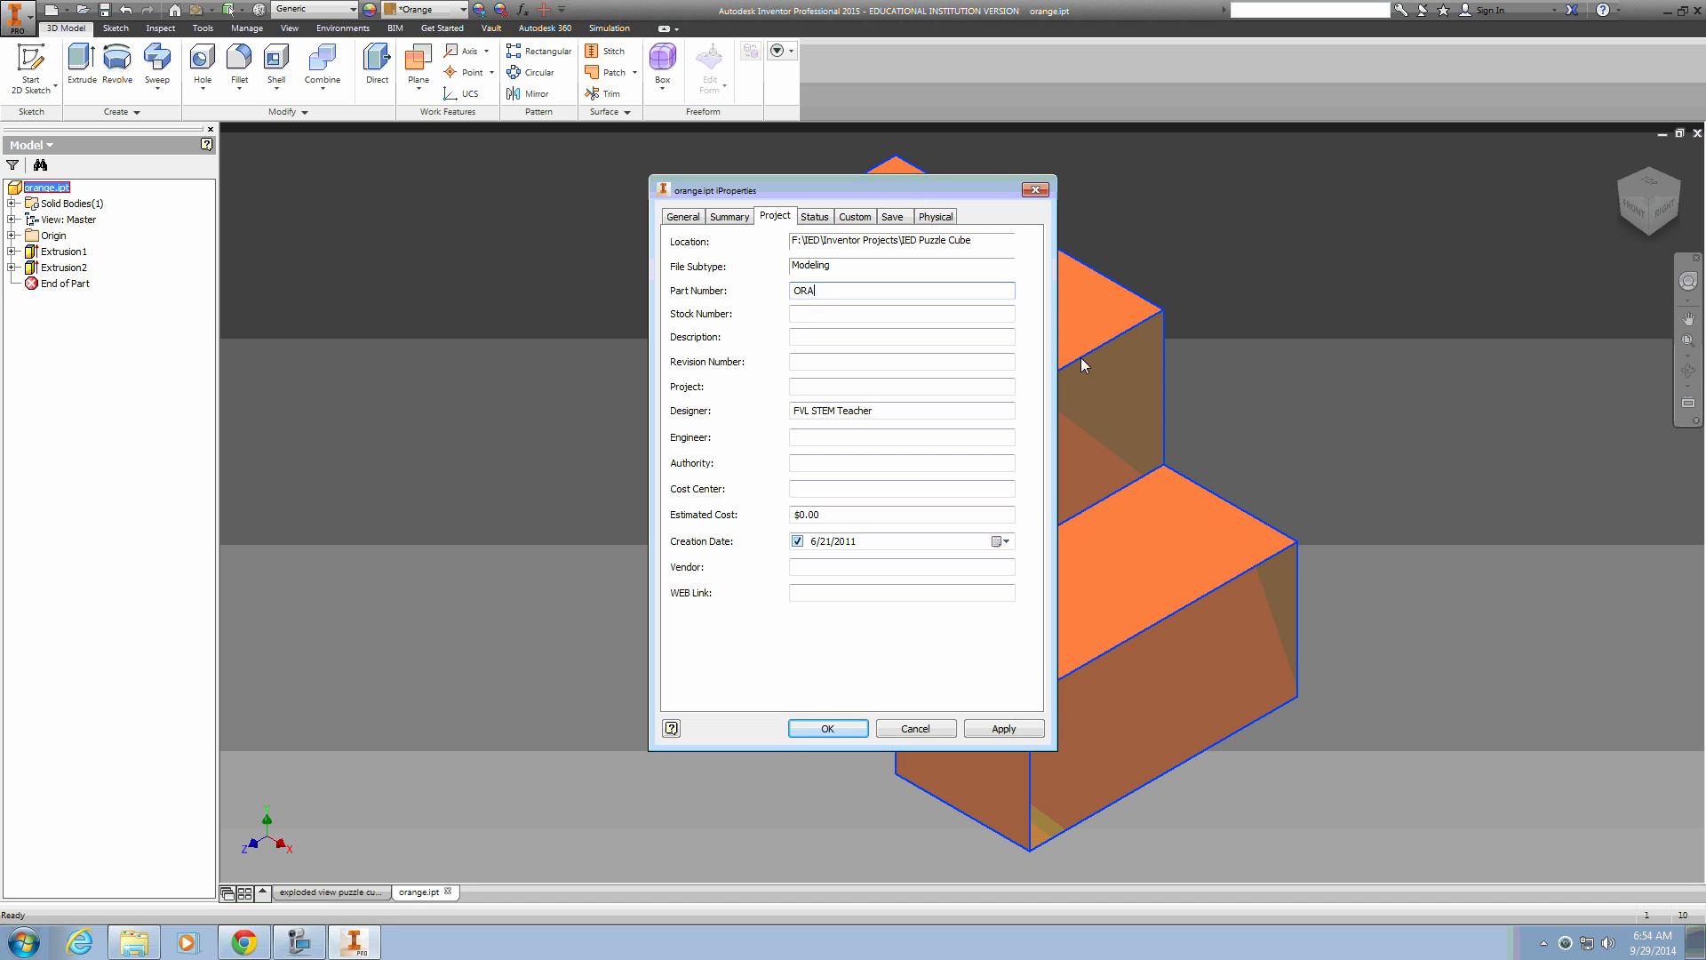
text(NGE PIECE)
click(823, 727)
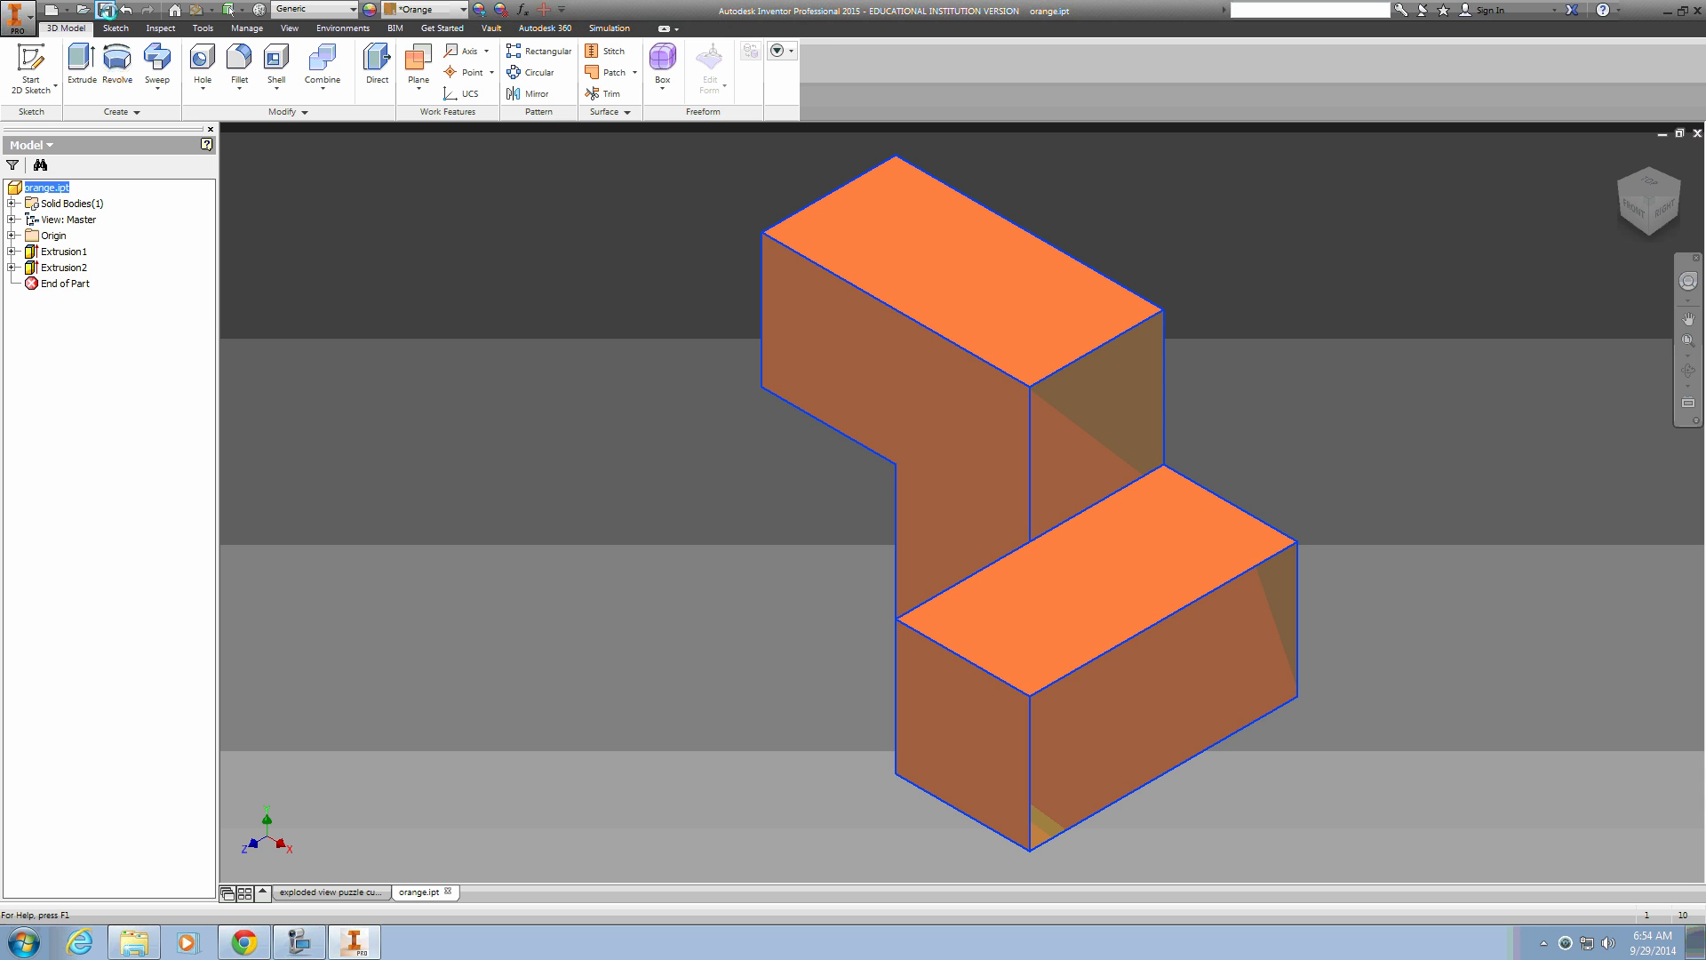
click(106, 10)
click(1697, 134)
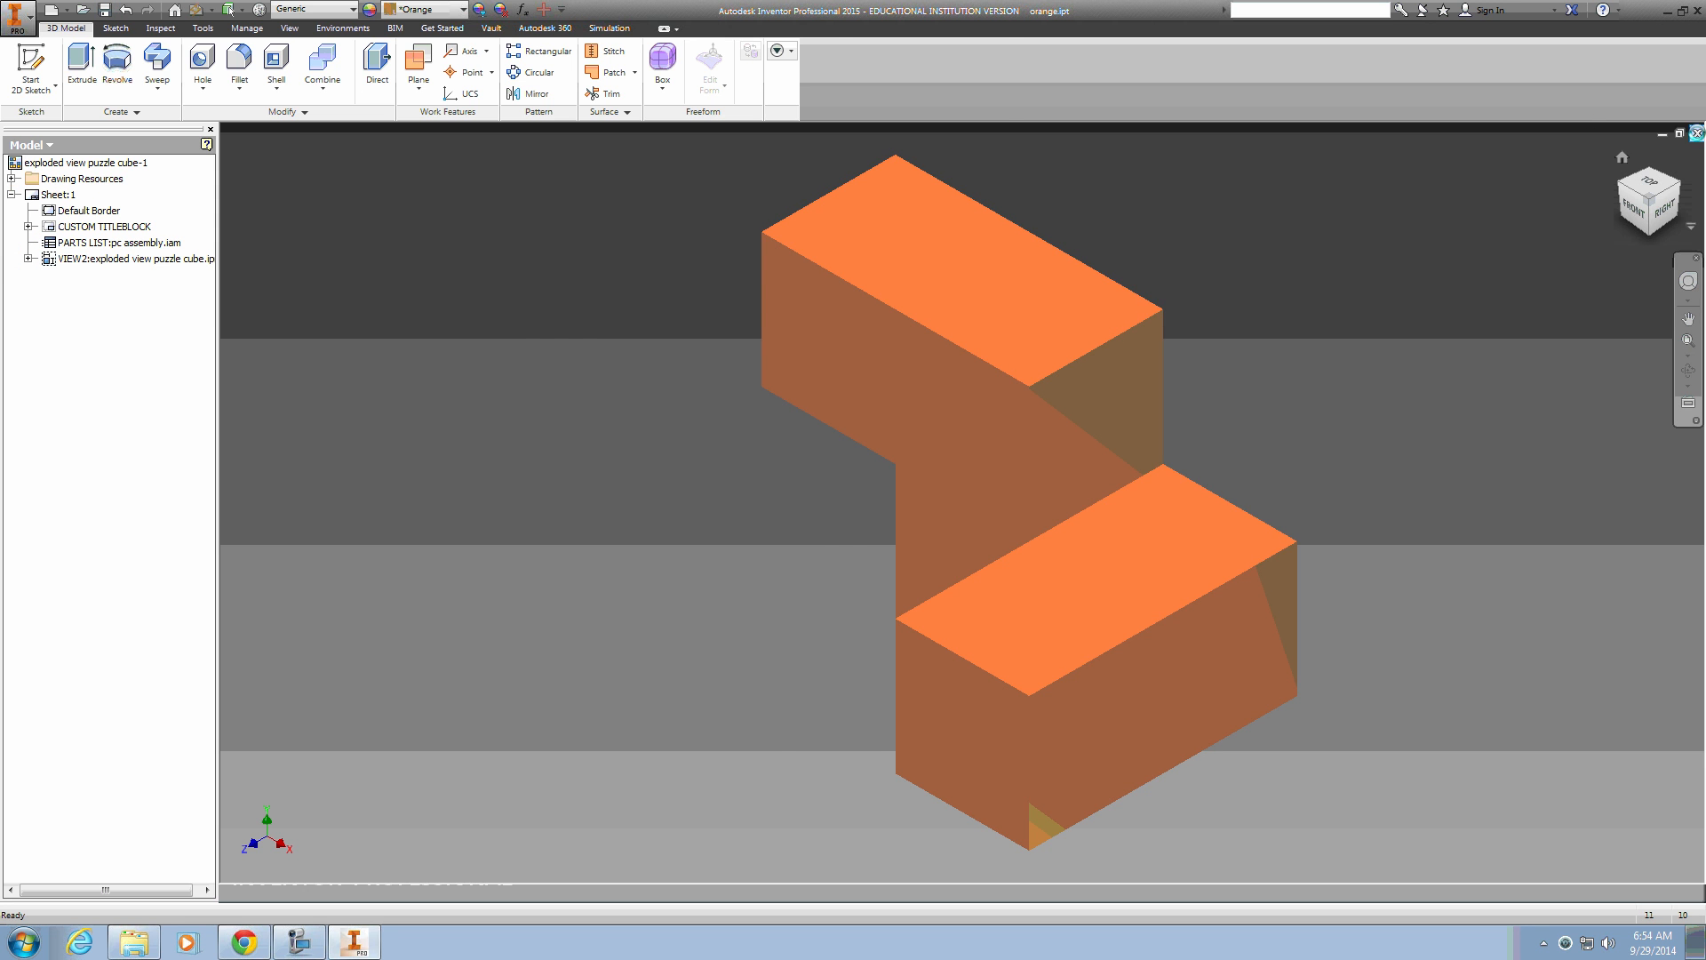
click(1400, 287)
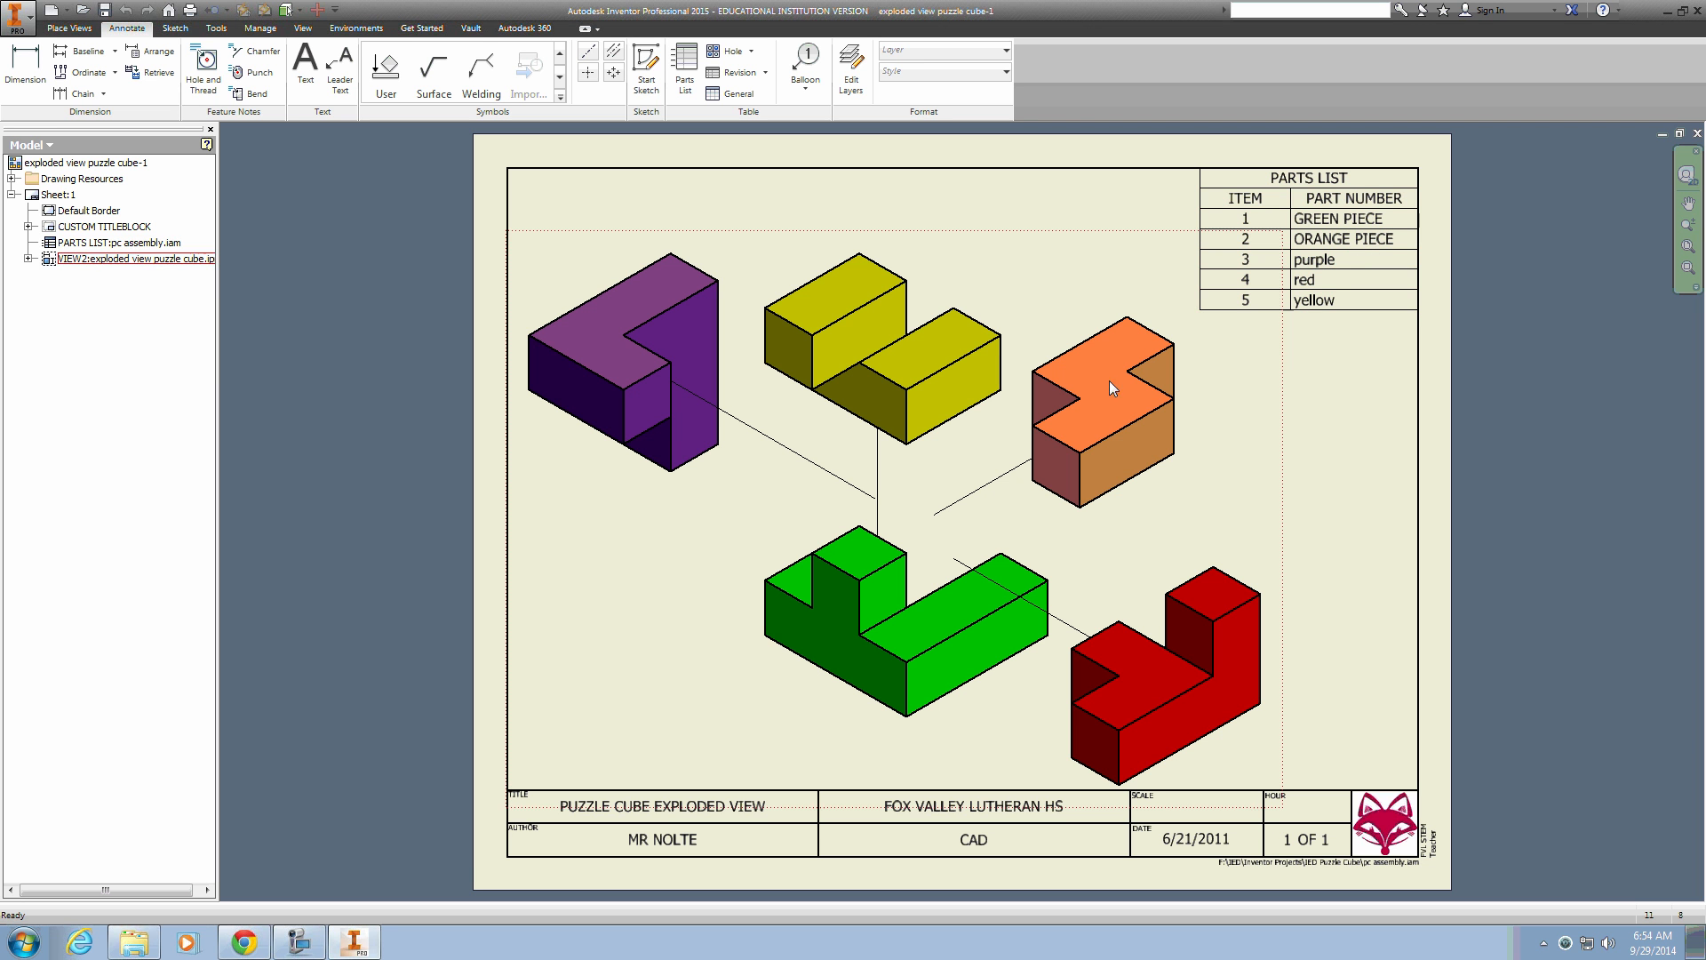
Open the part files purple.ipt, red.ipt and yellow.ipt together from the IED Puzzle Cube folder
click(82, 10)
click(802, 437)
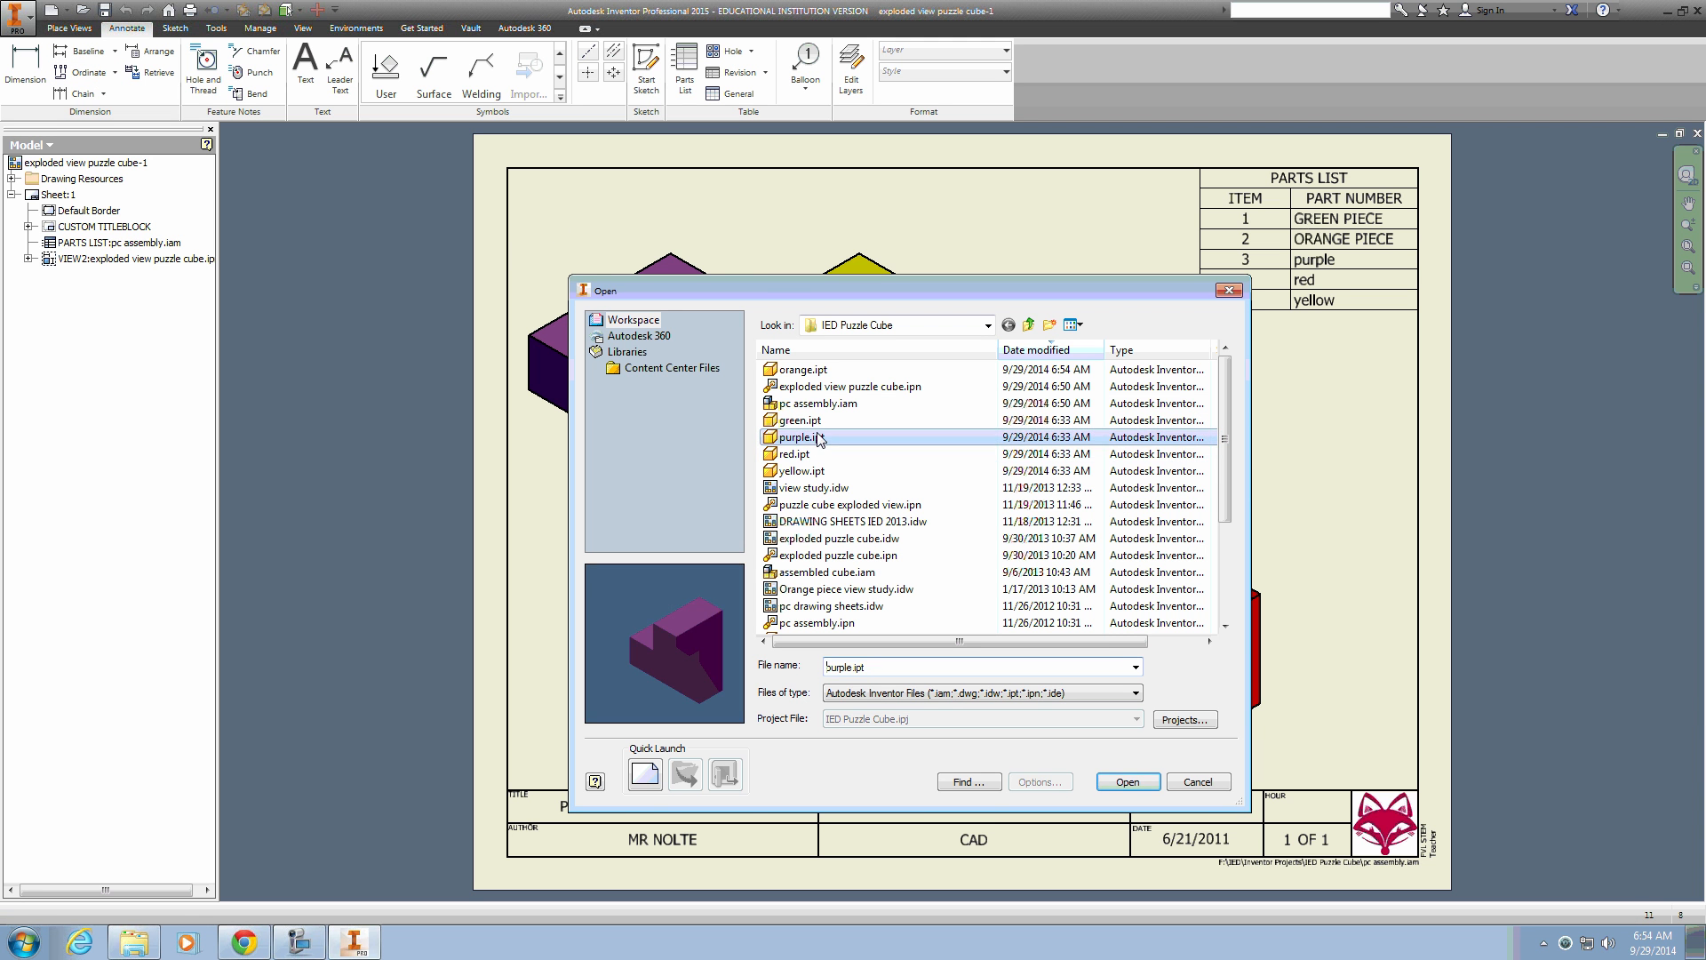
ctrl+click(794, 454)
ctrl+click(801, 471)
click(1146, 782)
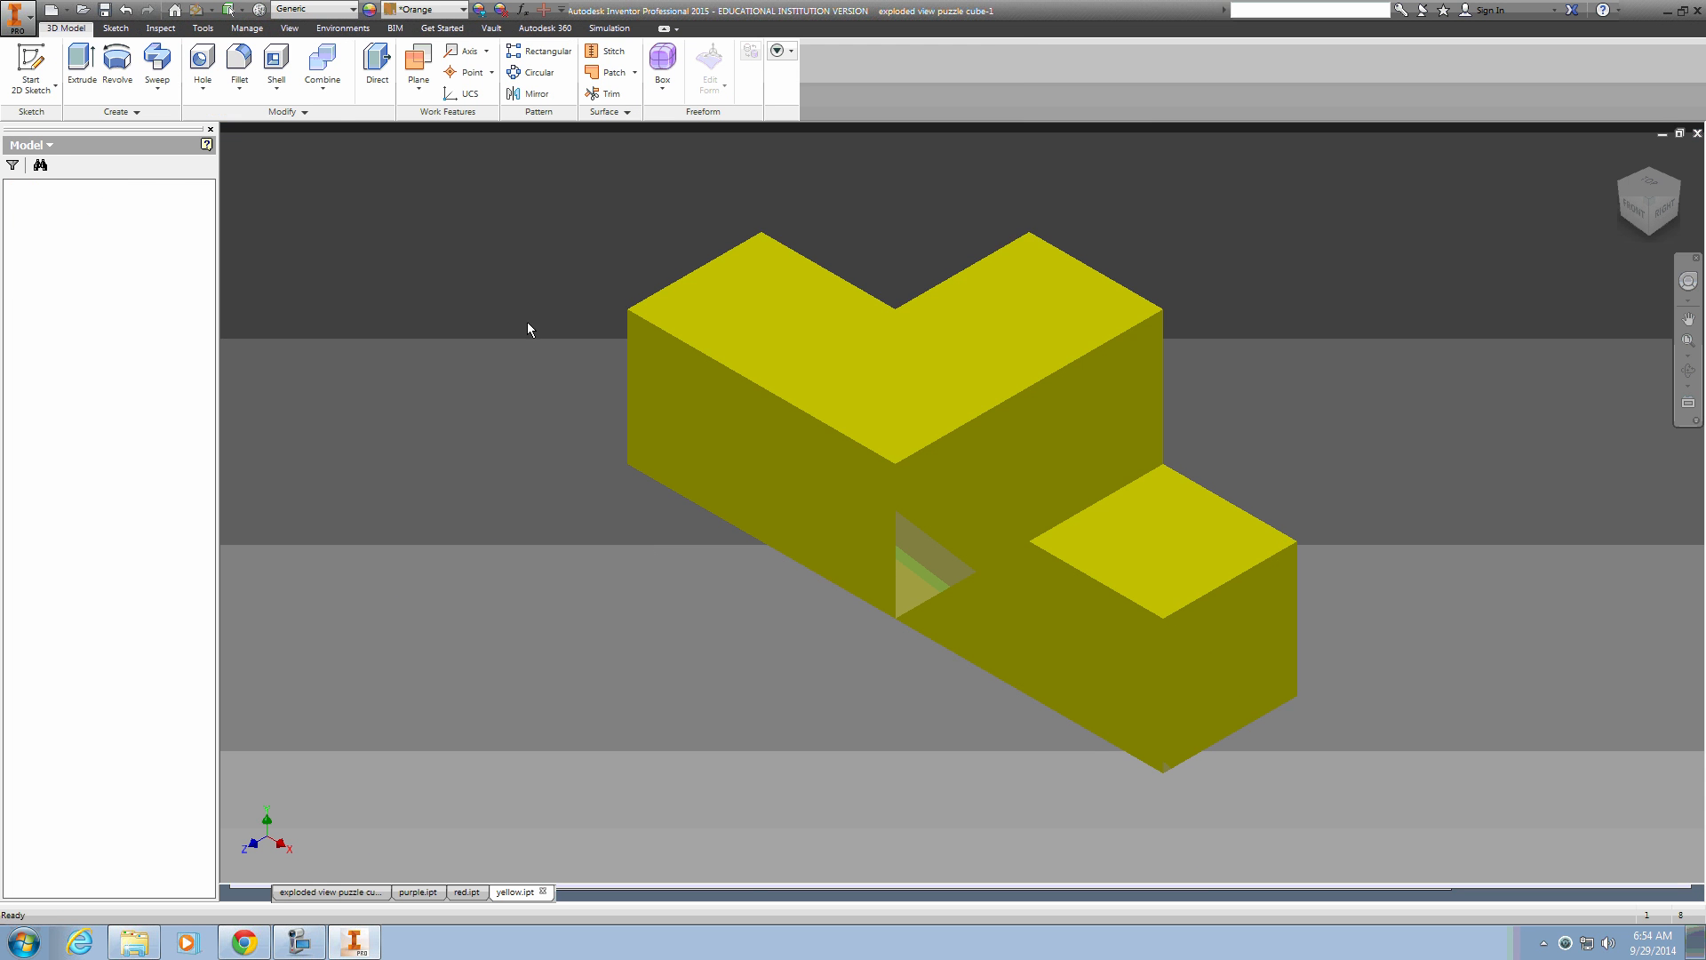
Change the yellow part's Part Number iProperty to YELLOW PIECE, then save and close the part
right_click(30, 189)
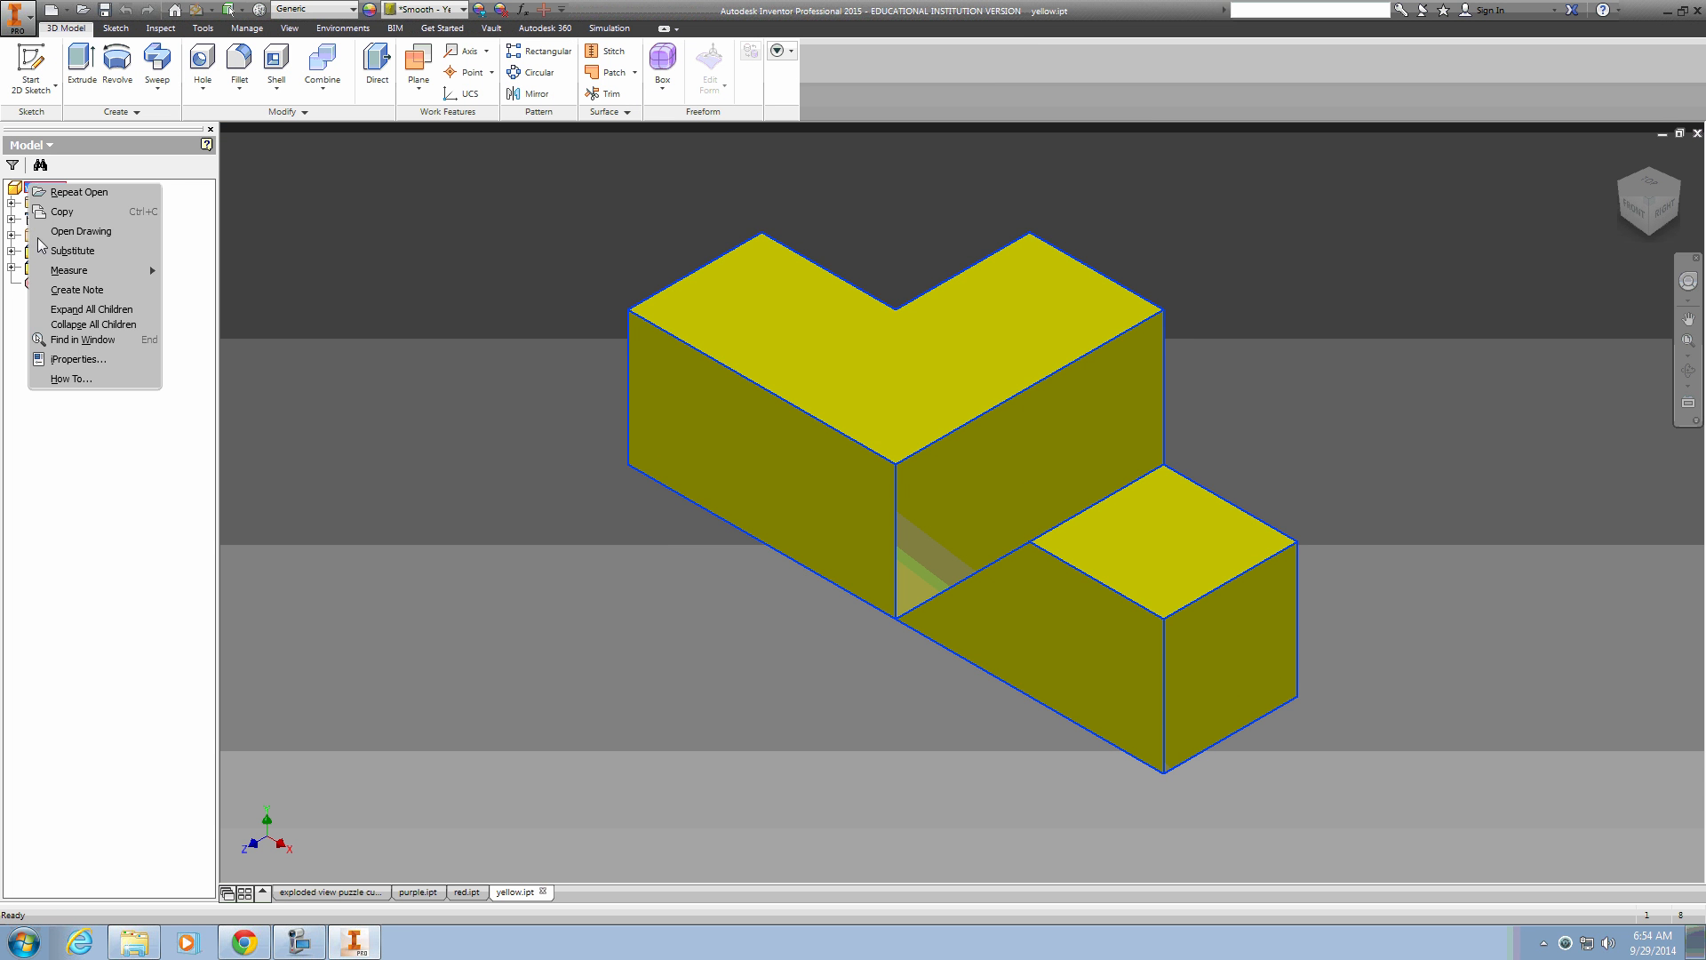
click(71, 366)
click(773, 217)
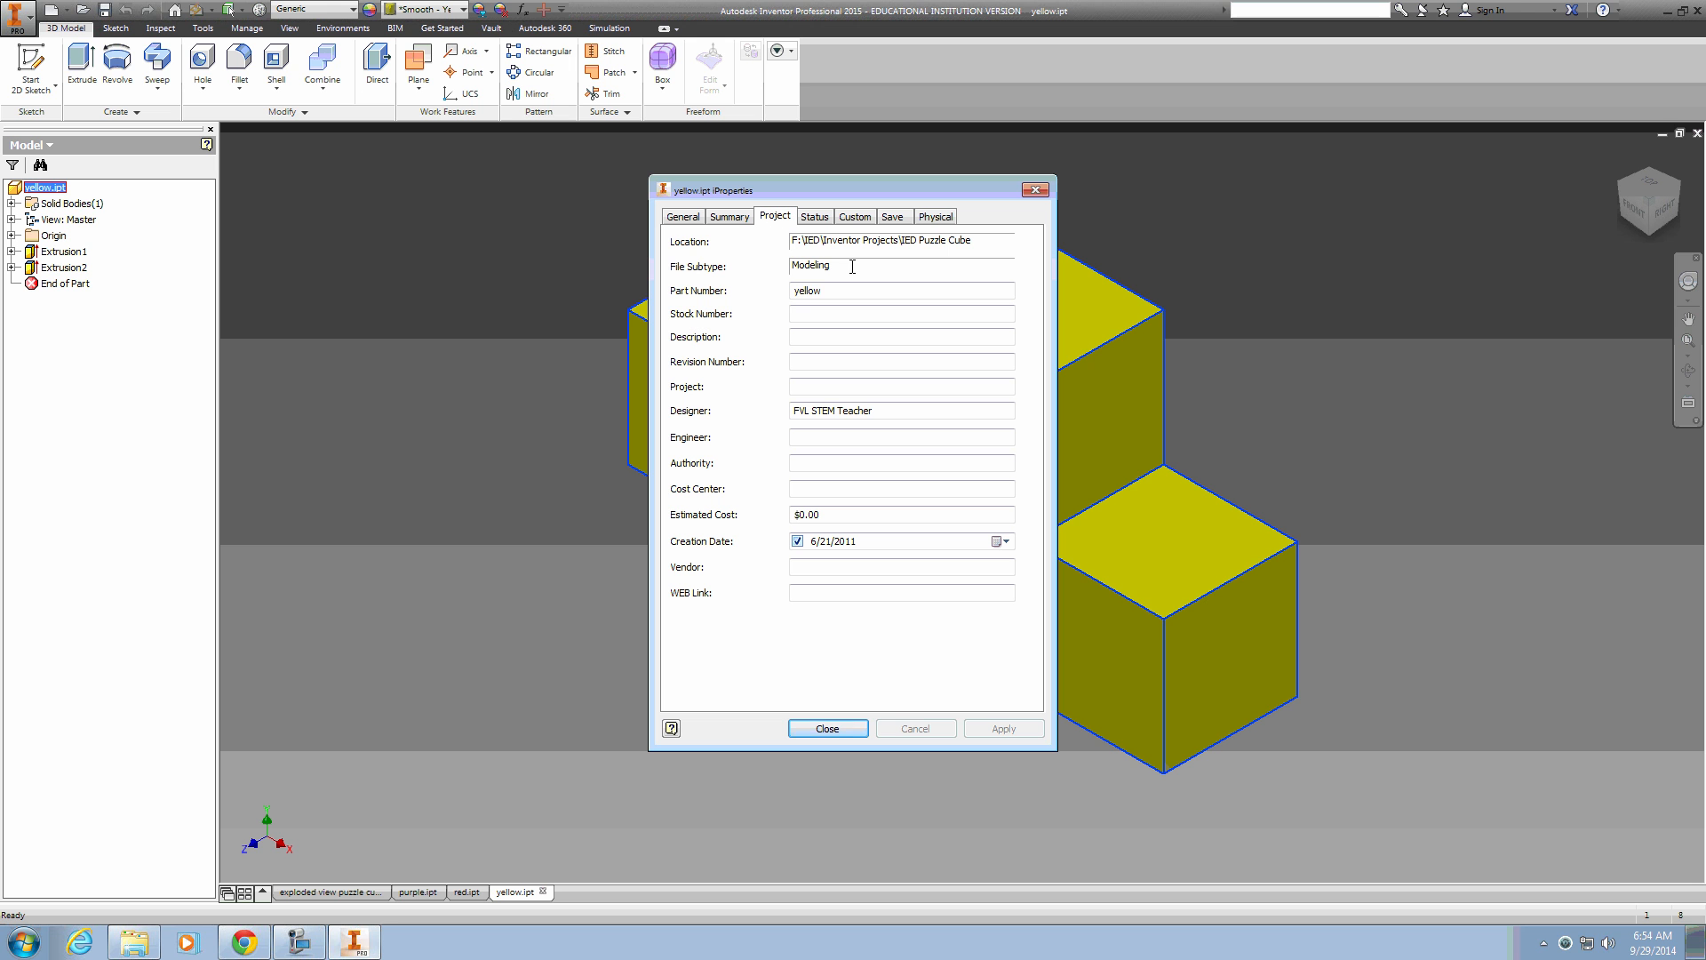
drag(849, 288, 763, 298)
text(YELLOW PIECE)
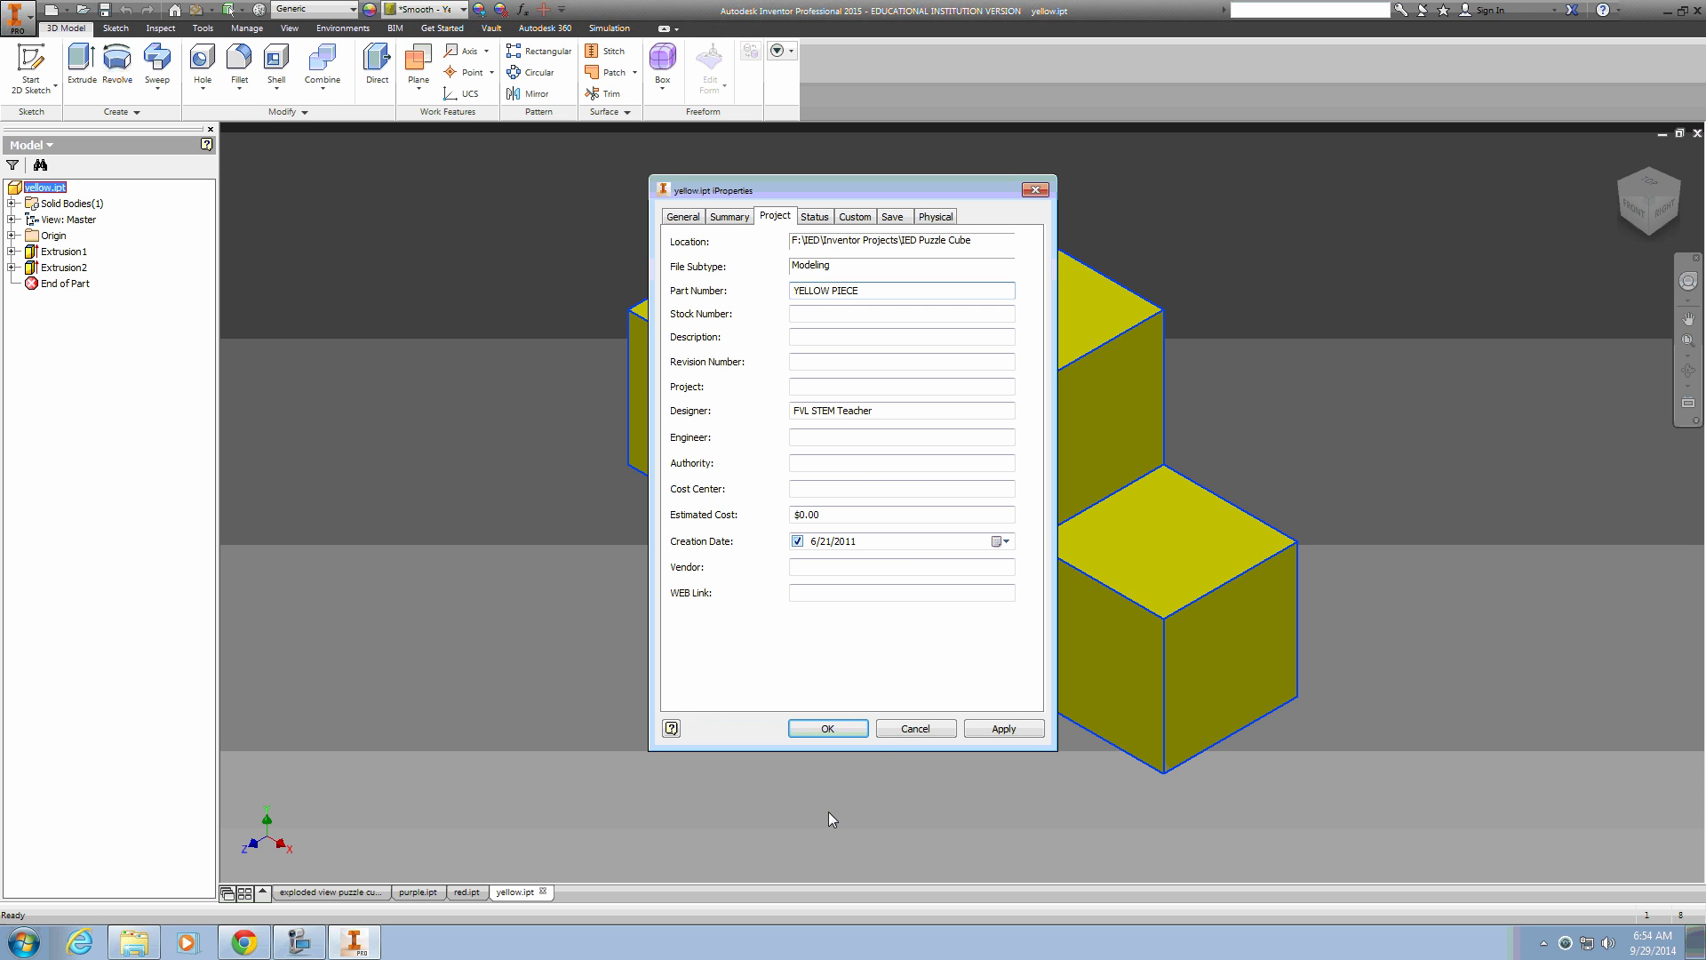
click(827, 729)
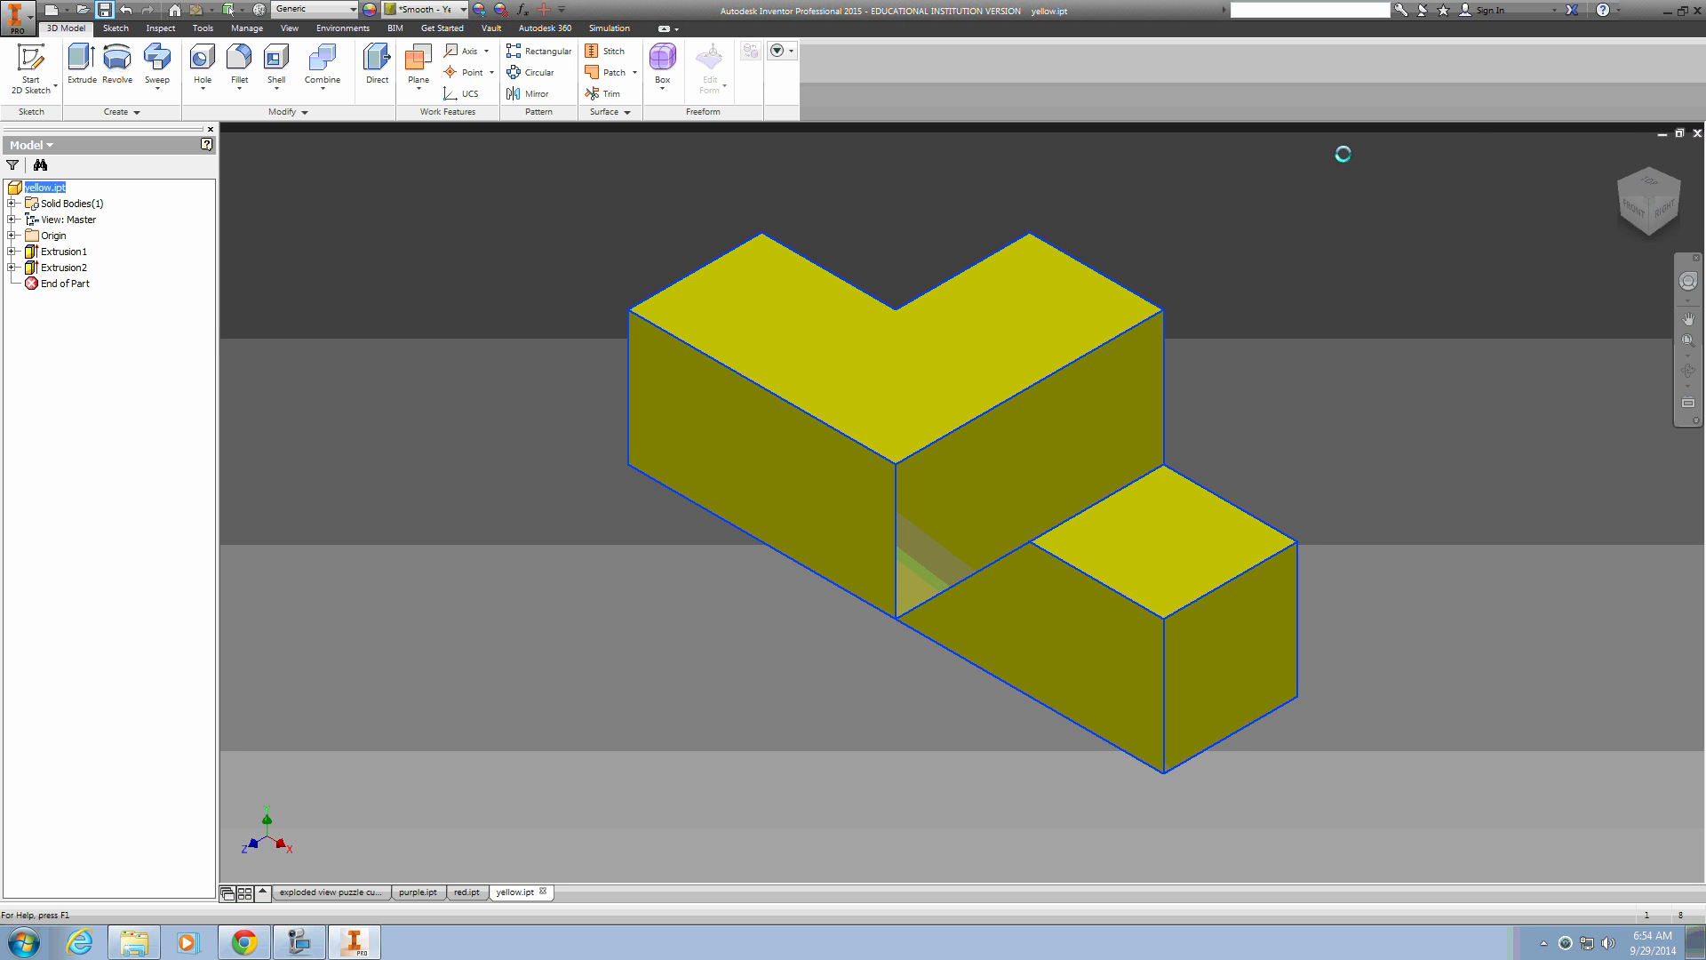
click(1696, 134)
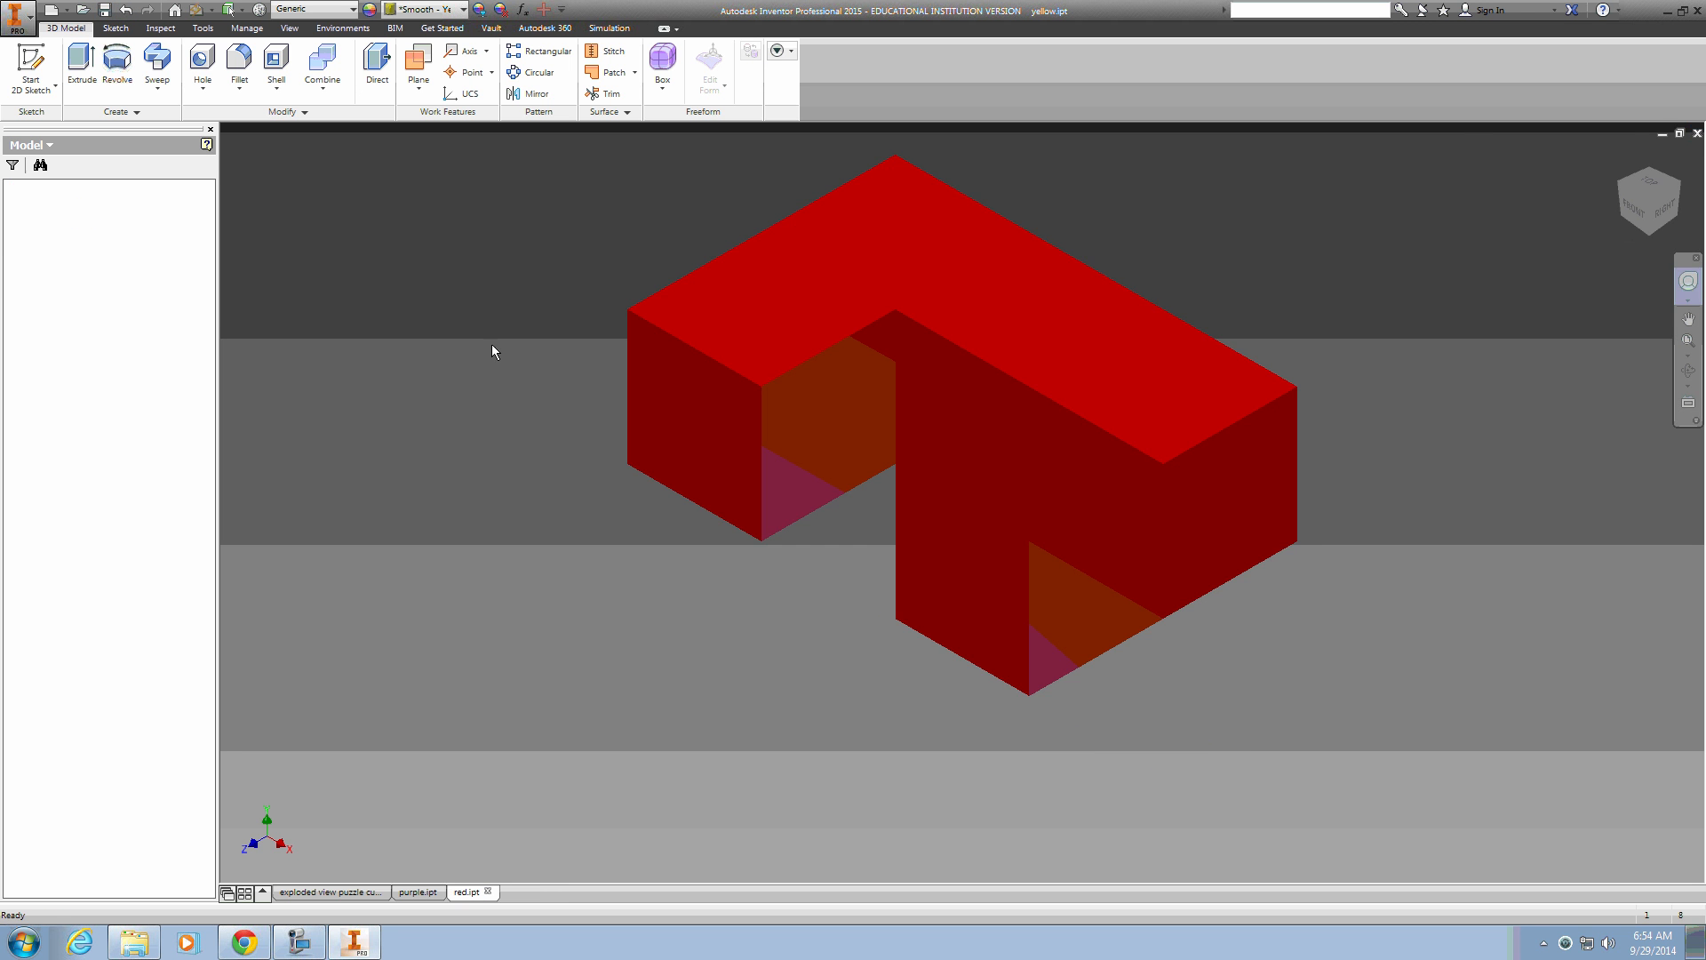
Change the red part's Part Number iProperty to RED PIECE, then save and close the part
click(39, 187)
right_click(39, 186)
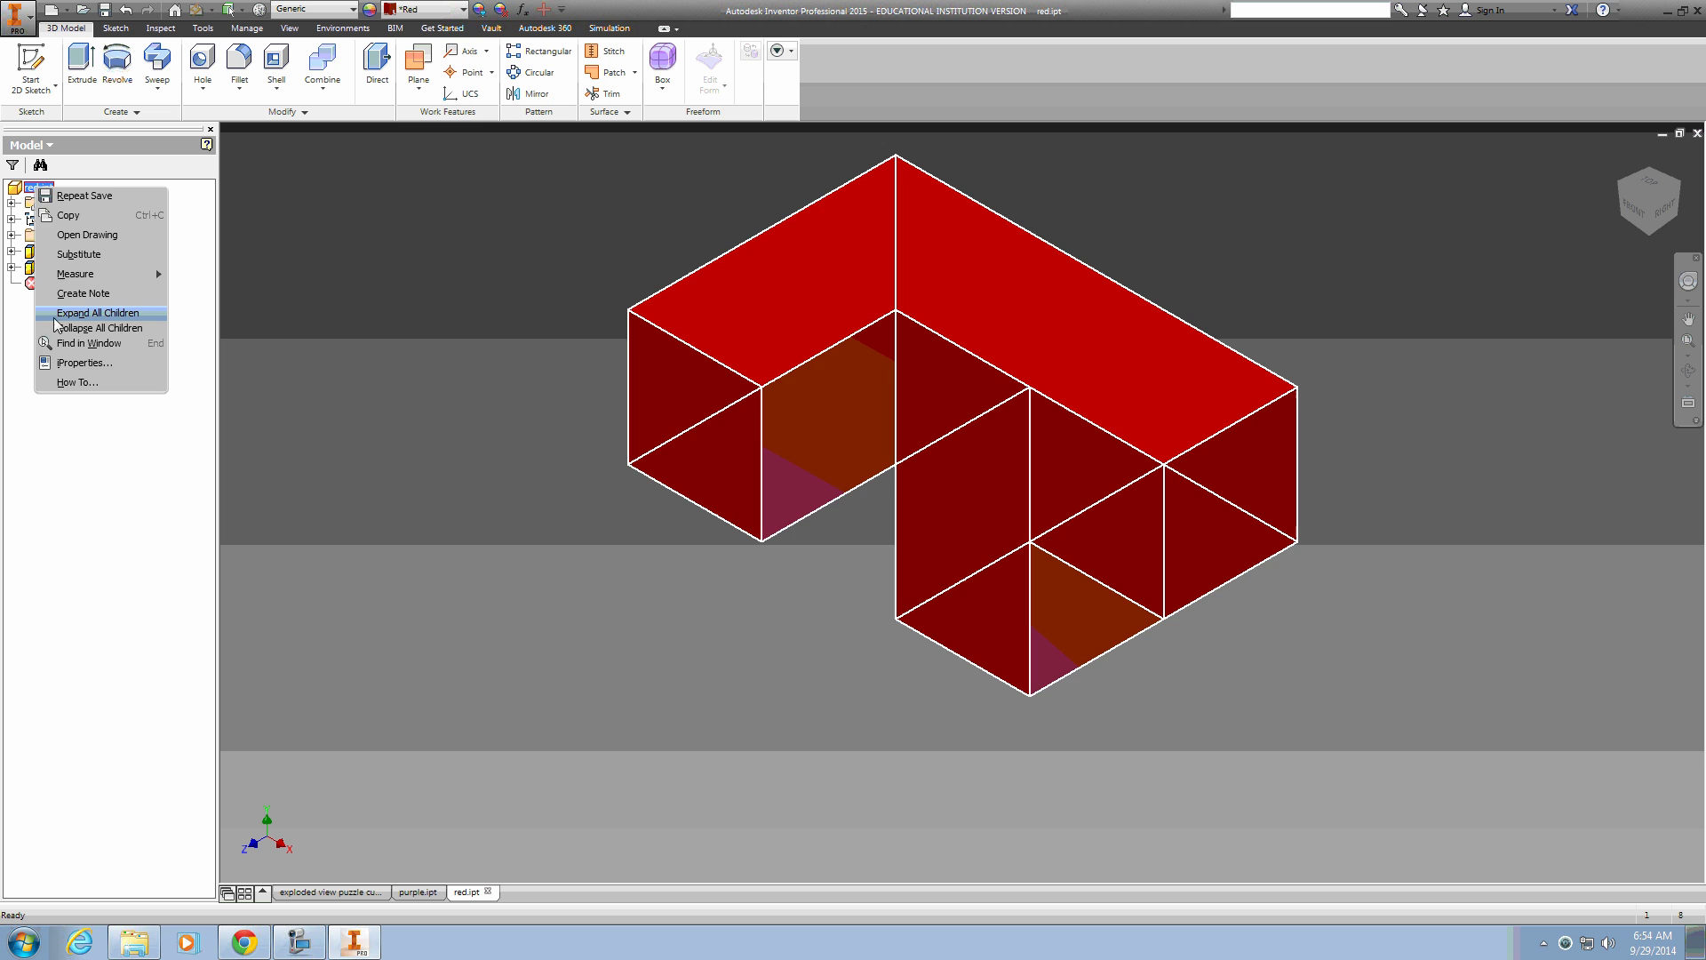
click(80, 371)
click(775, 217)
double_click(786, 289)
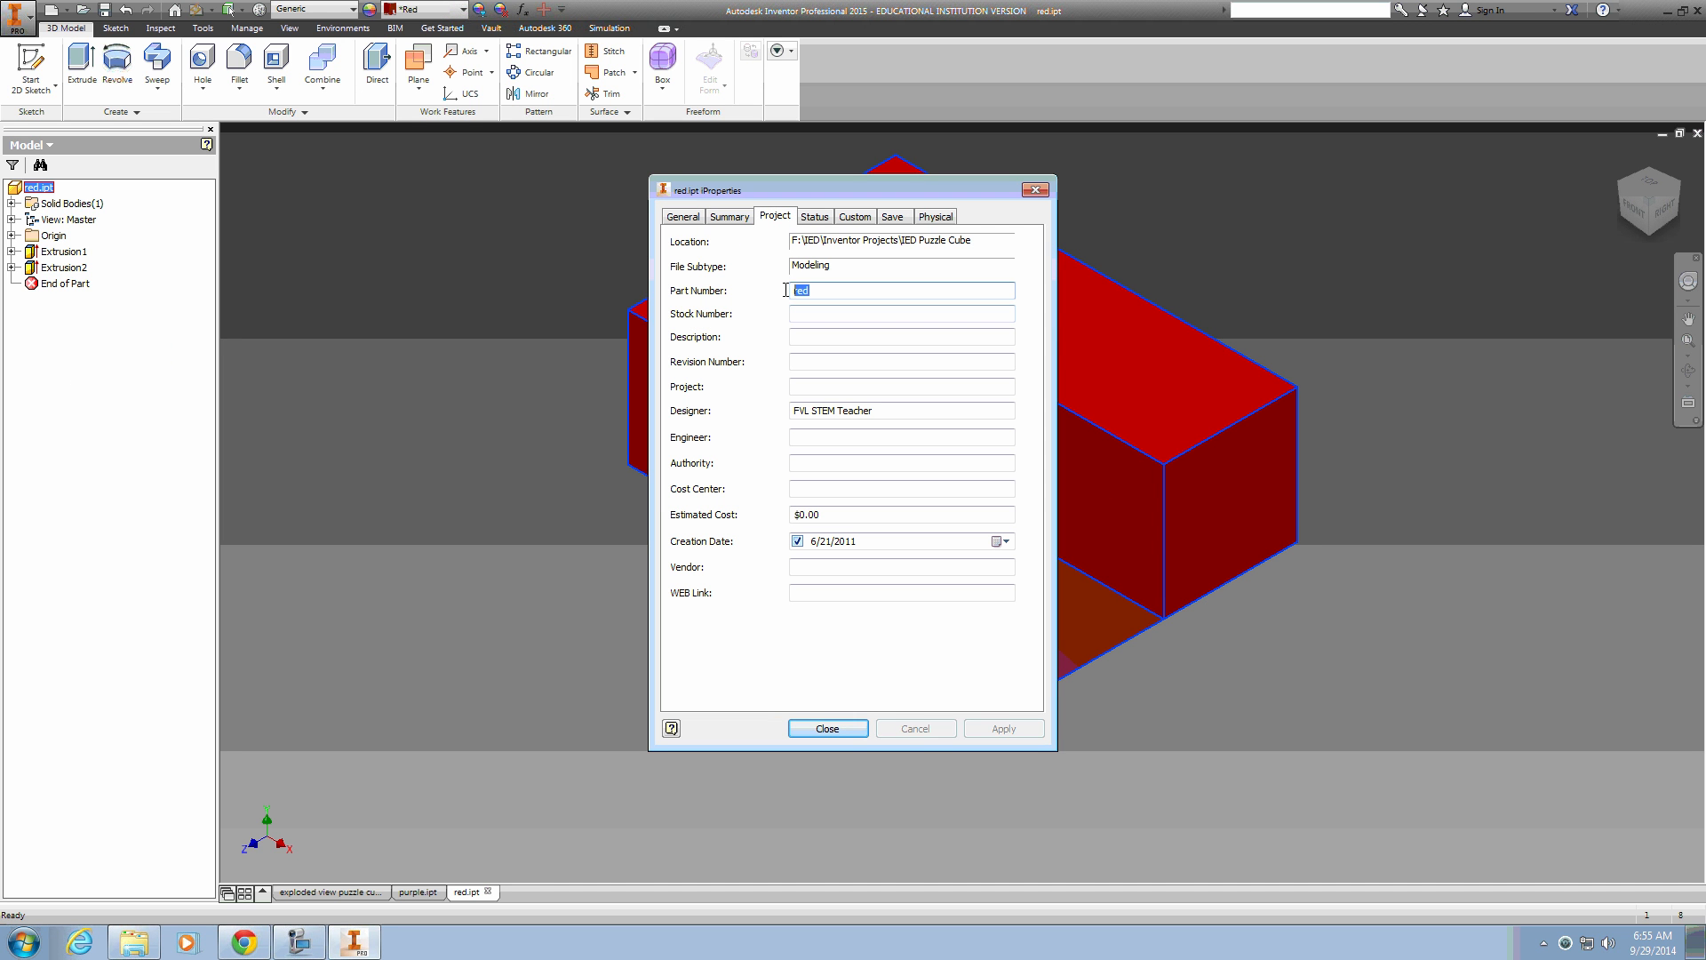
text(RED PIECE)
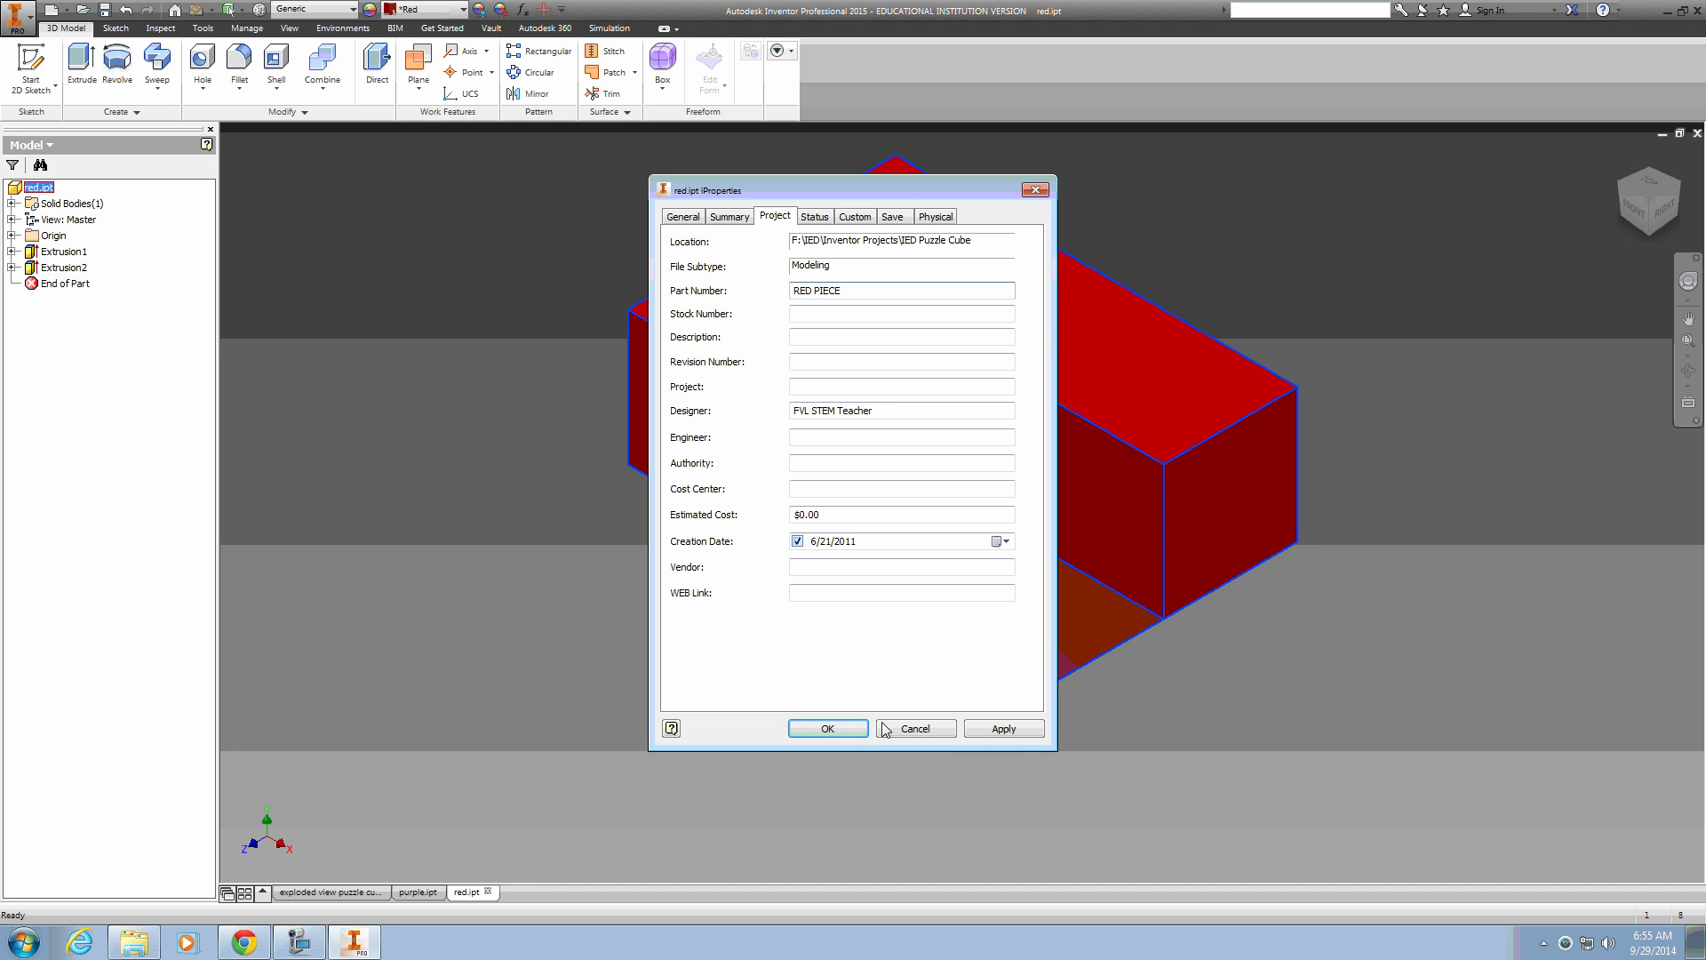
click(831, 728)
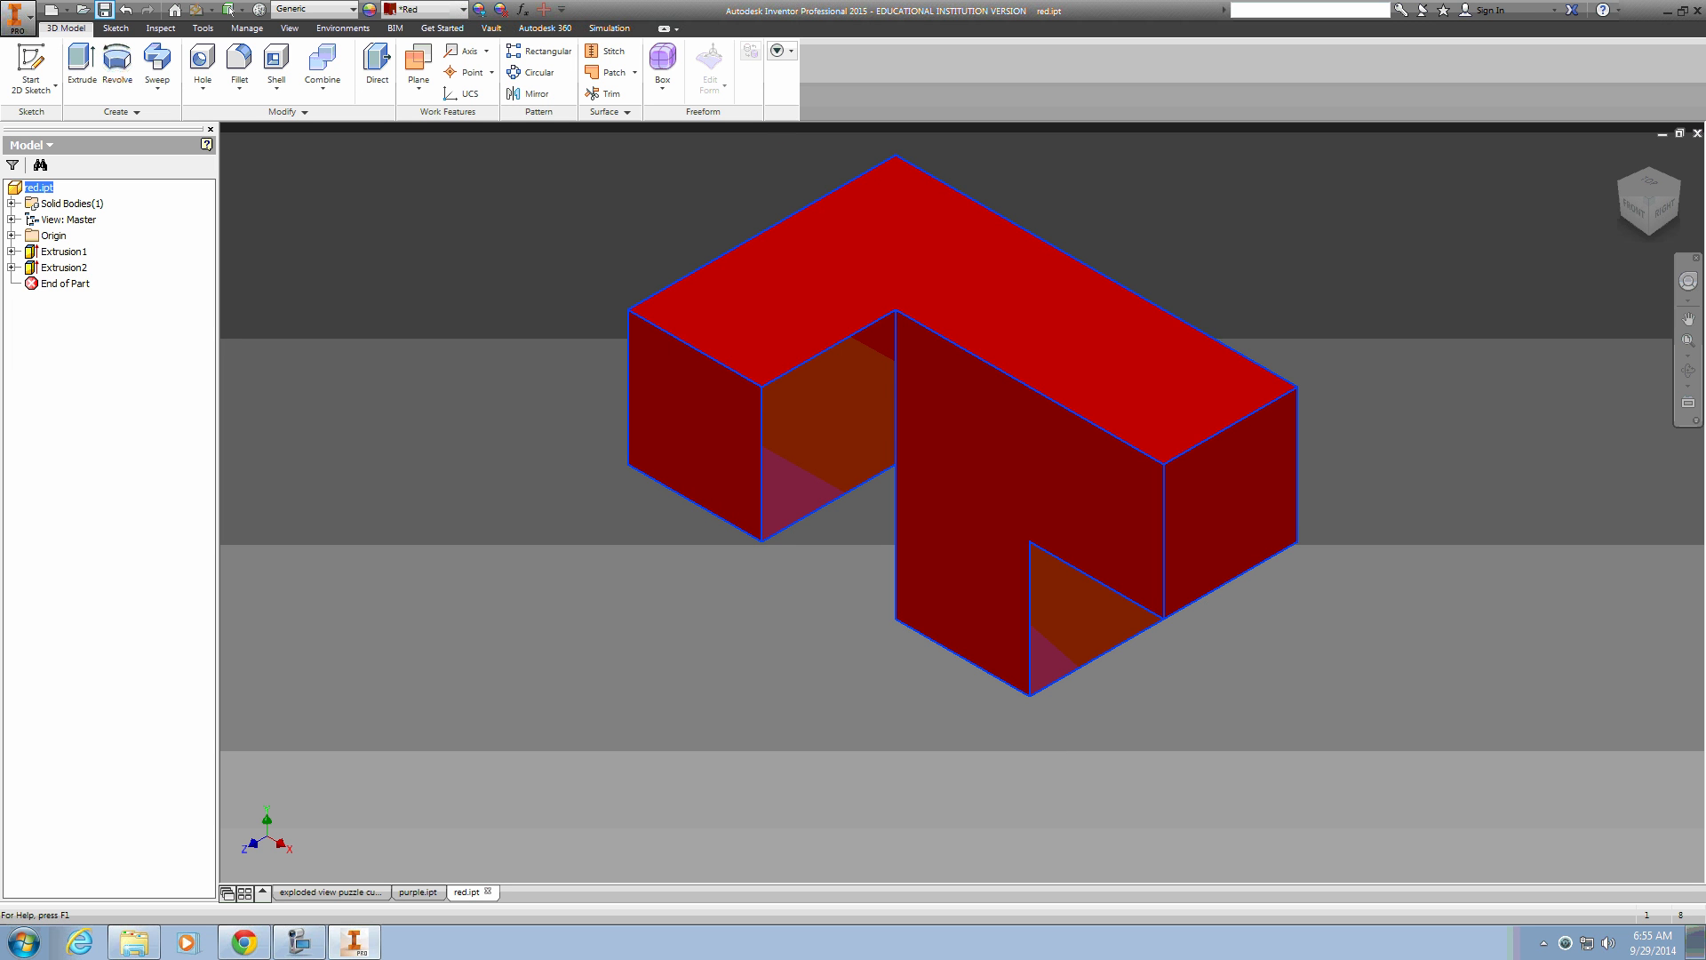
click(1696, 132)
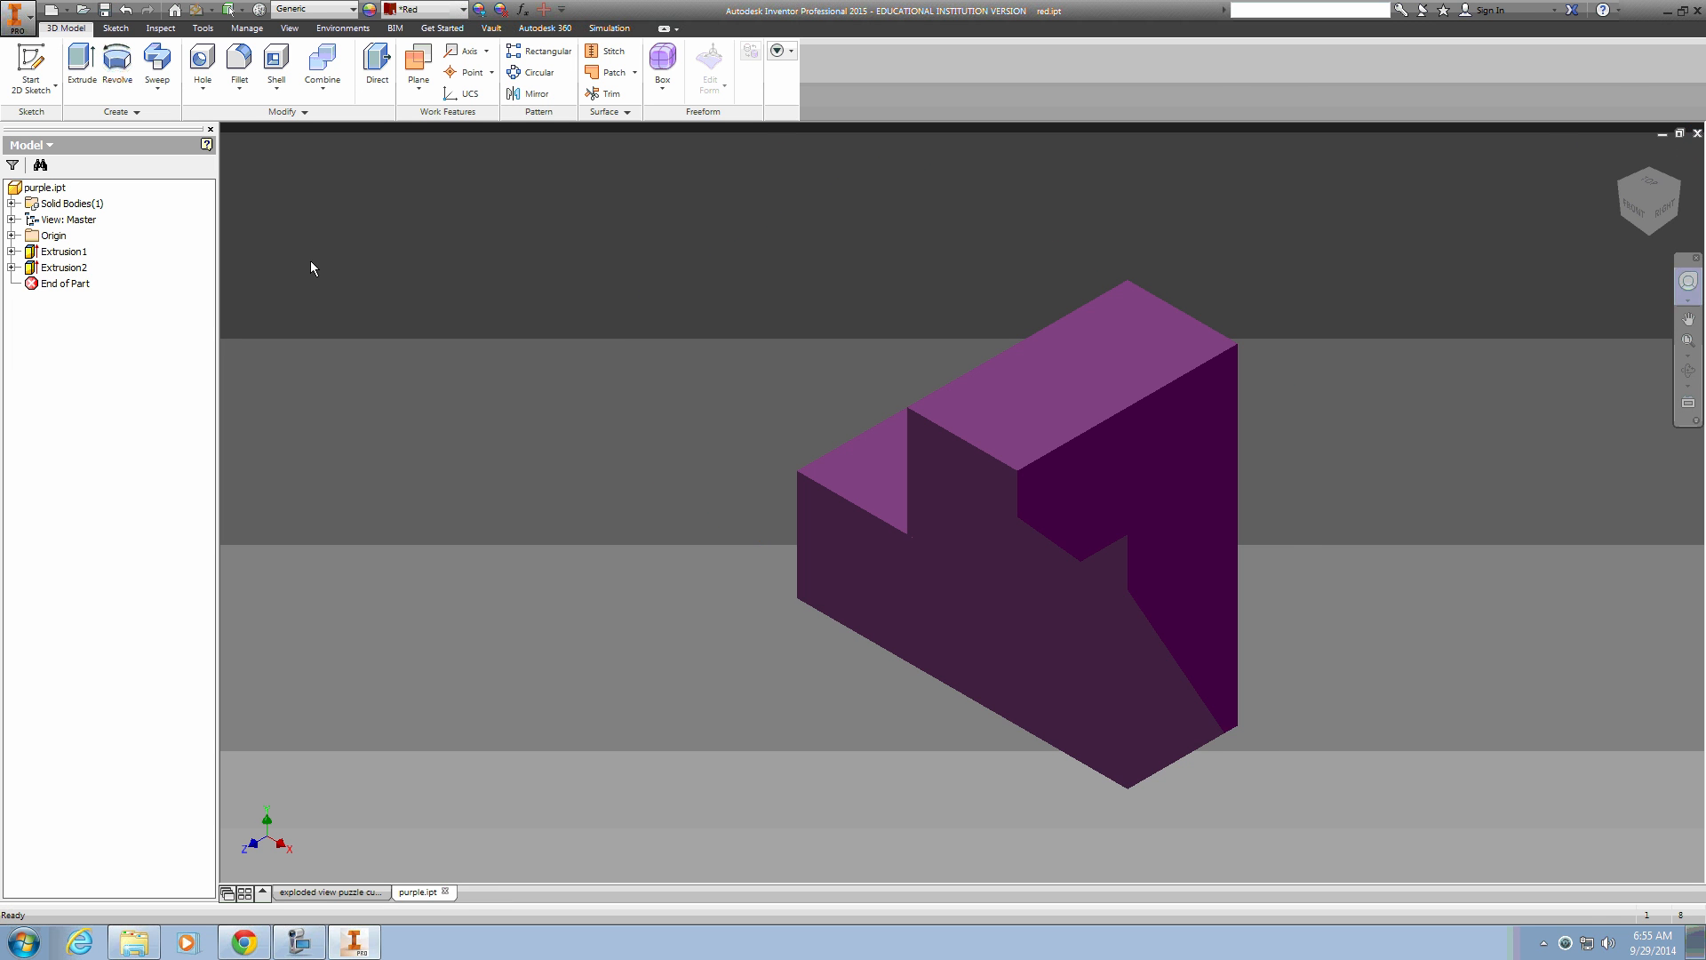
Change the purple part's Part Number iProperty to PURPLE PIECE, save the part and close it to return to the drawing
right_click(63, 186)
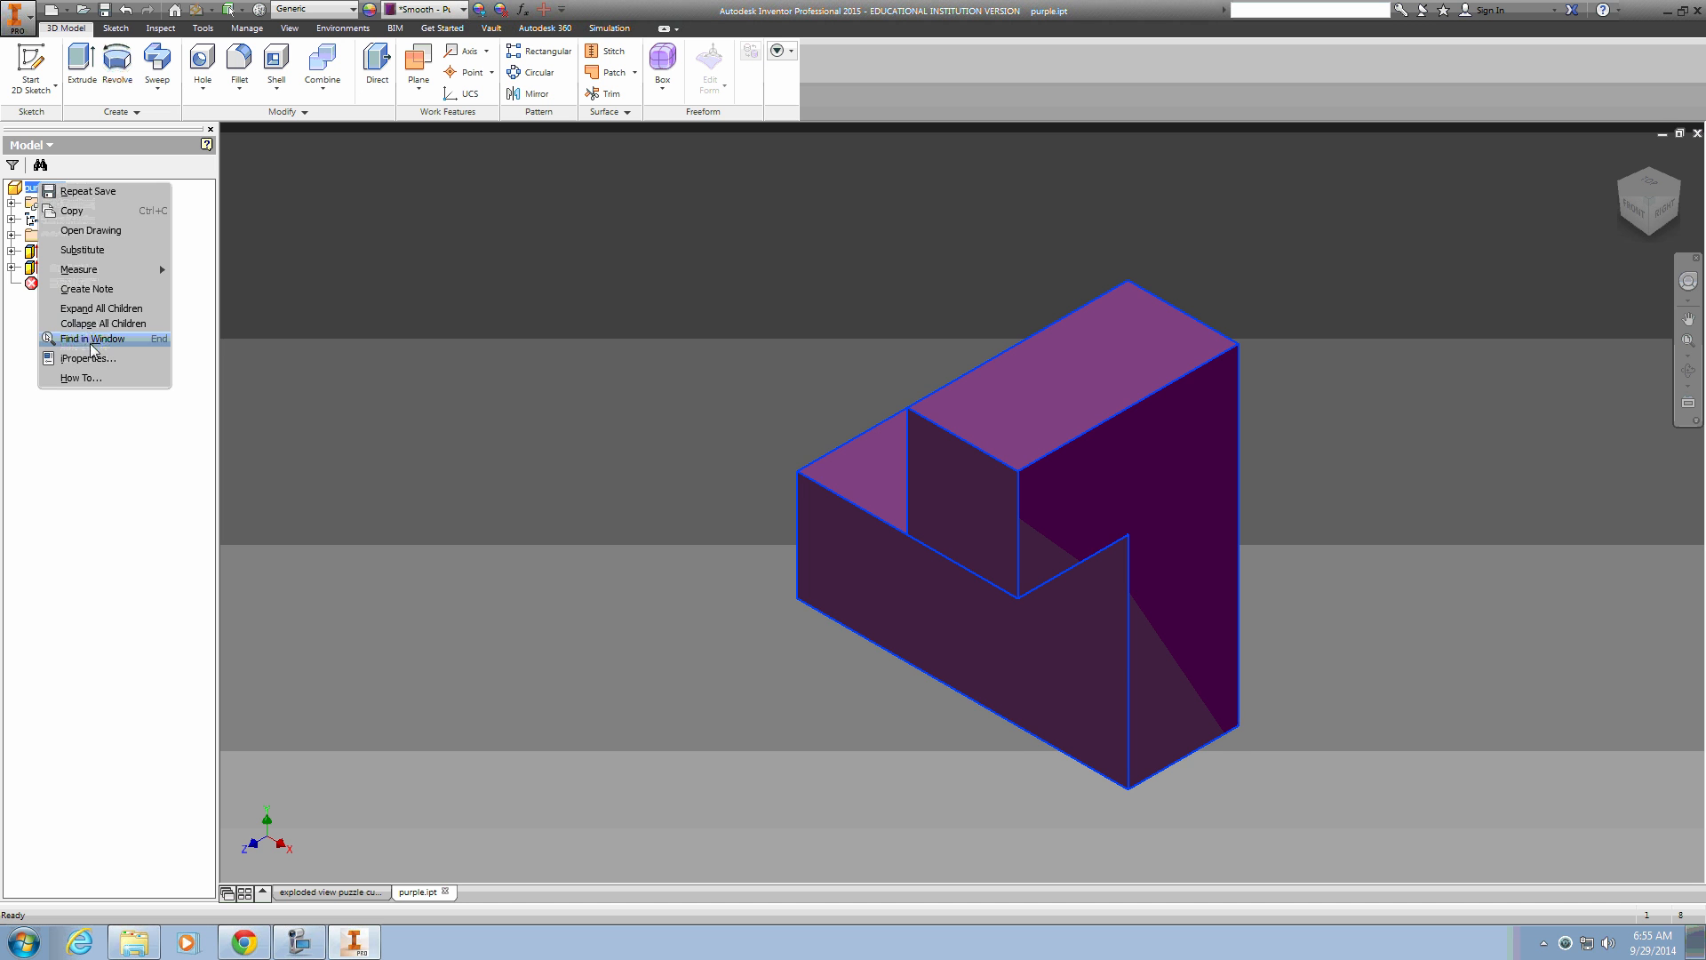
click(92, 358)
right_click(44, 188)
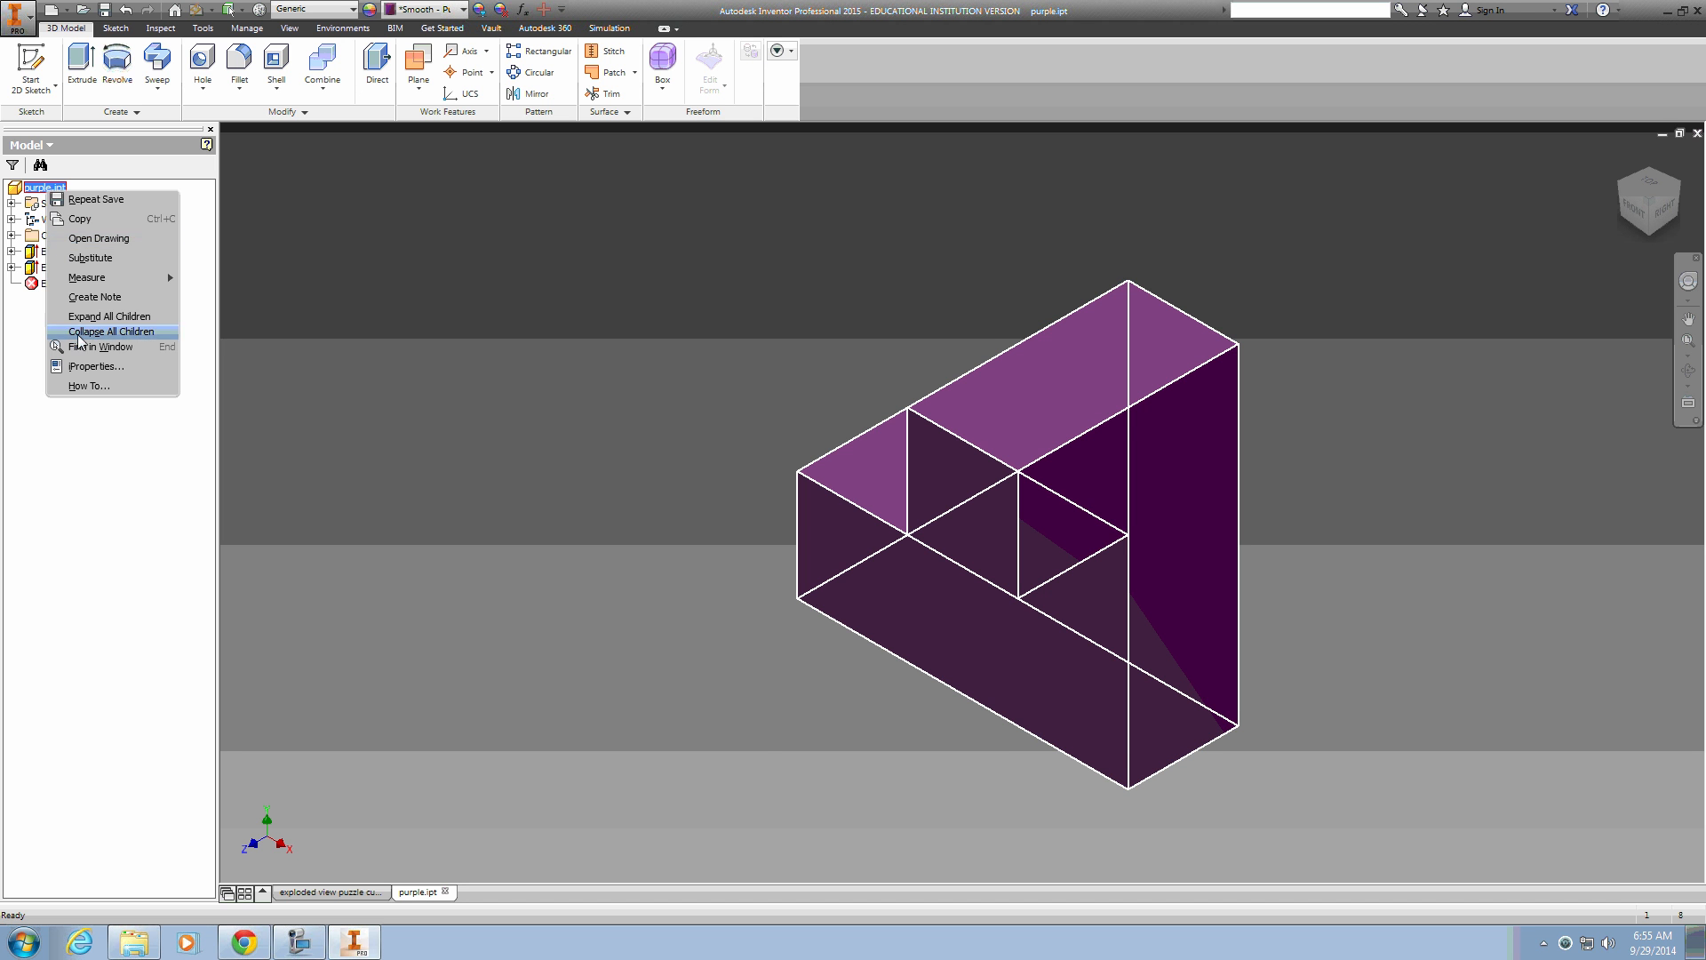
click(92, 366)
click(774, 216)
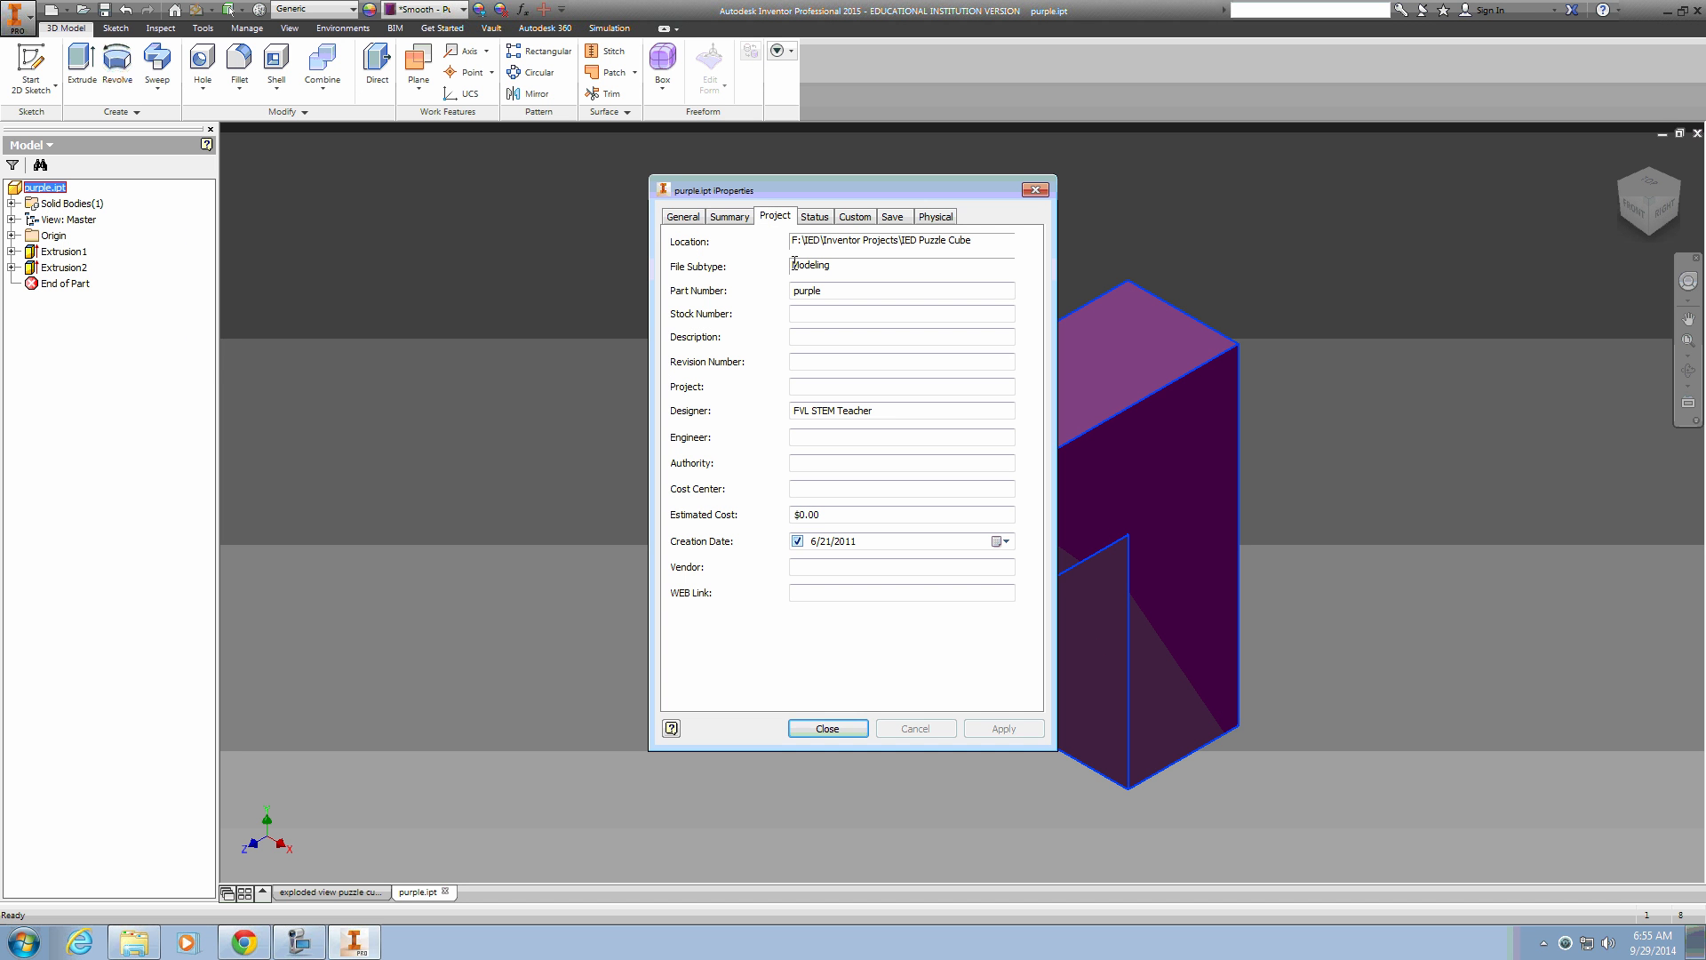
double_click(837, 288)
text(PURPLE PIECE)
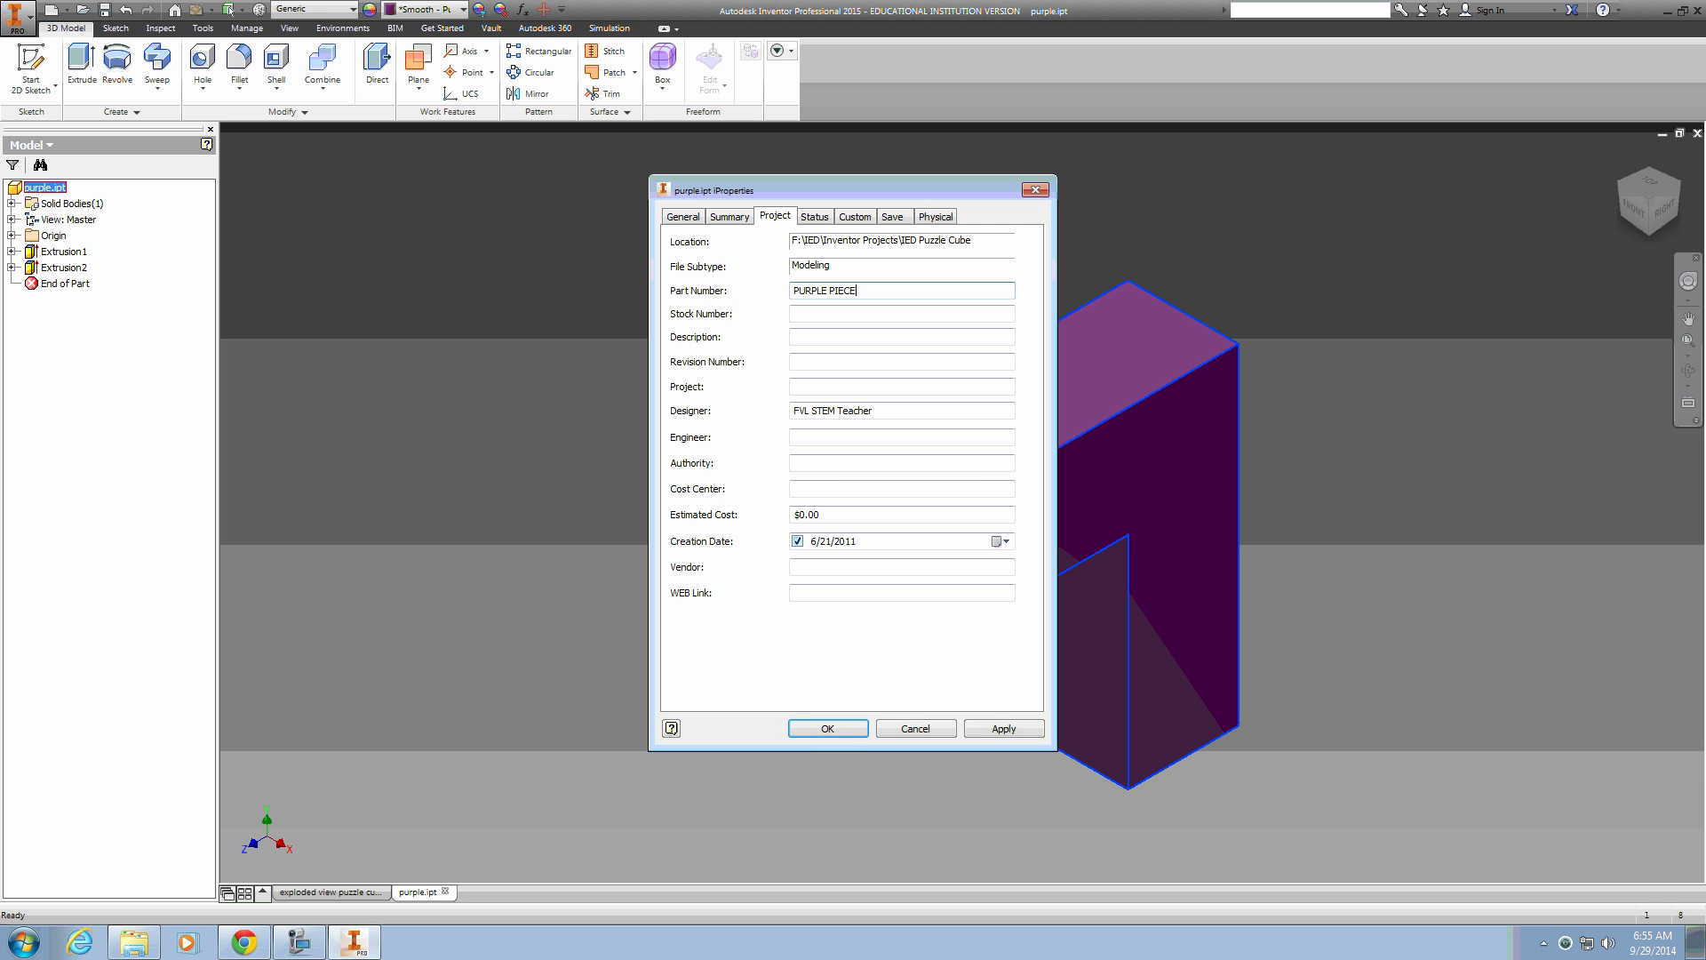
click(827, 728)
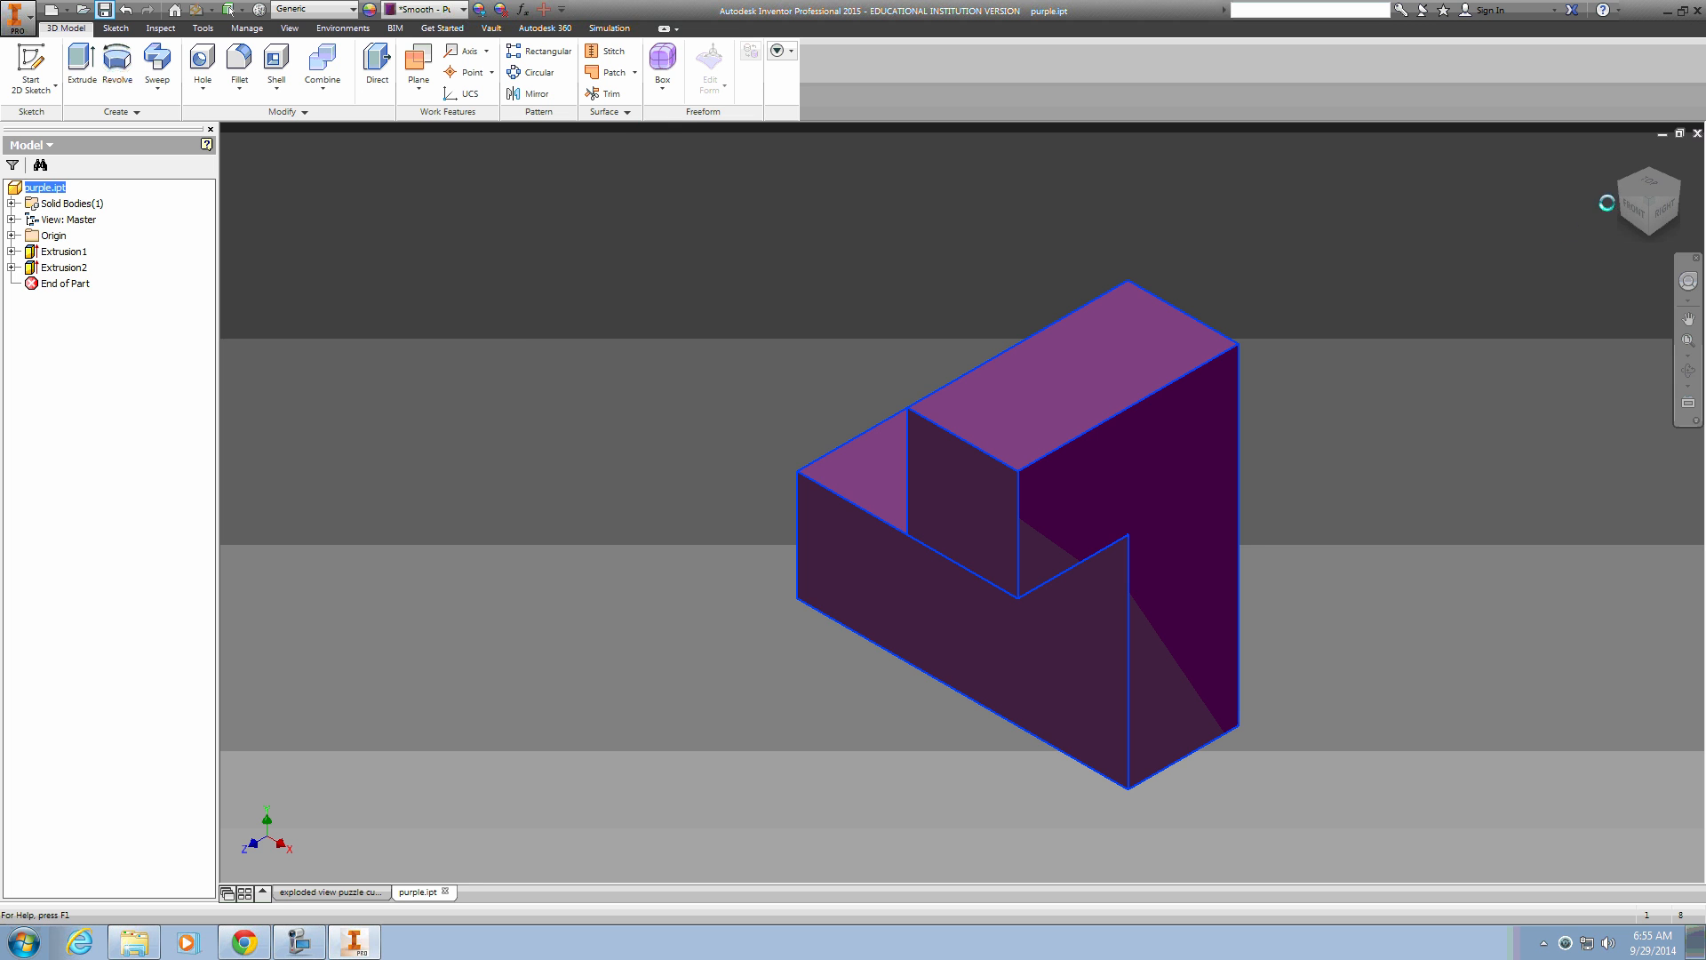
click(1697, 133)
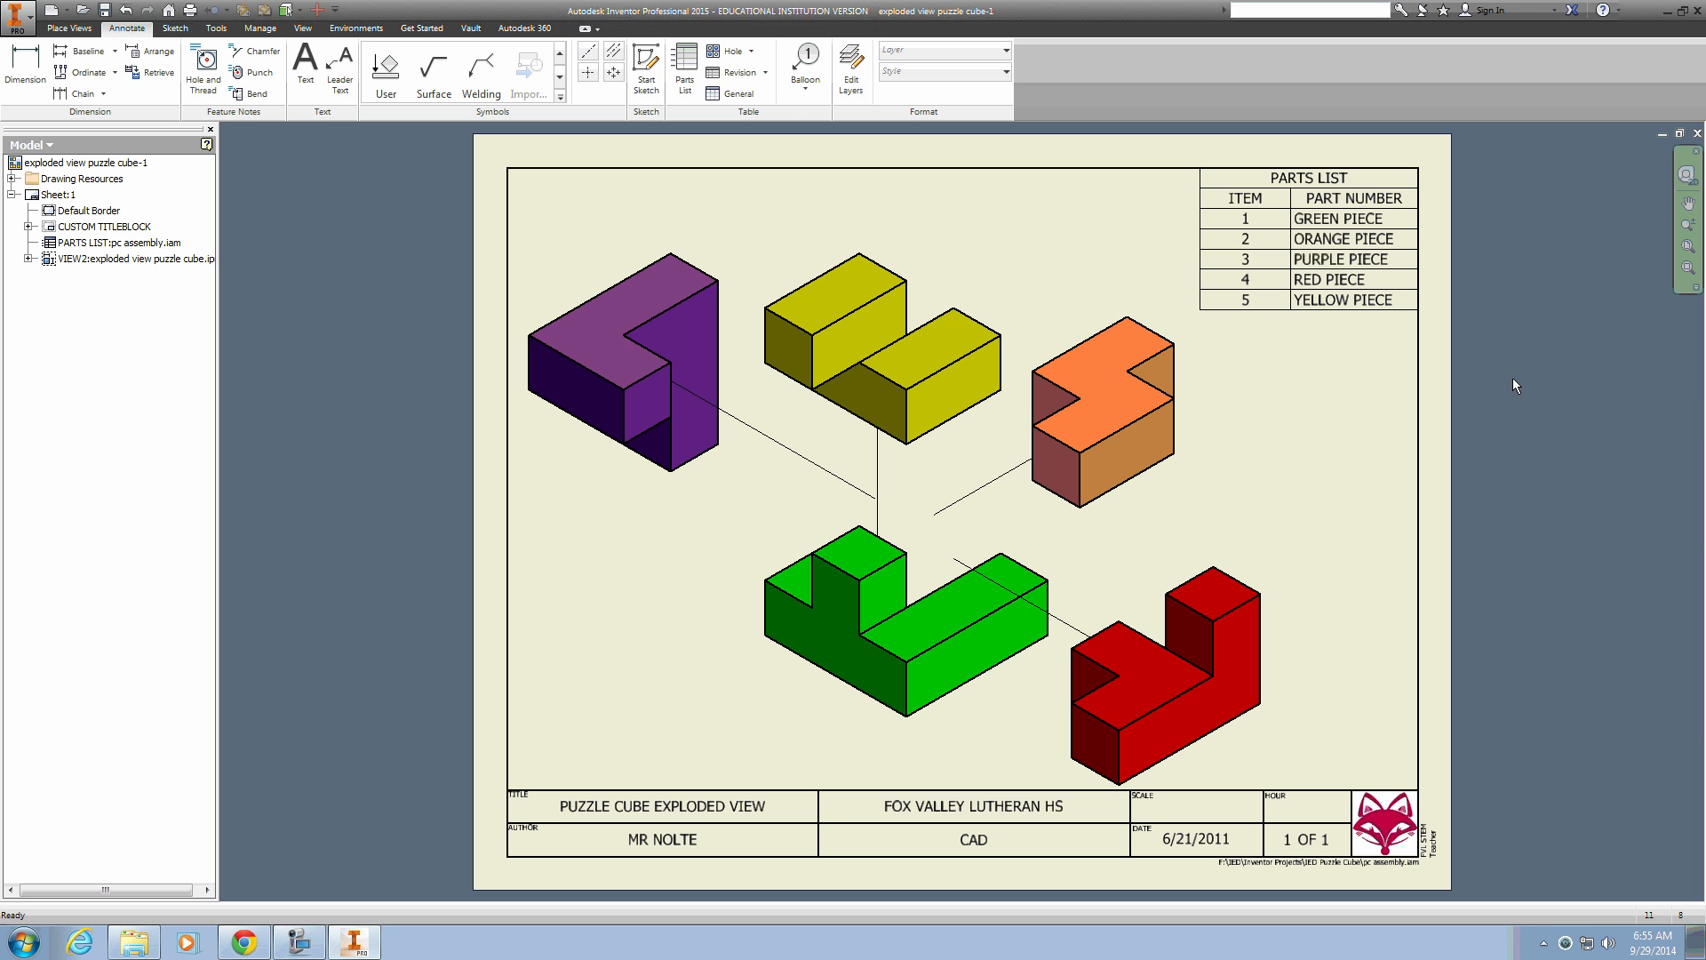
Add a balloon to the red piece, with its leader on the raised block's upper-right edge and the number up and to the right
click(1368, 239)
click(815, 67)
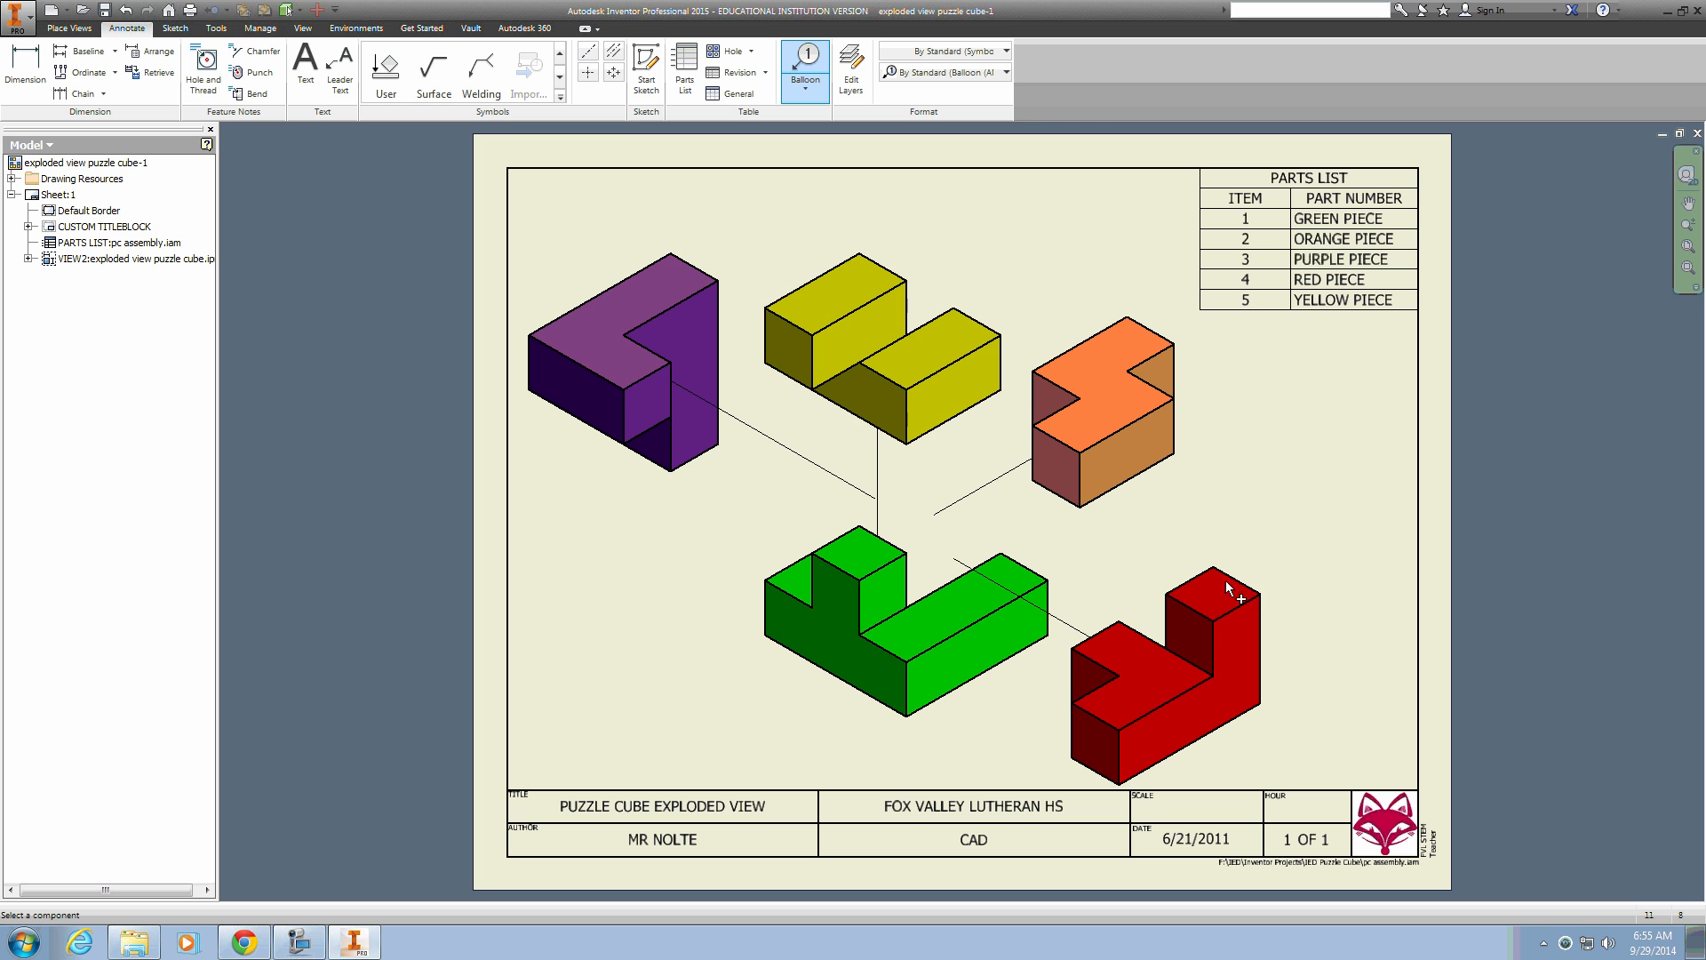
click(1252, 589)
click(1353, 534)
right_click(1354, 534)
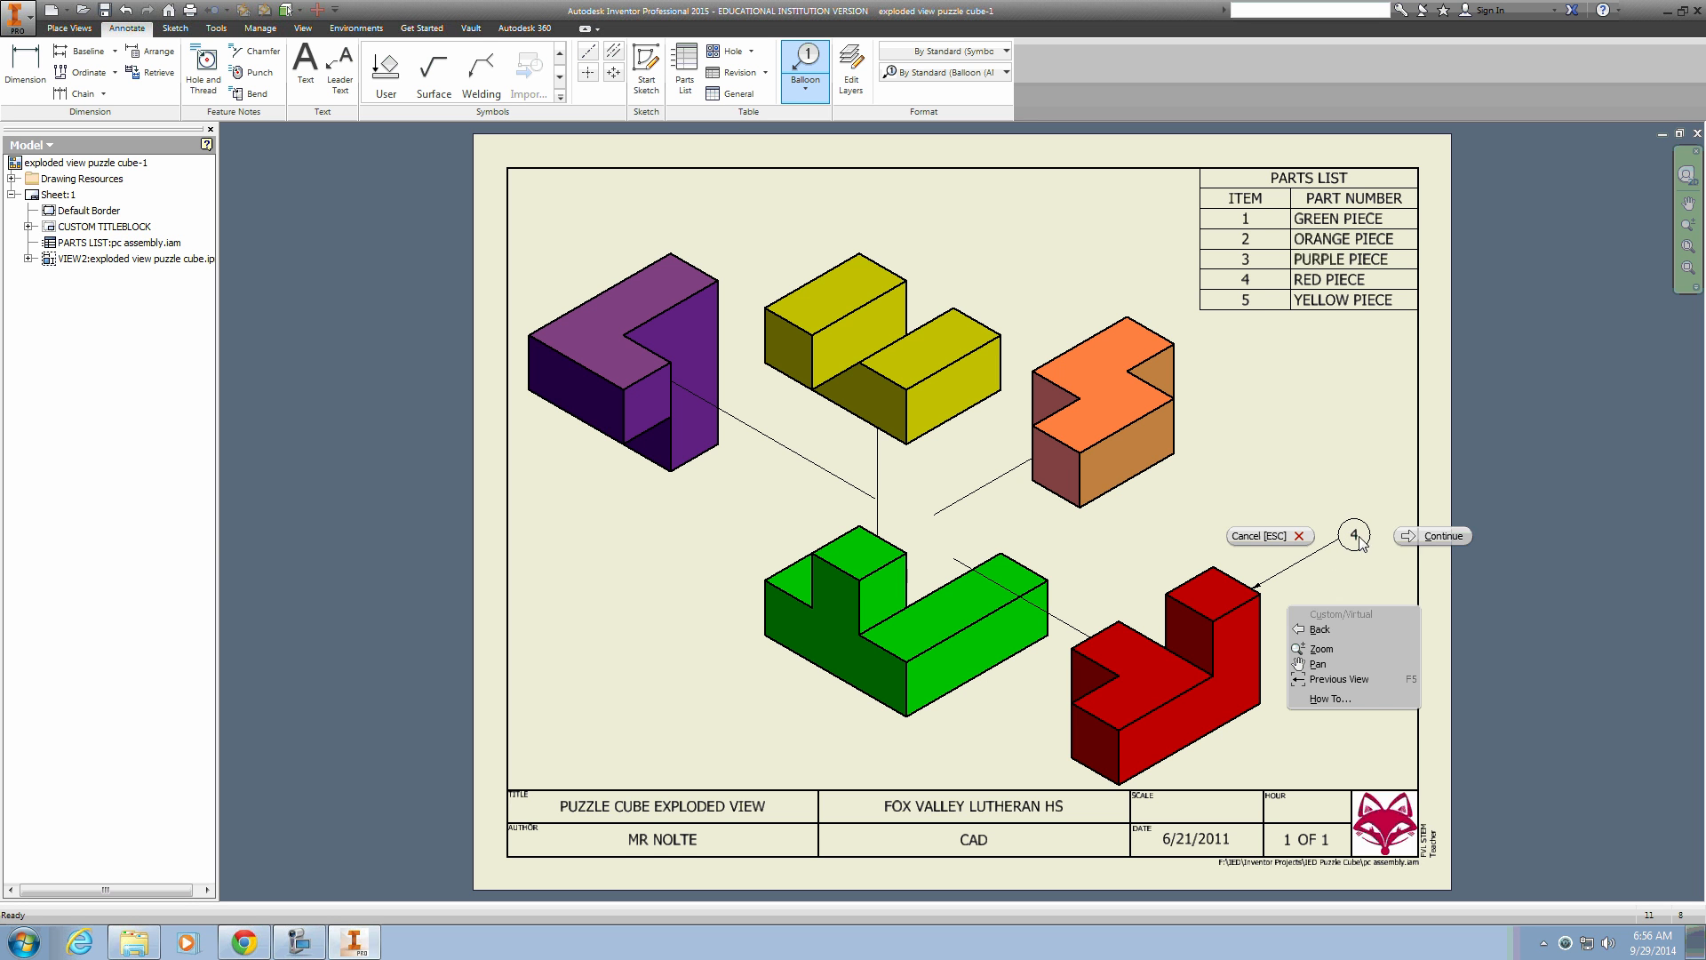
click(1419, 537)
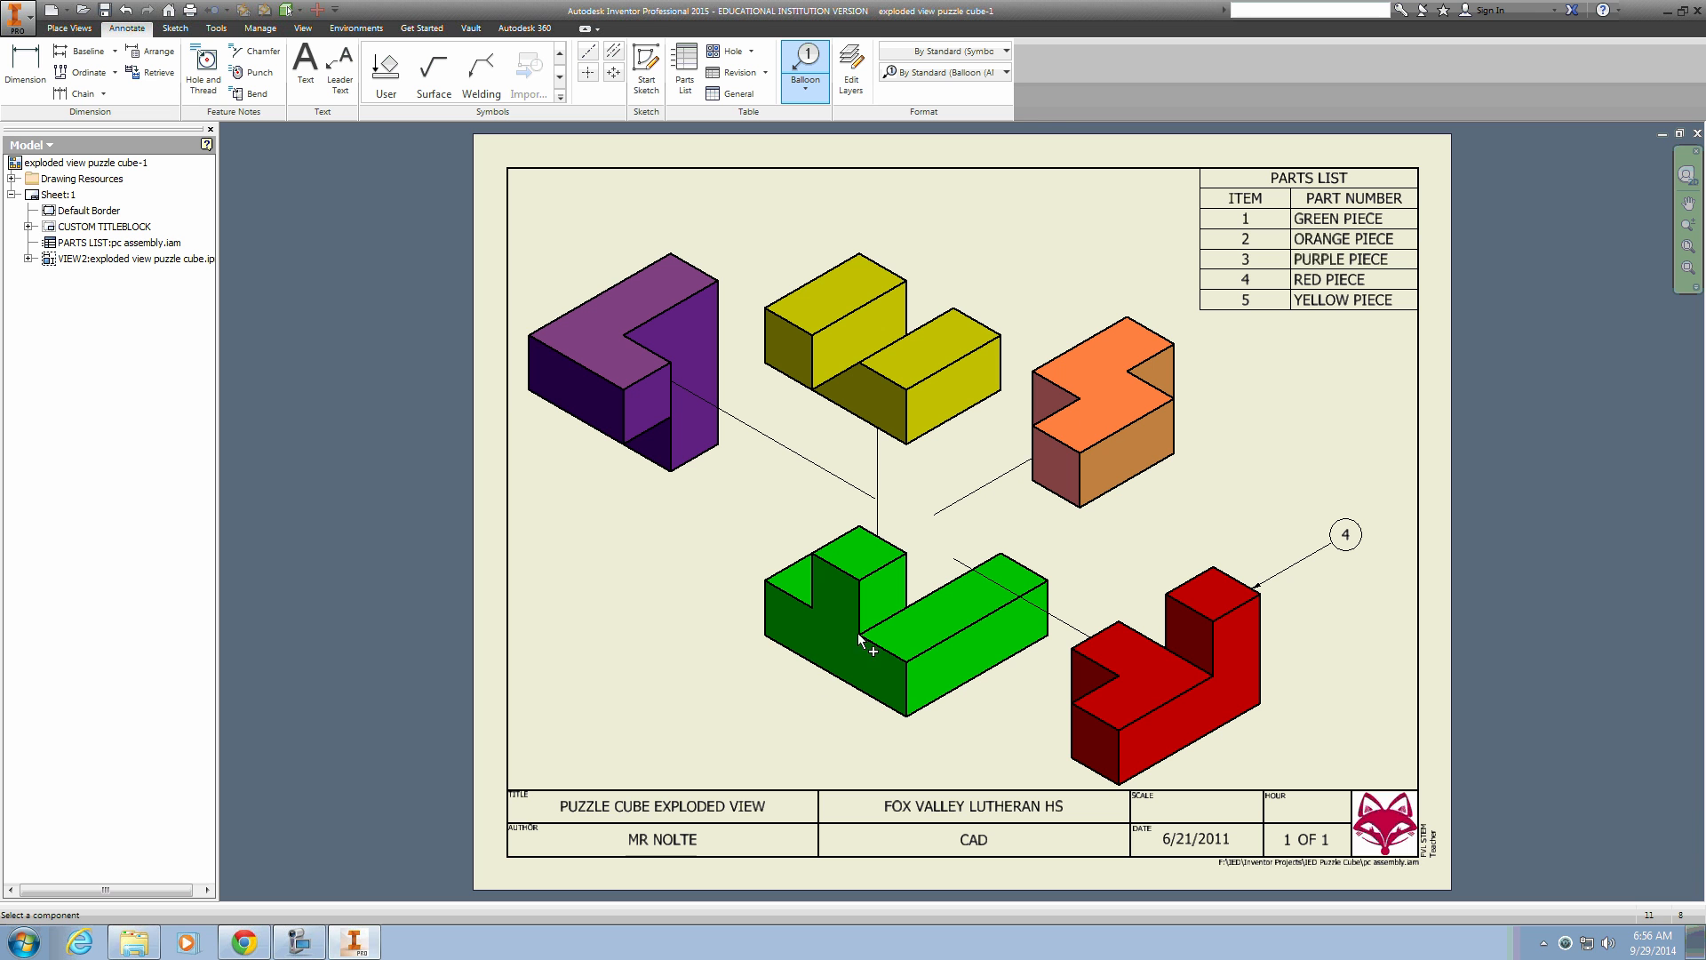
Add balloons to the green and purple pieces, each attached to a lower edge with the number placed down and to the left
click(815, 667)
right_click(703, 727)
click(775, 728)
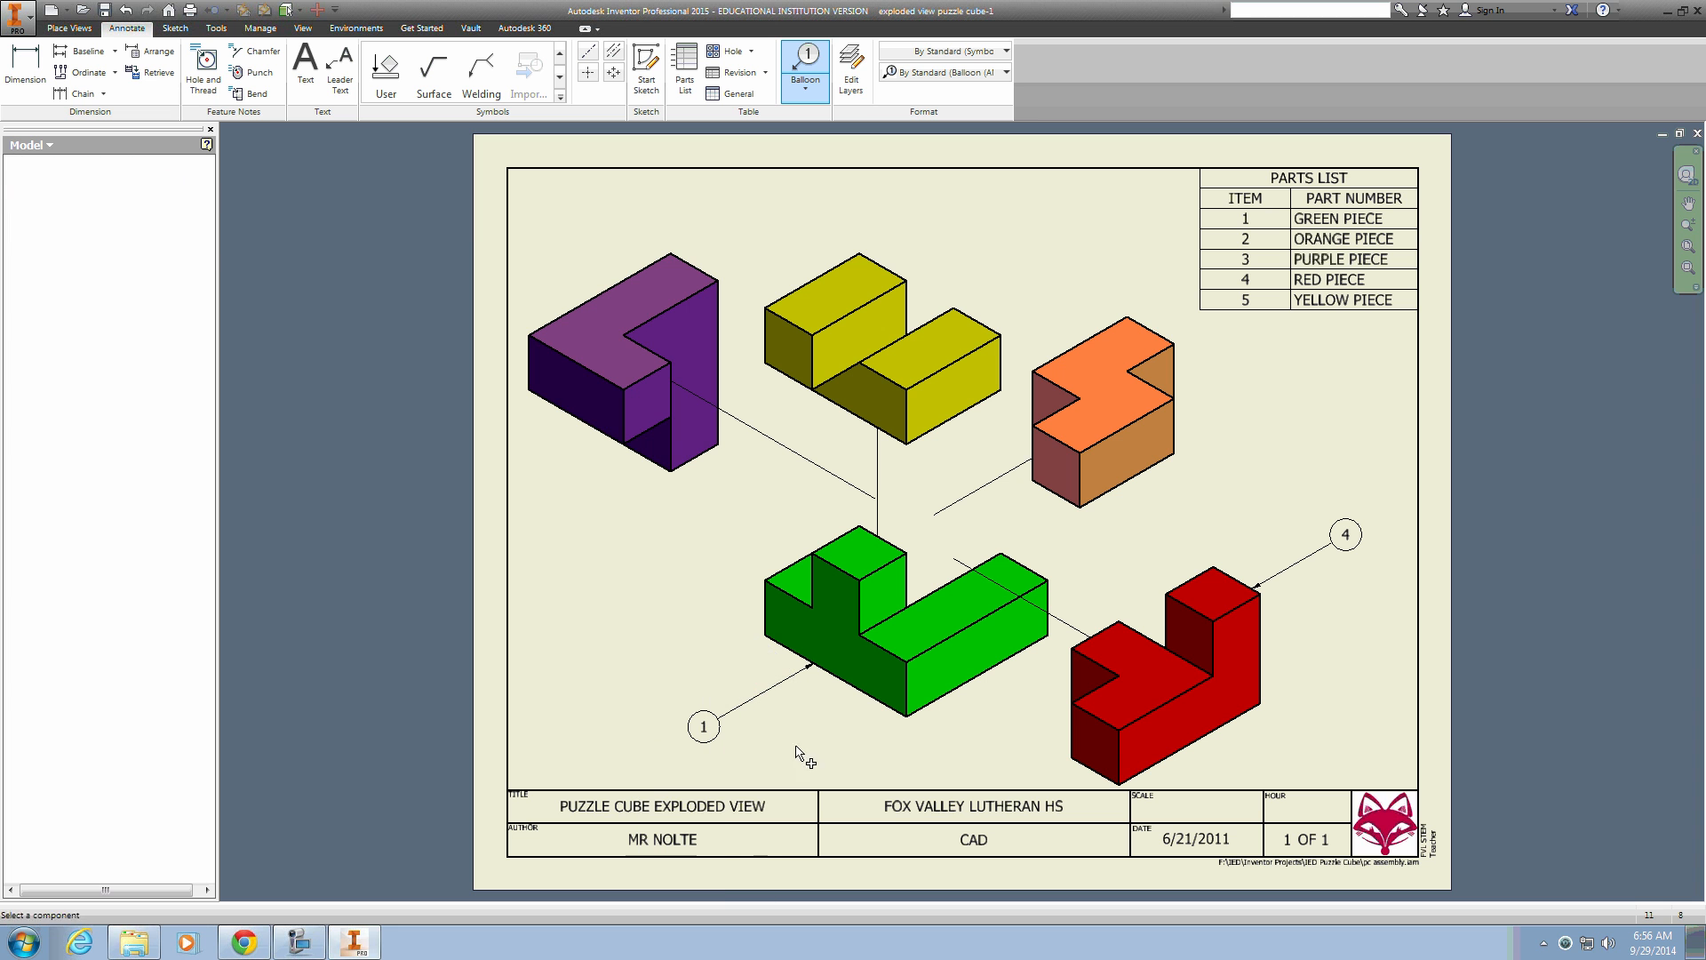
click(651, 465)
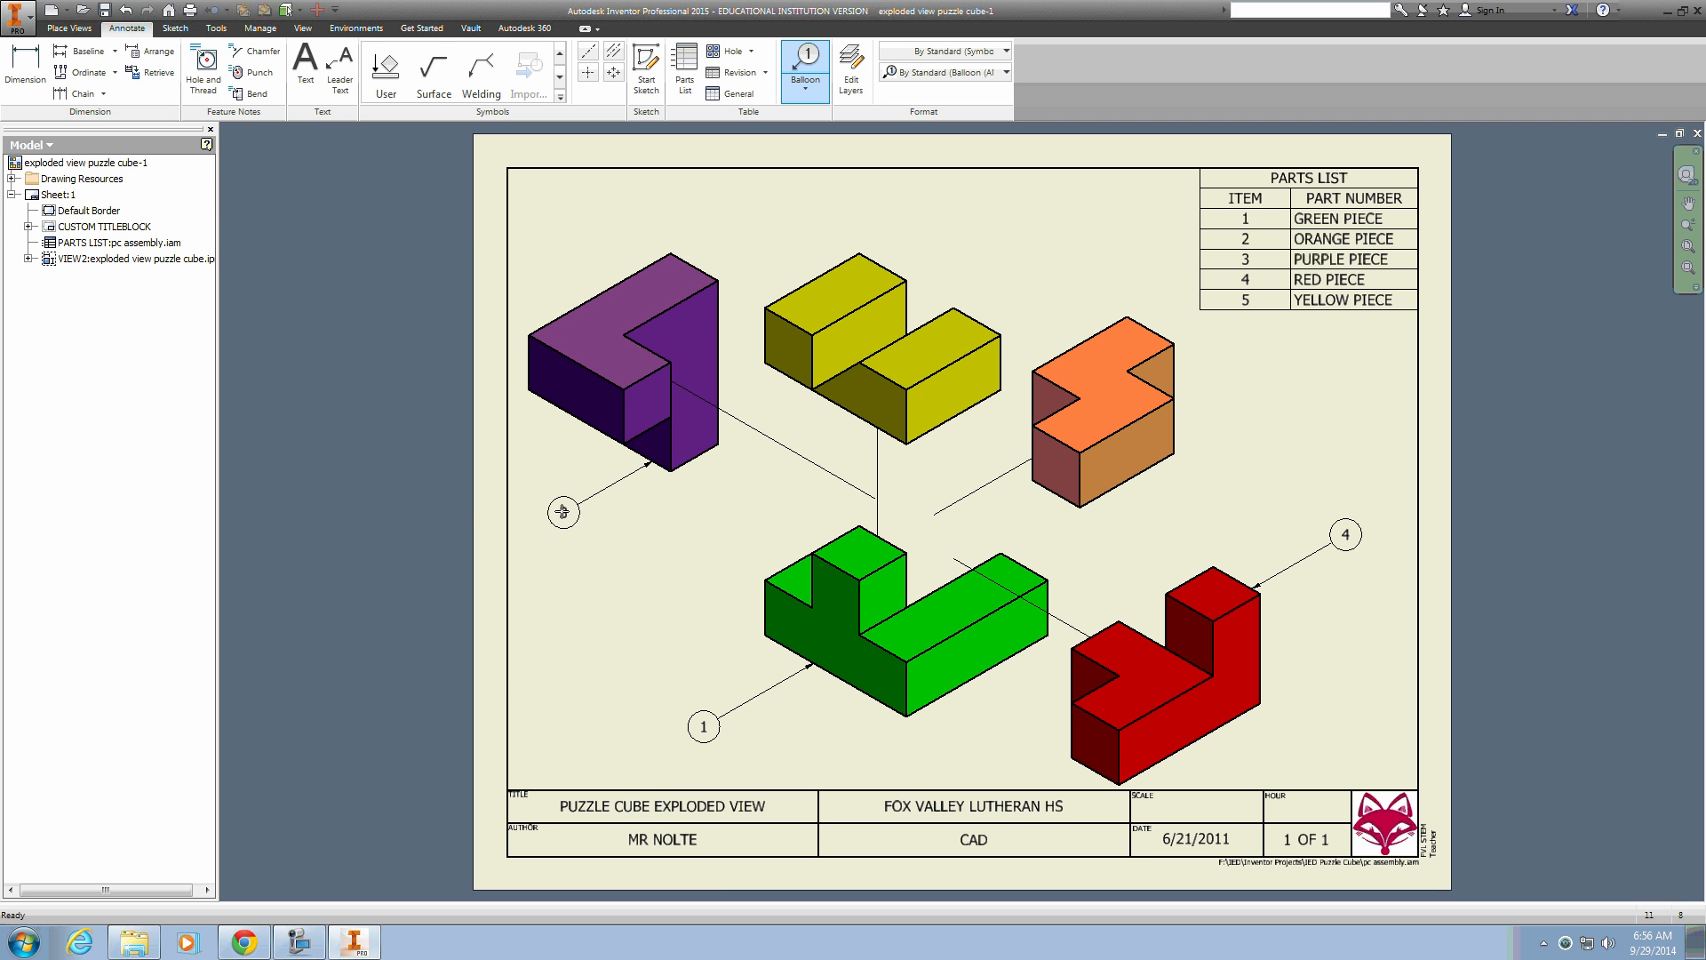
click(562, 512)
right_click(562, 511)
click(619, 510)
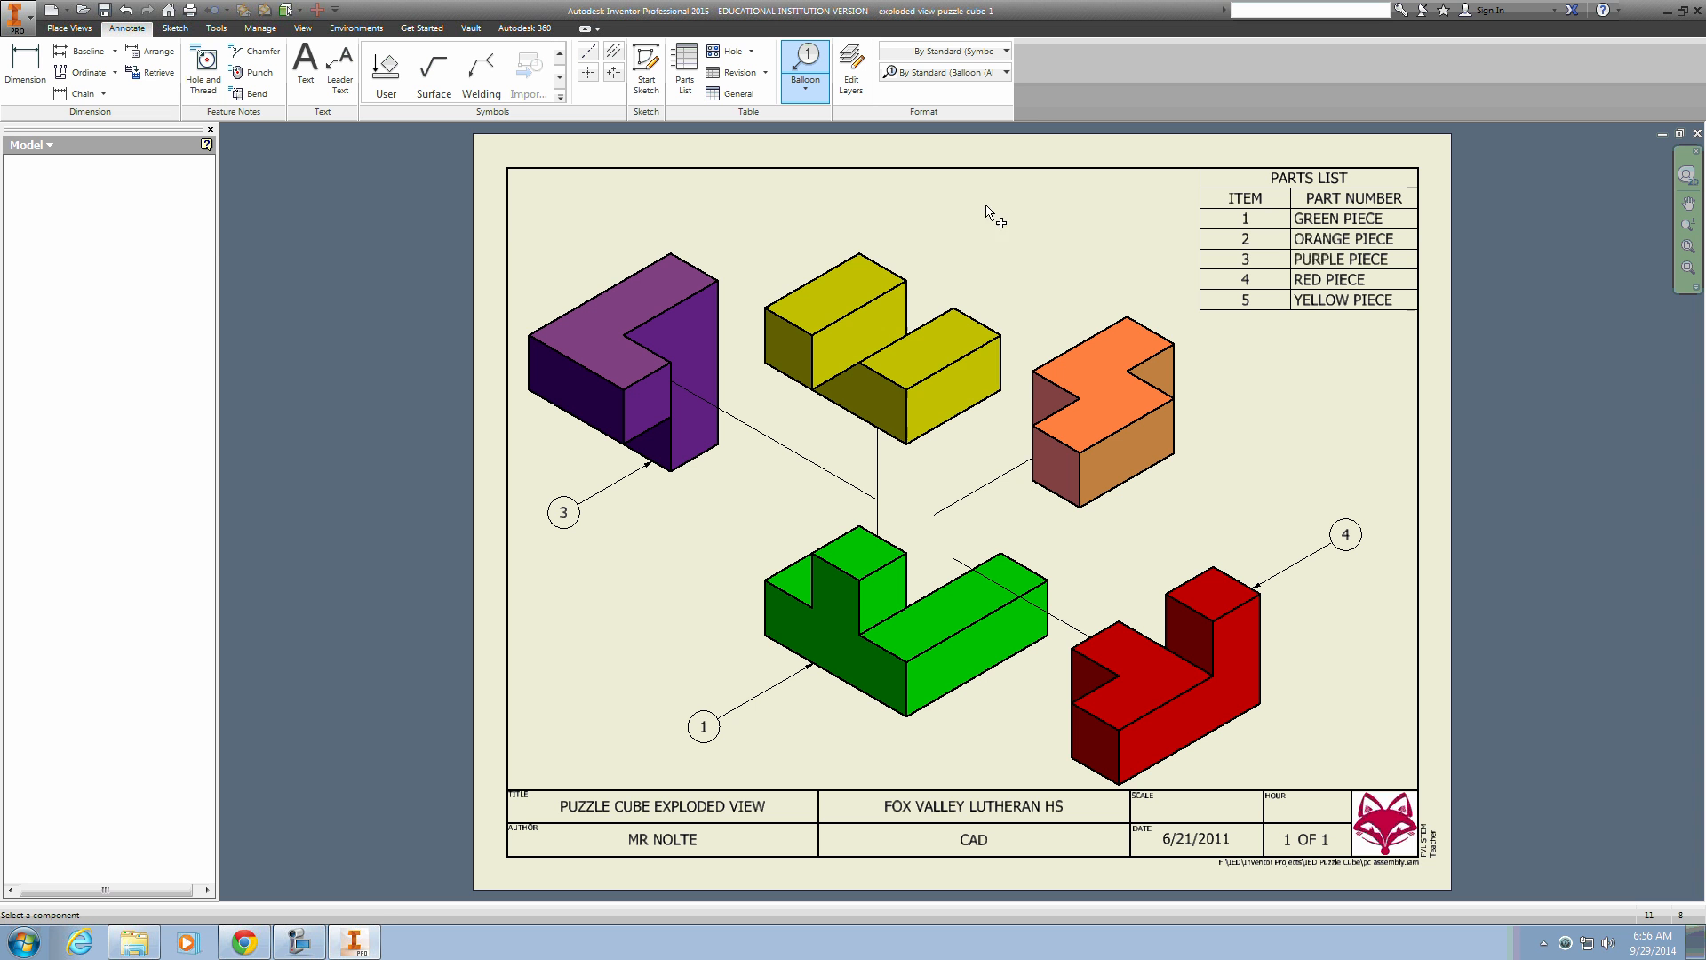
Add balloons to the yellow piece's upper edge and the orange piece's right edge, numbers placed up and to the right, and end ballooning
click(893, 273)
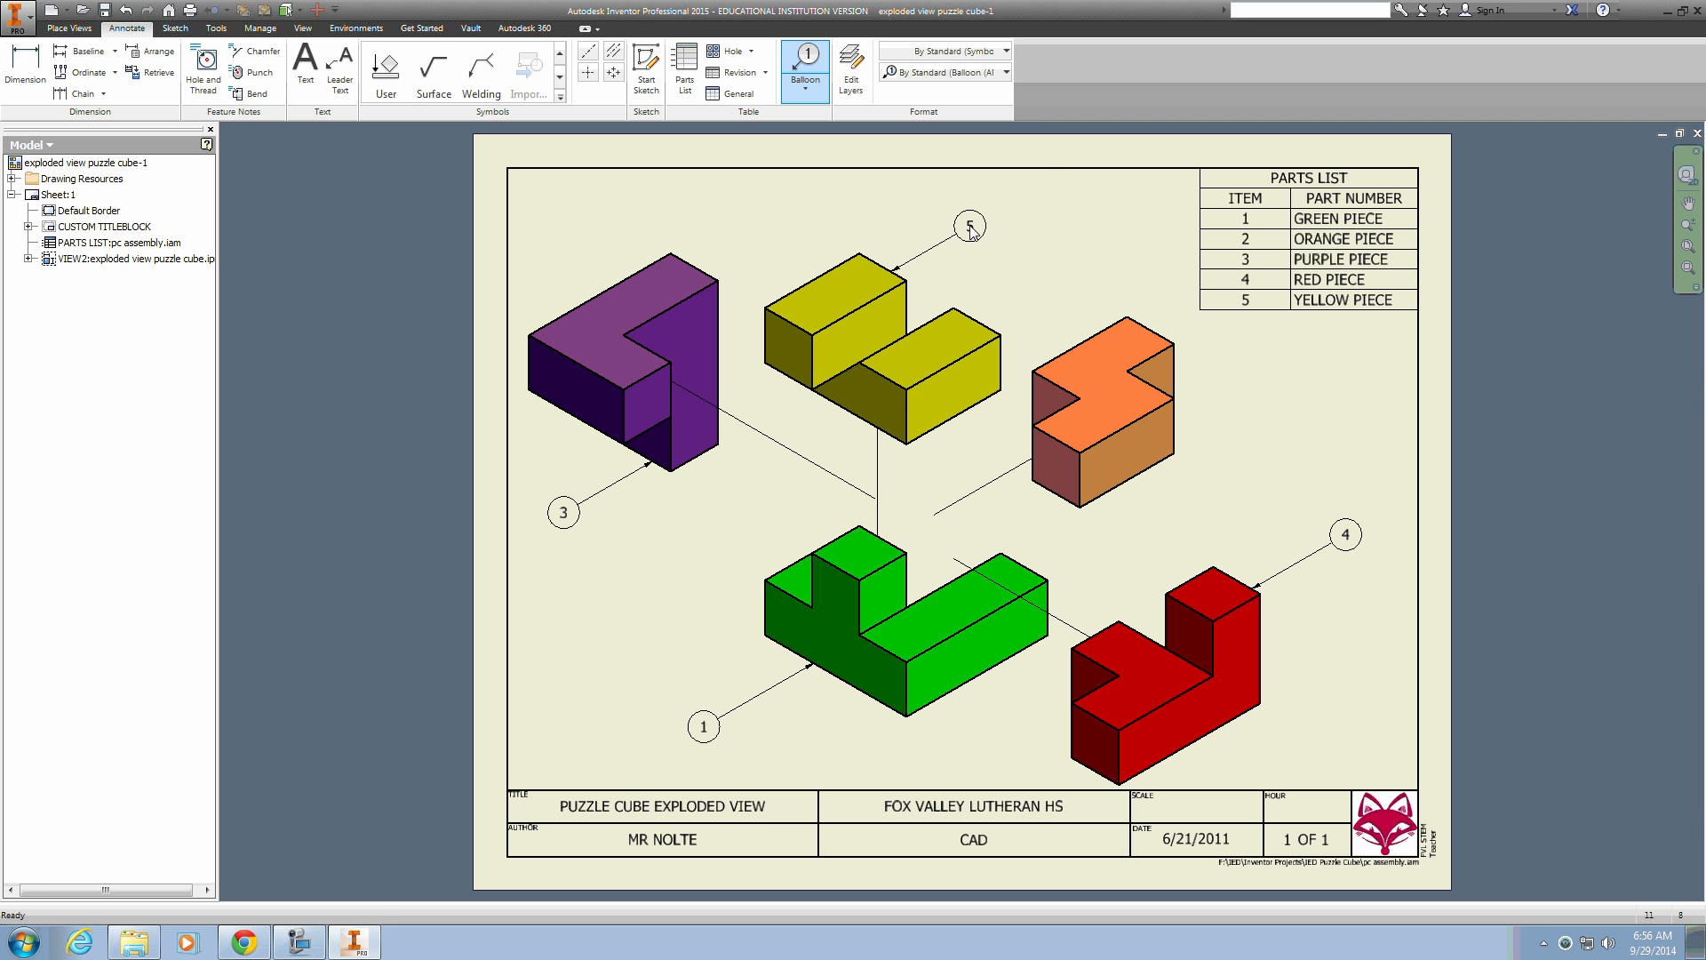
click(970, 229)
right_click(970, 230)
click(1102, 269)
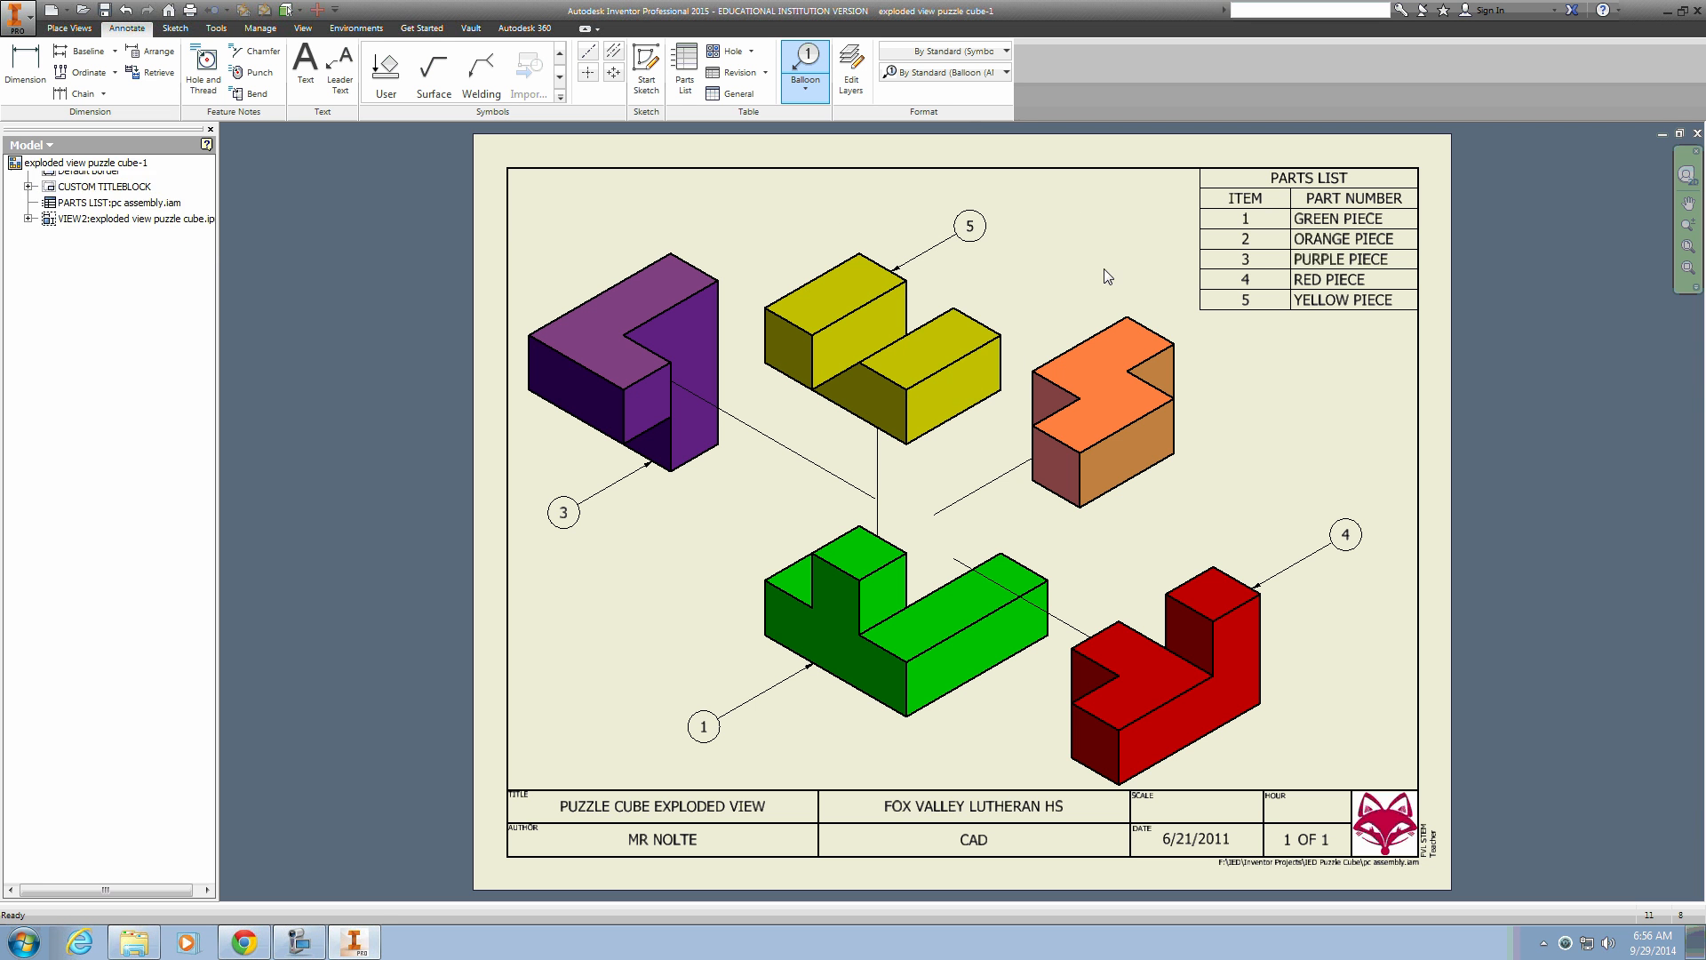
click(1175, 442)
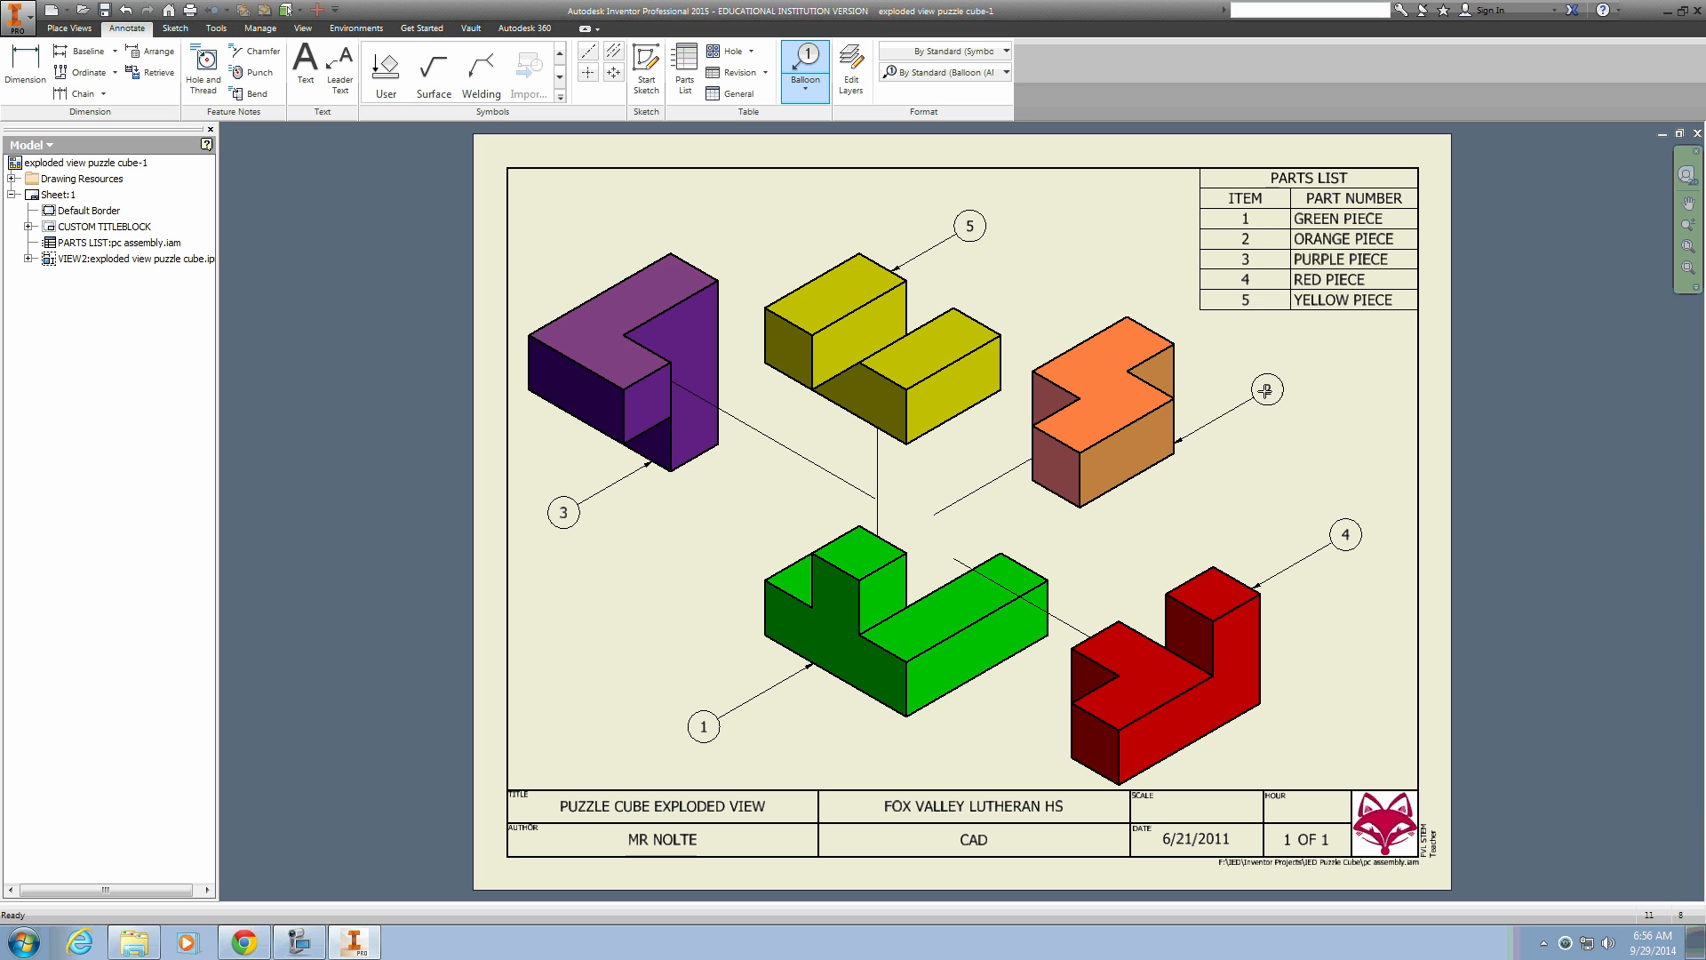
click(1263, 391)
right_click(1263, 391)
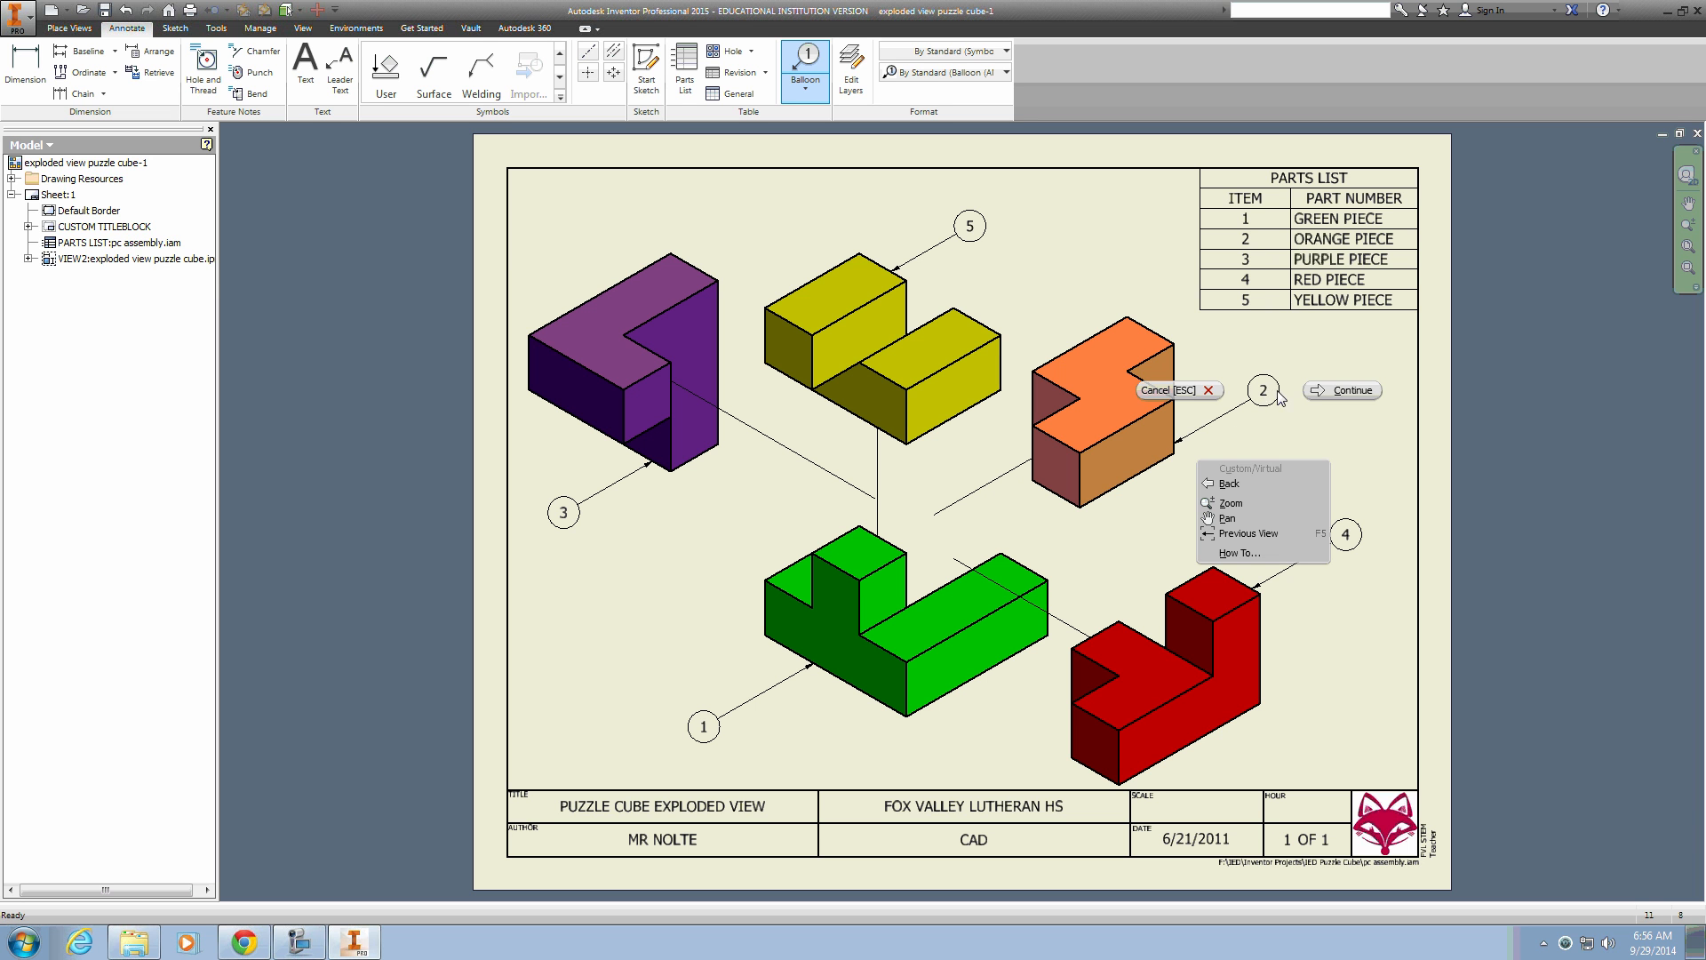
click(1322, 391)
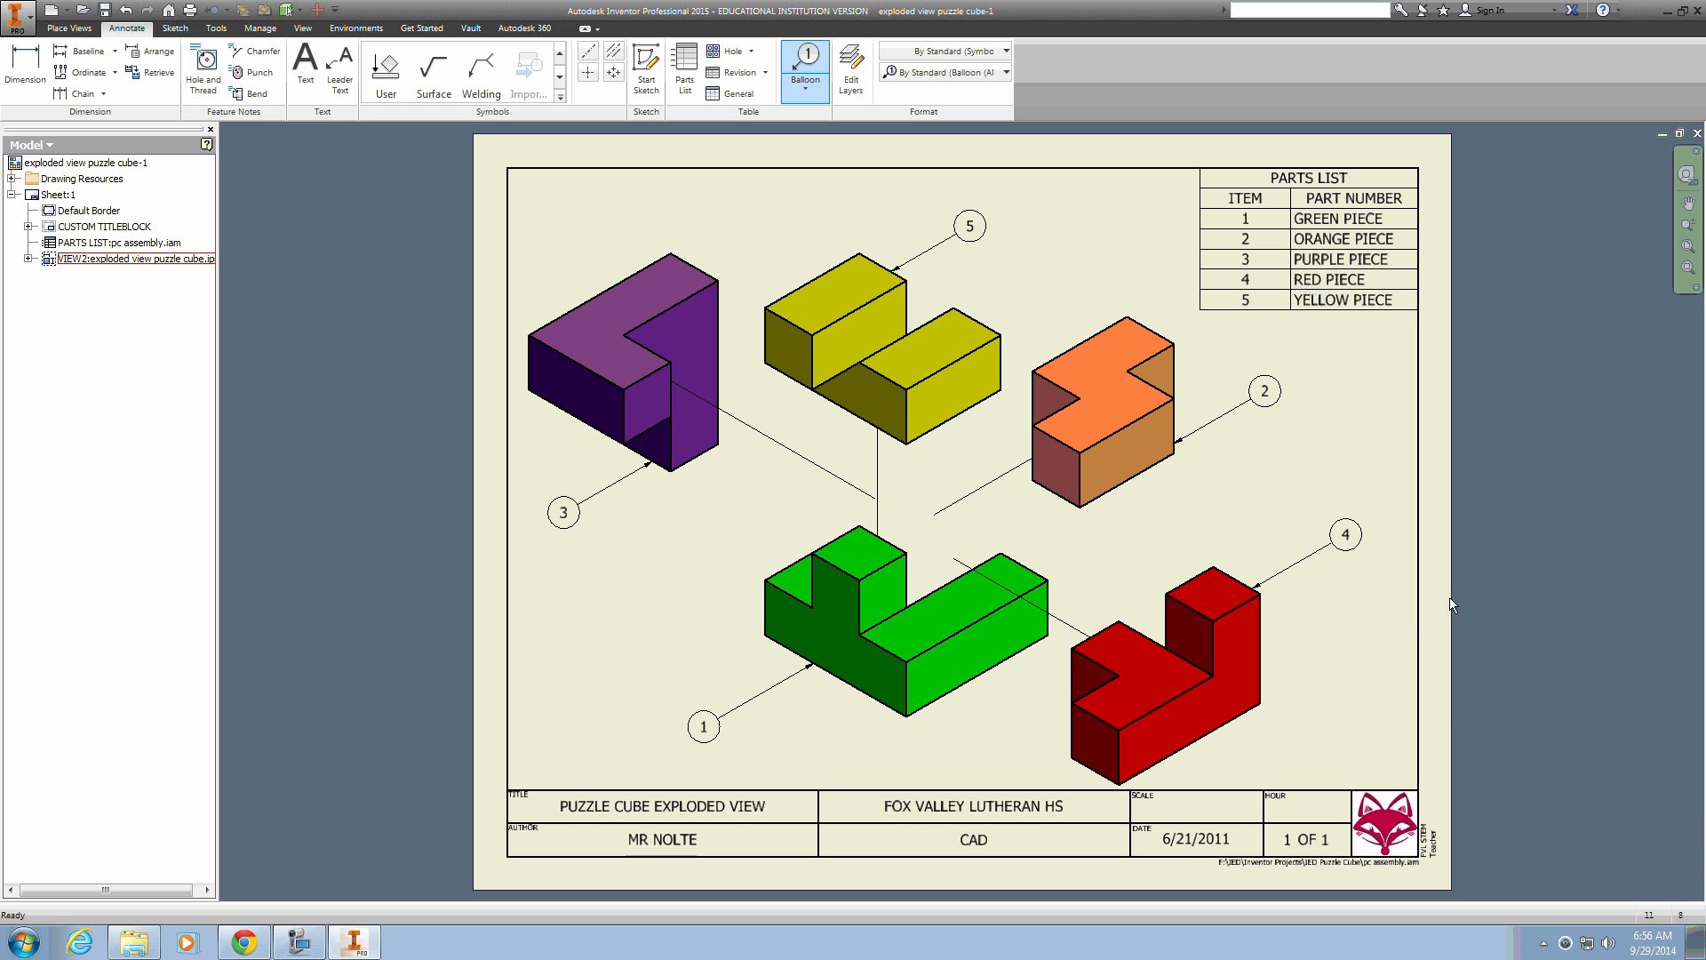
key(Escape)
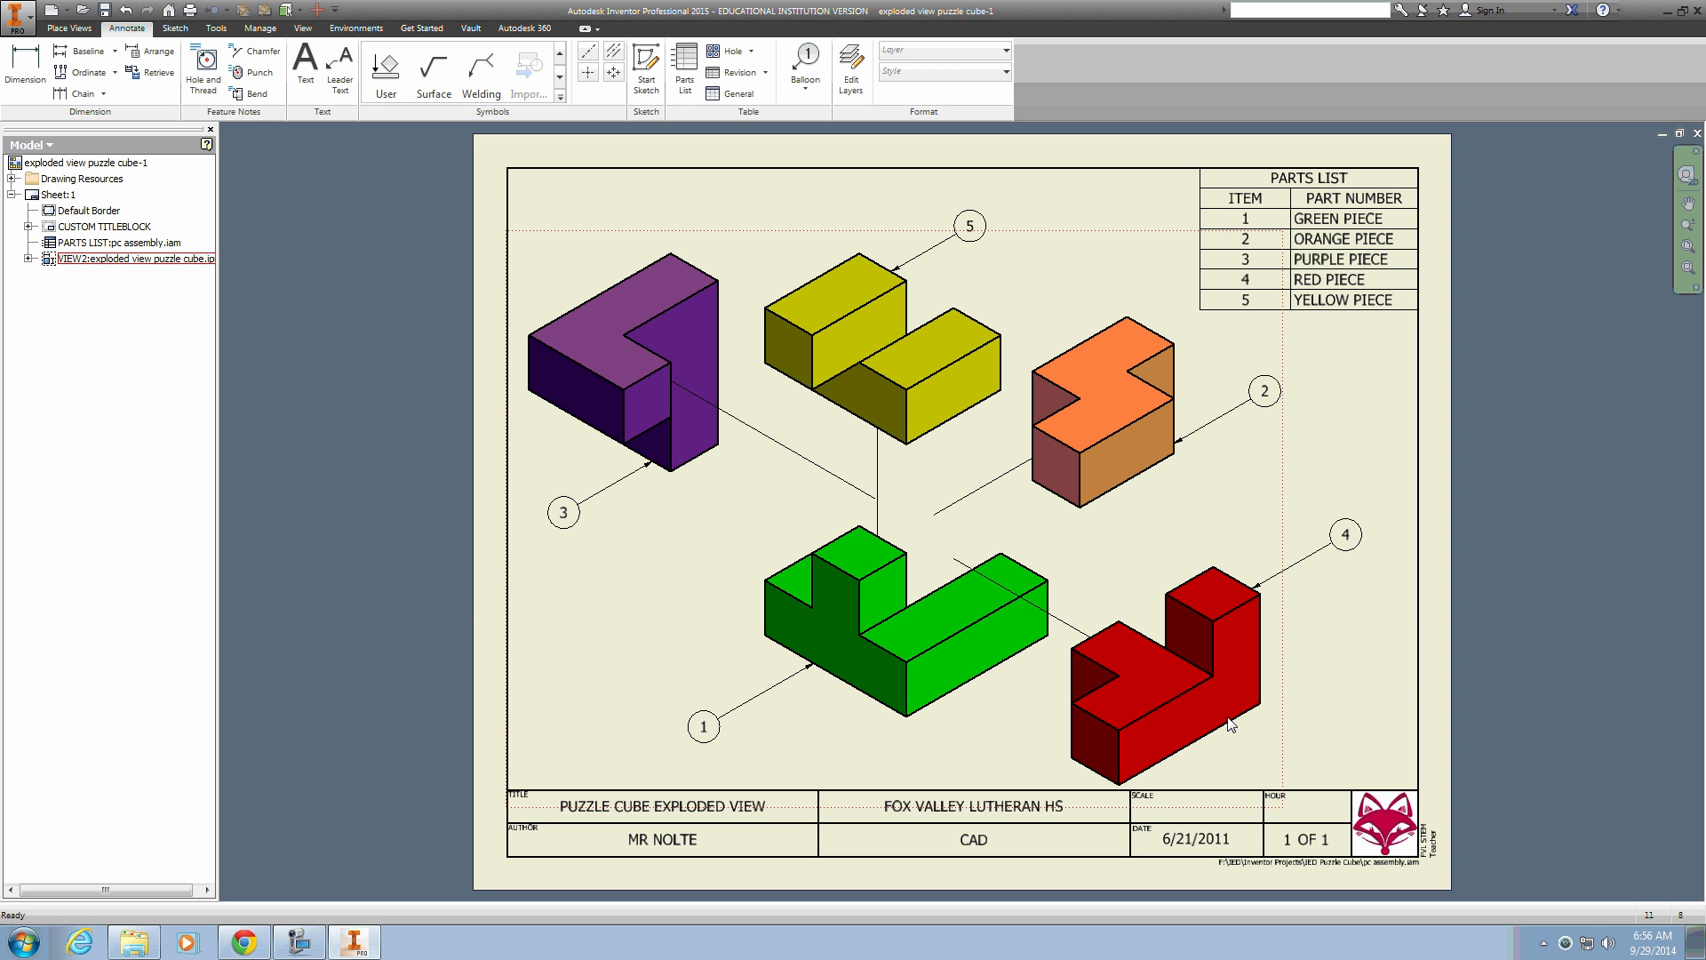
Select the parts list at the upper-right corner of the sheet
click(1217, 242)
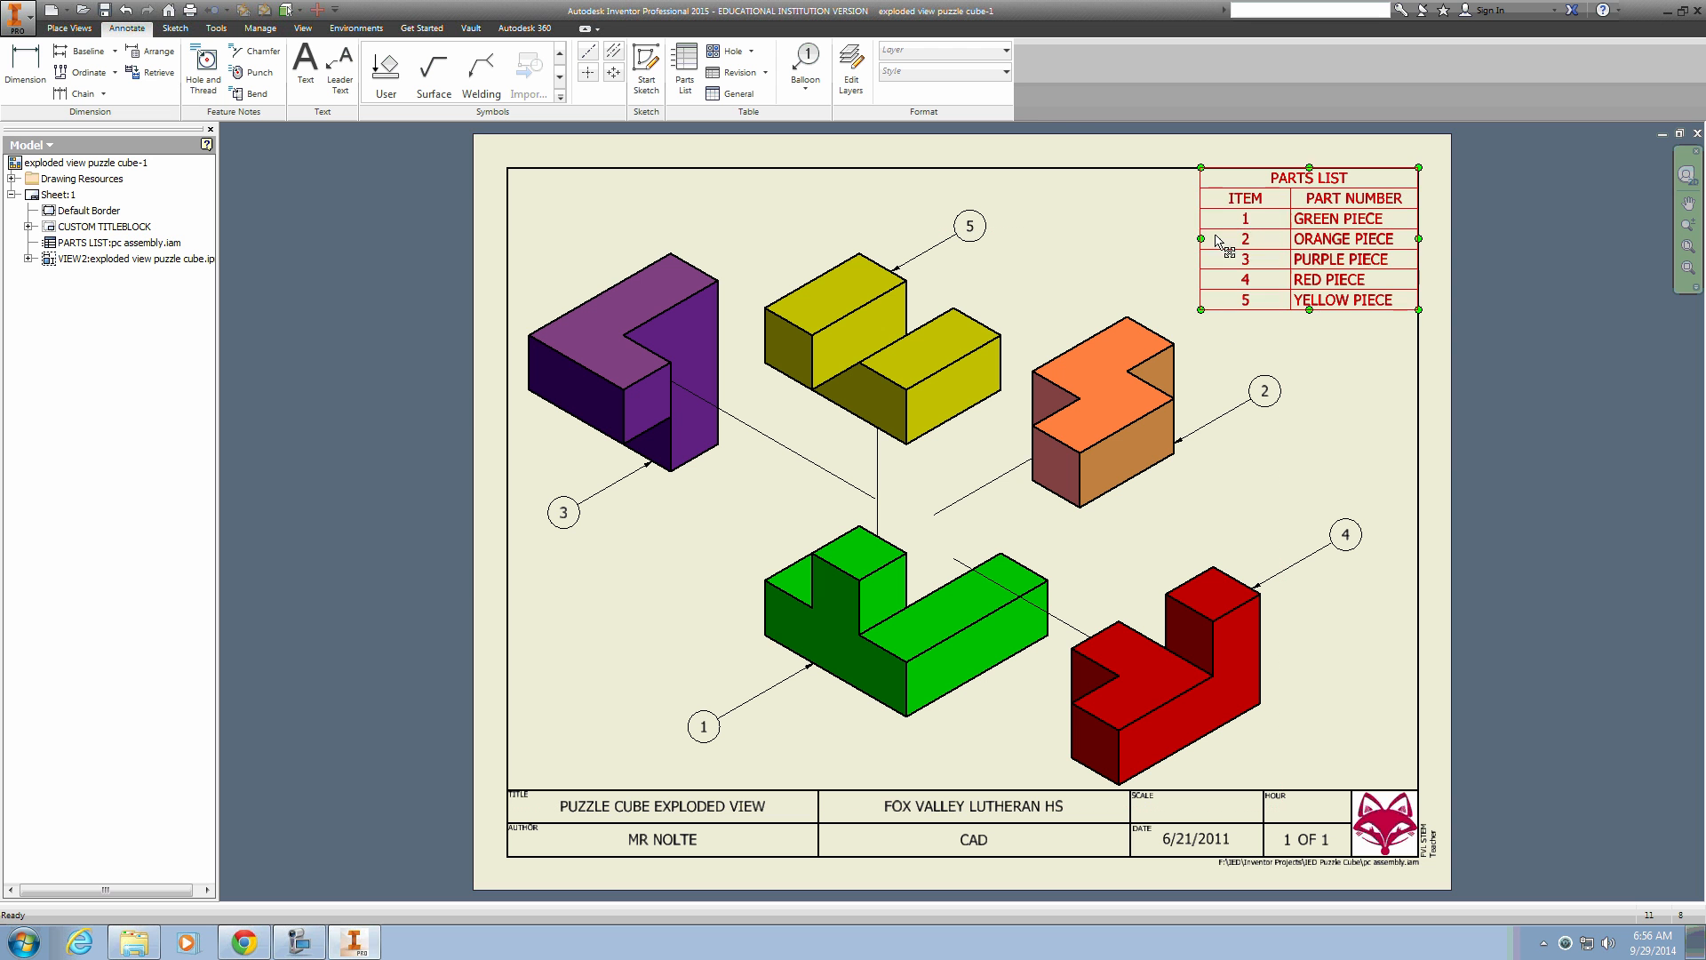